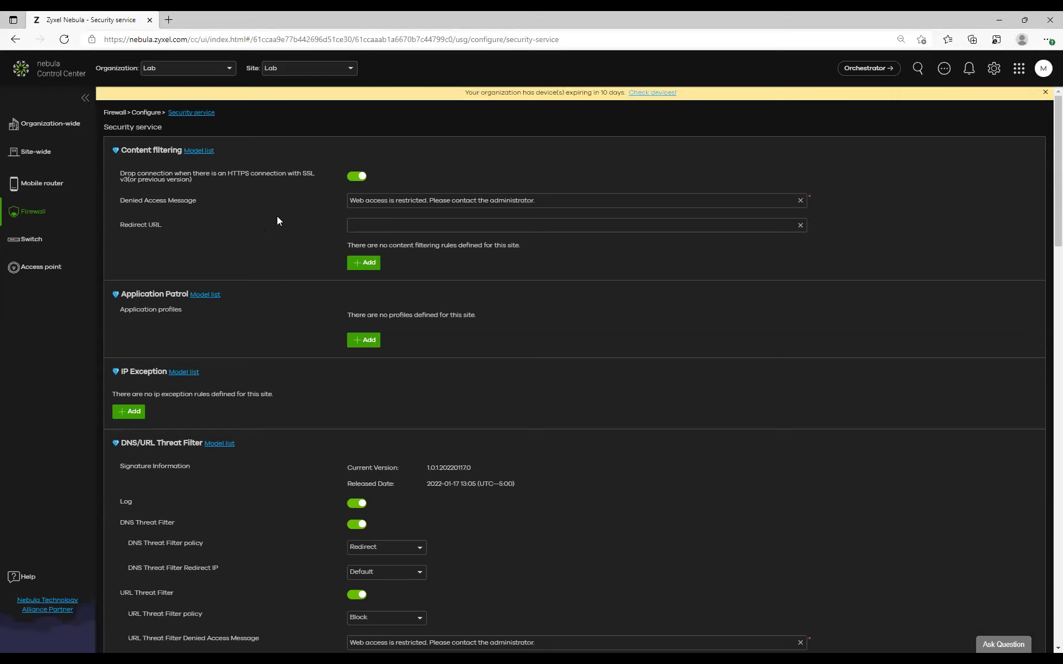
- Start a new content filtering profile named "streaming" and set its block category template to Custom
click(359, 261)
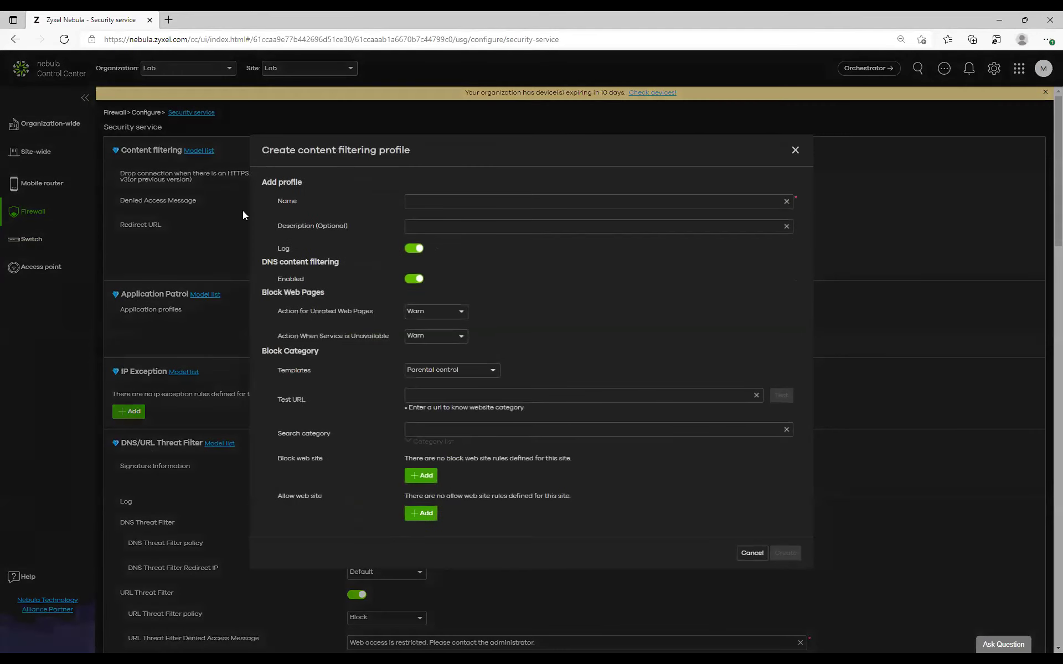
click(437, 199)
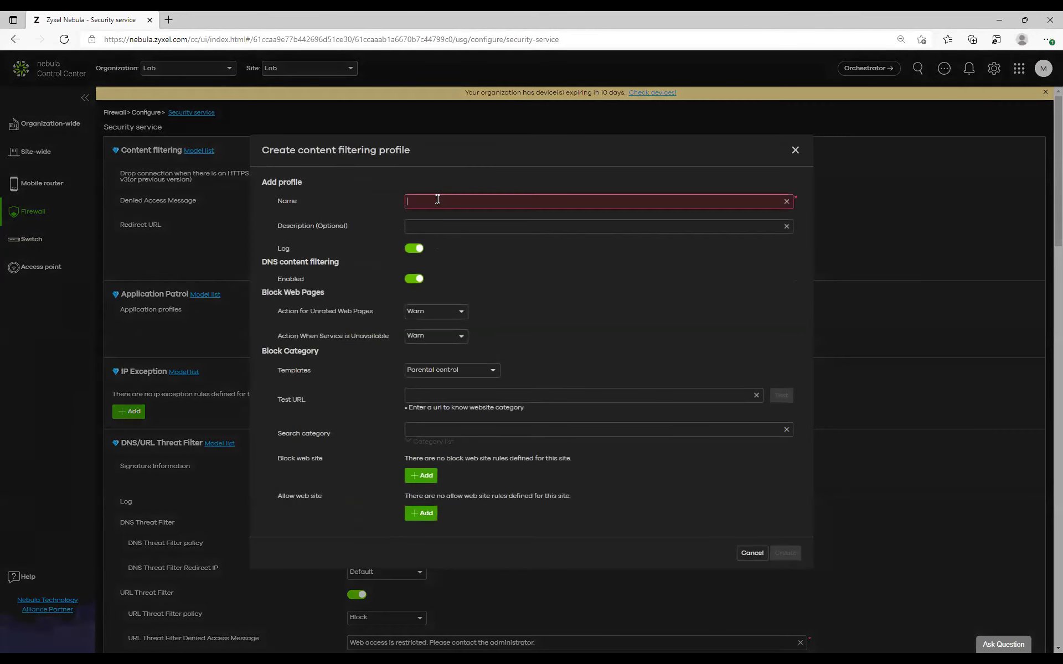
text(streaming)
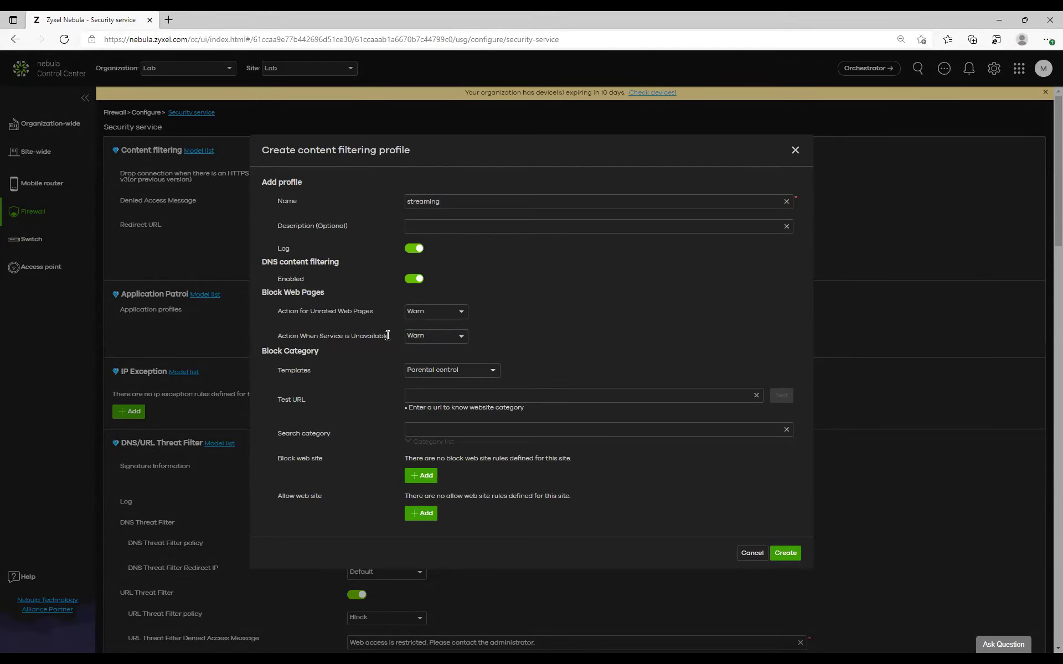
drag(387, 335, 314, 336)
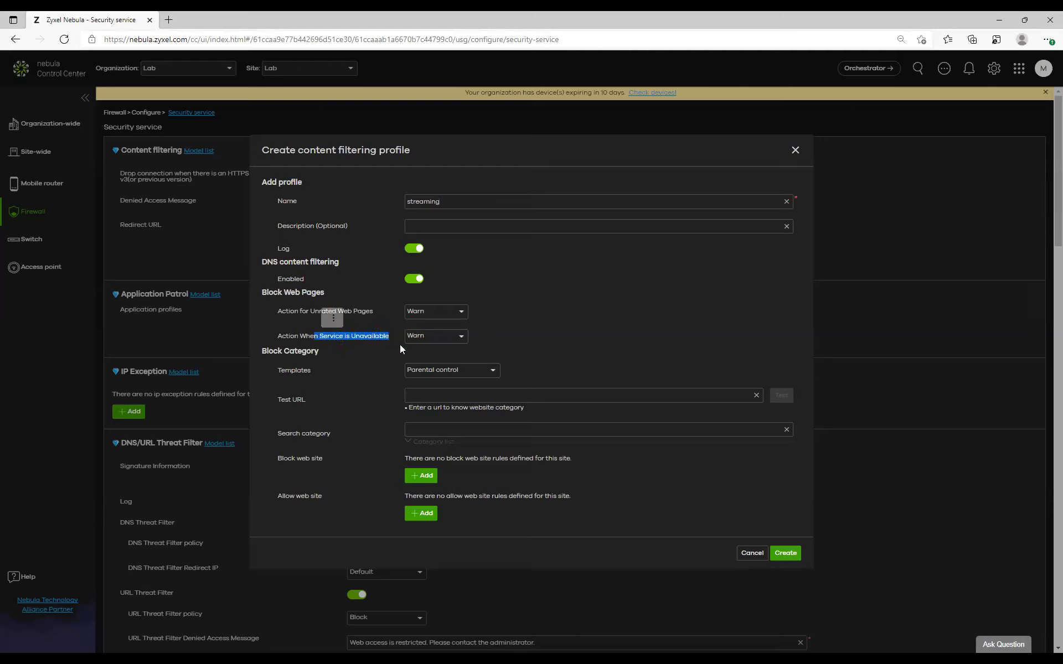
click(464, 338)
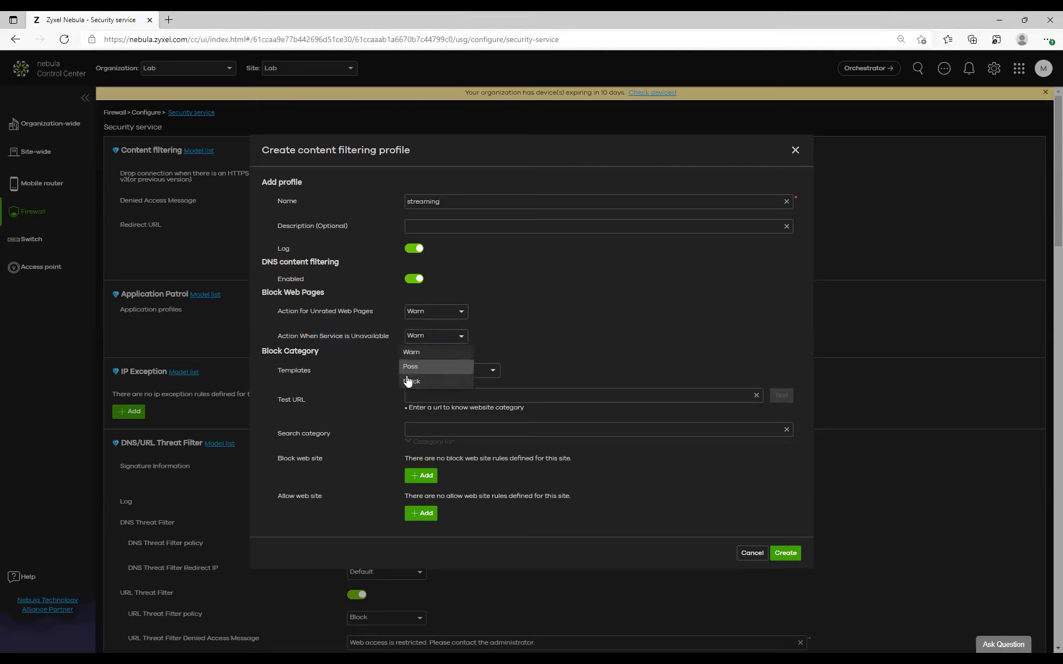
click(527, 331)
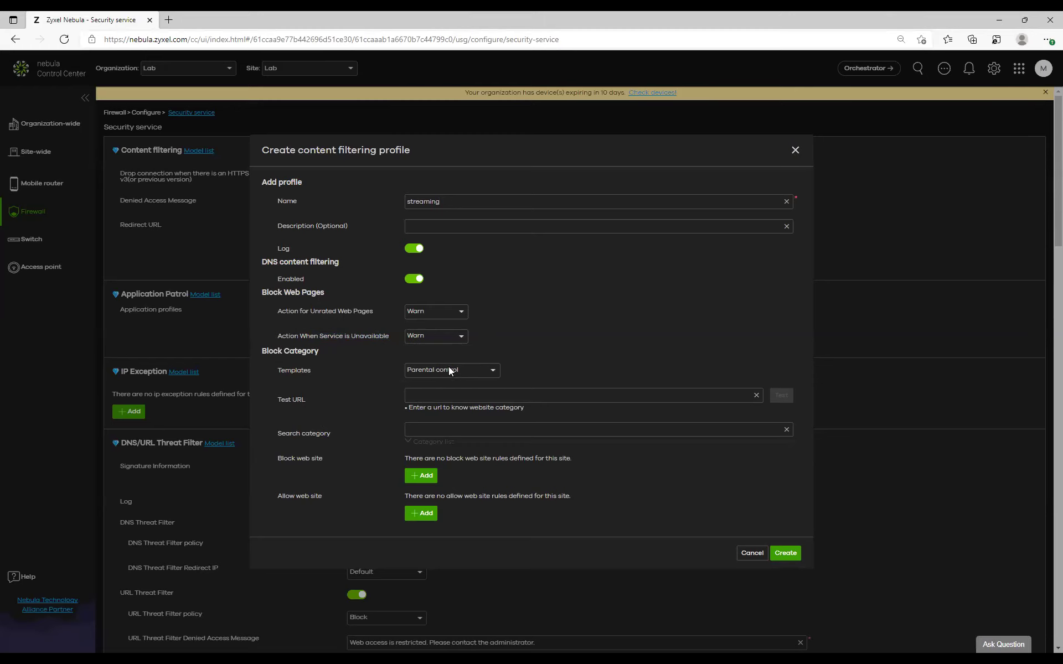
click(492, 371)
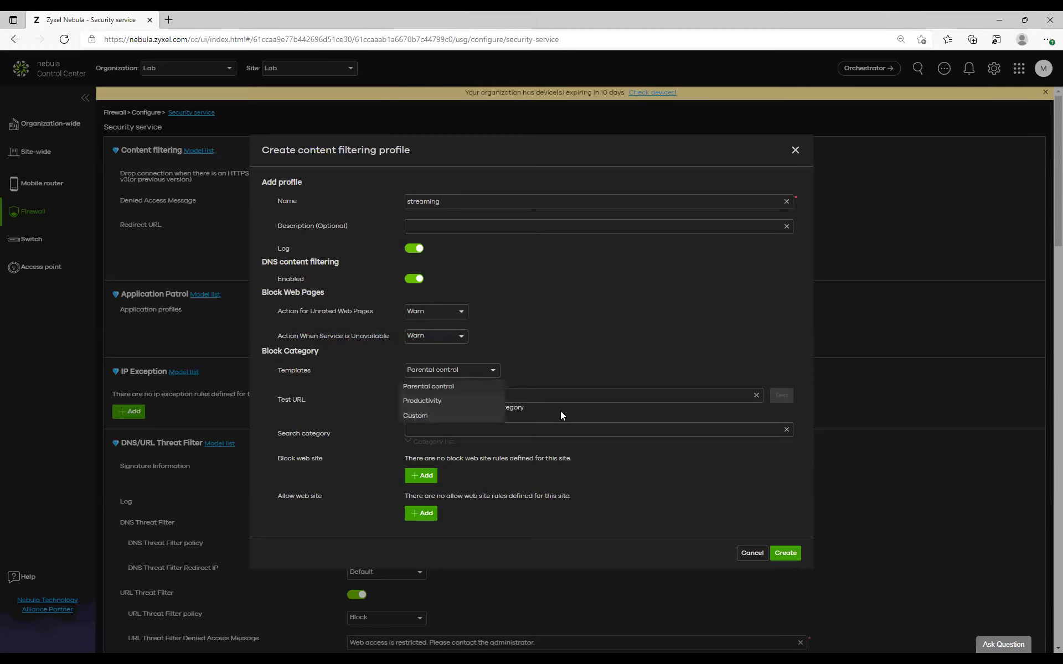
click(439, 416)
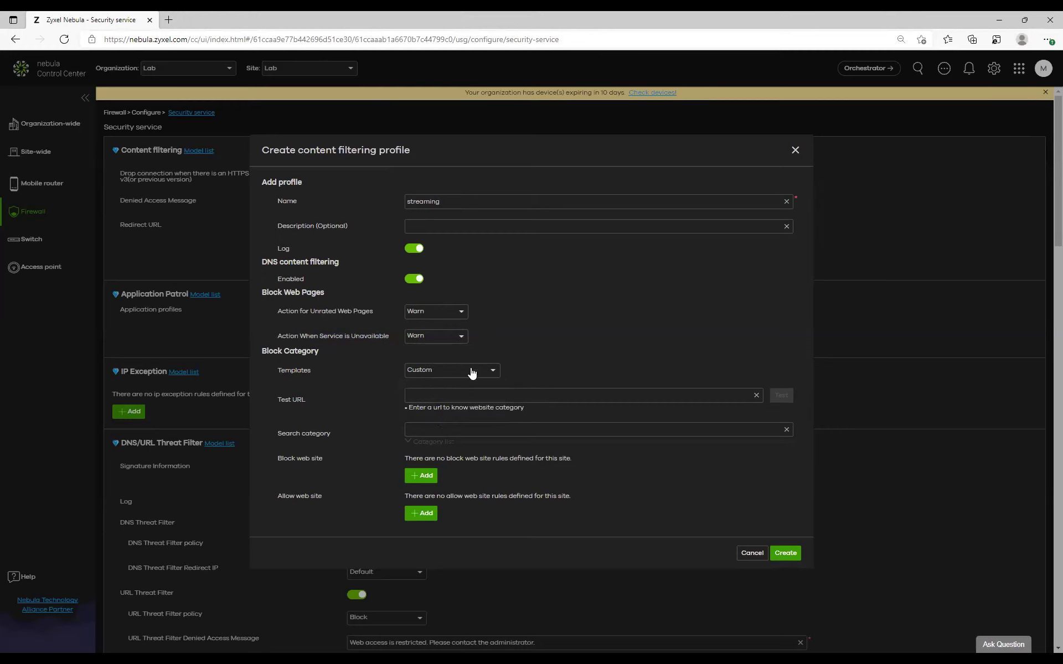
- Expand the category list and select the Messaging, Entertainment and Games categories for blocking
click(409, 446)
scroll(522, 329, down, 3)
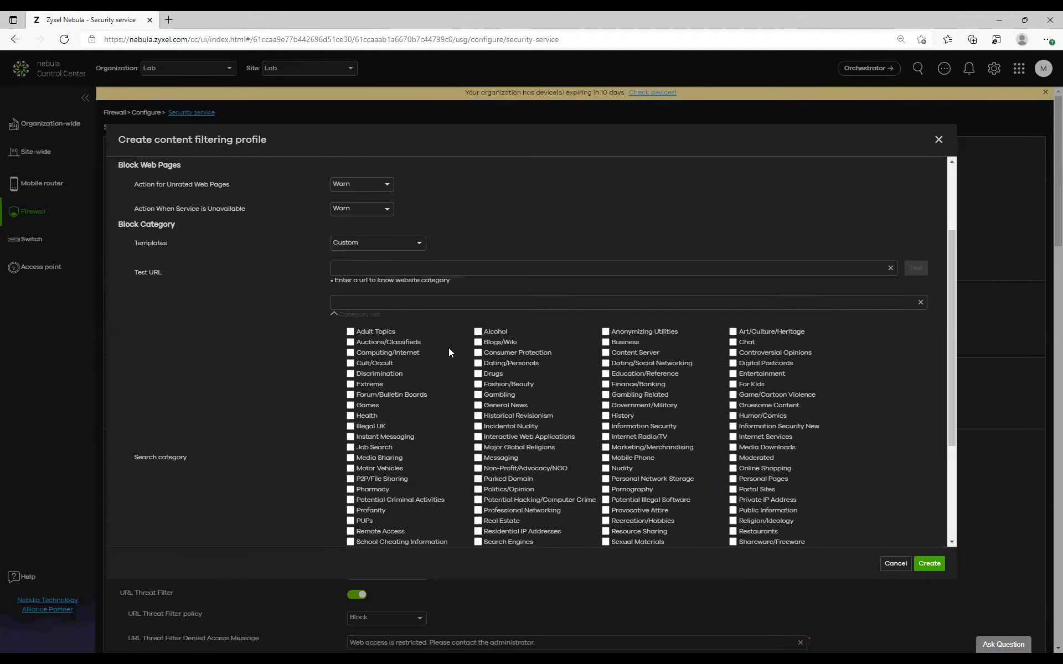
scroll(493, 368, down, 1)
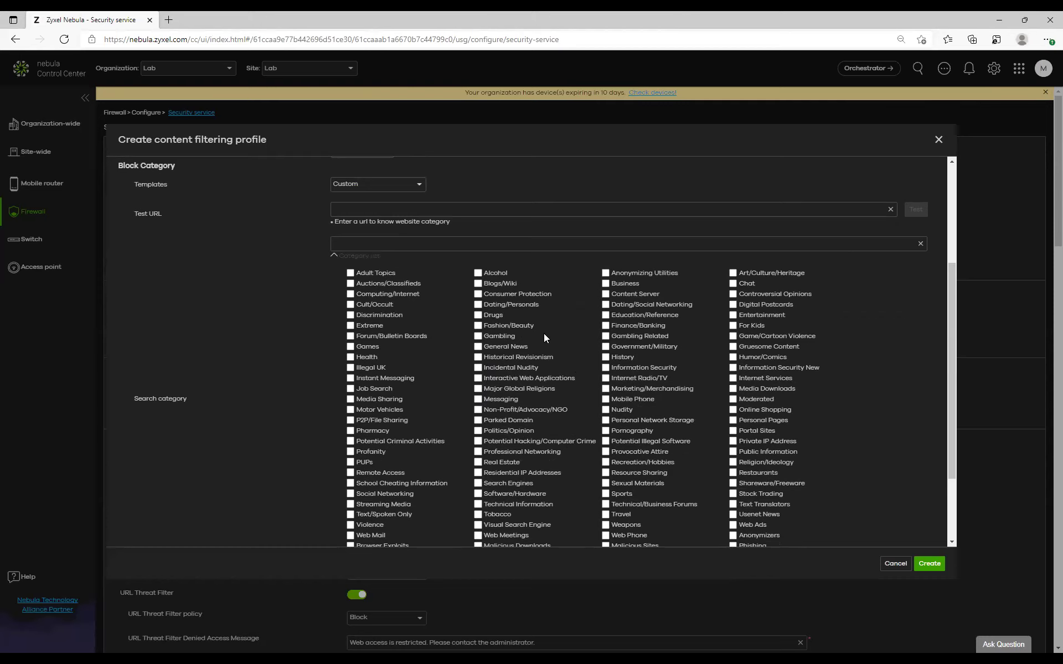
click(478, 399)
click(733, 316)
click(350, 347)
- Deselect Games and Messaging, add Media Sharing and Streaming Media to the blocked categories, and create the profile
scroll(486, 399, down, 1)
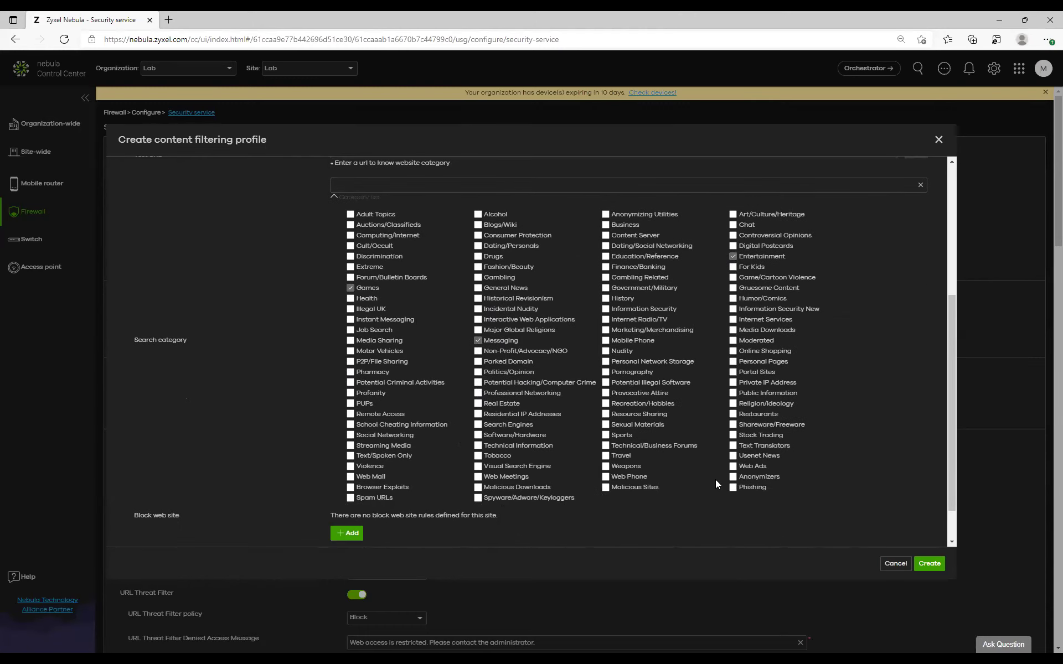
click(733, 446)
click(605, 435)
click(350, 287)
click(478, 340)
click(351, 340)
click(606, 435)
click(733, 437)
click(351, 447)
scroll(401, 295, down, 1)
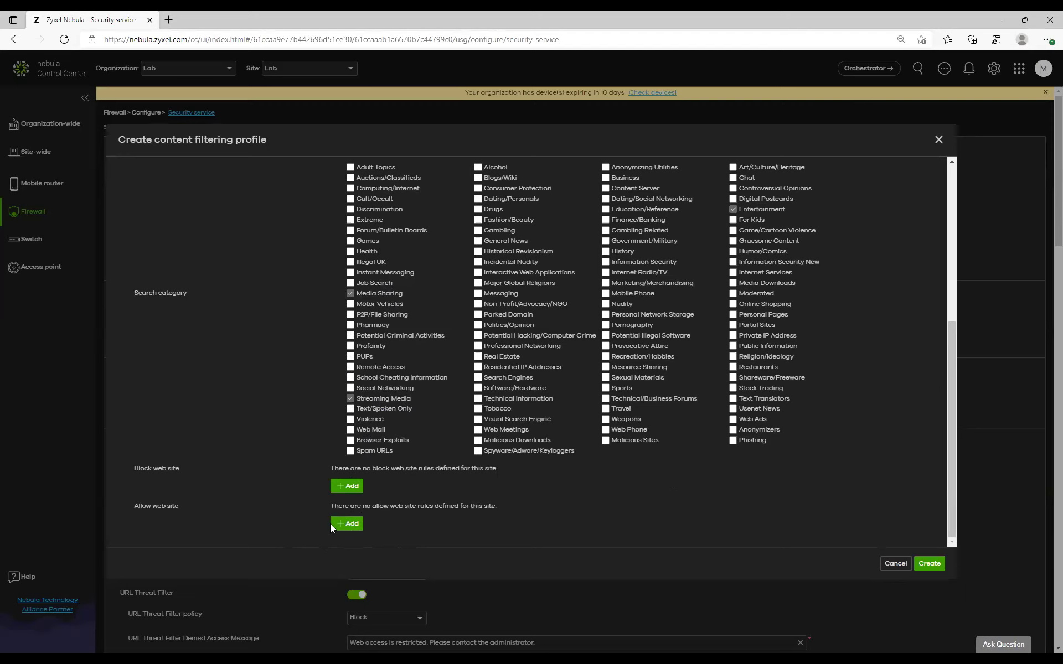
click(931, 563)
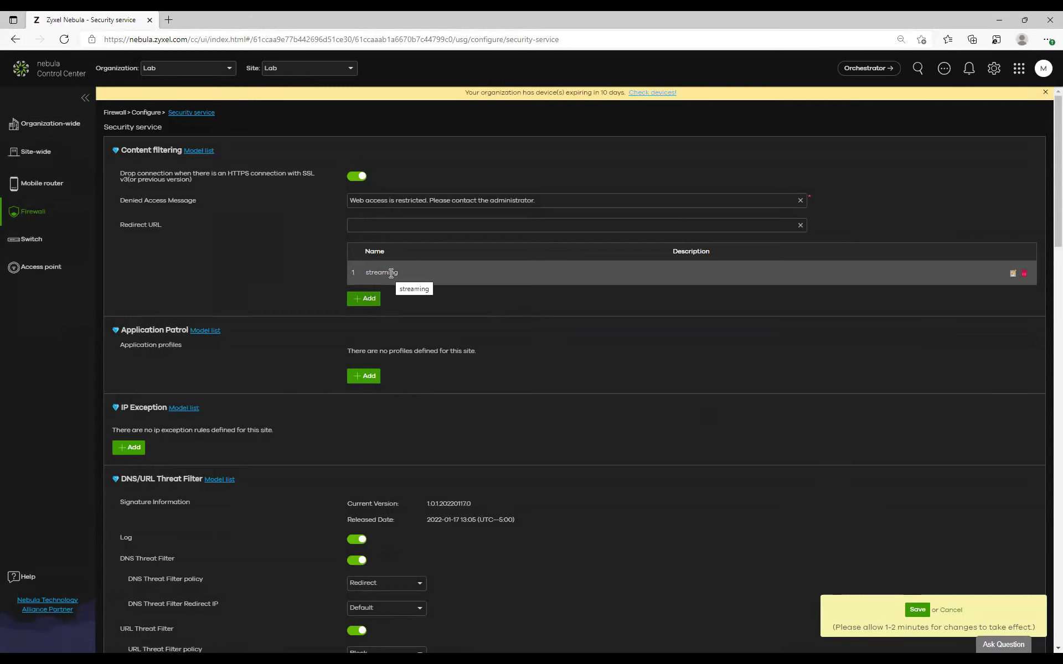
- Save the security service settings that include the new streaming content filtering profile
click(362, 222)
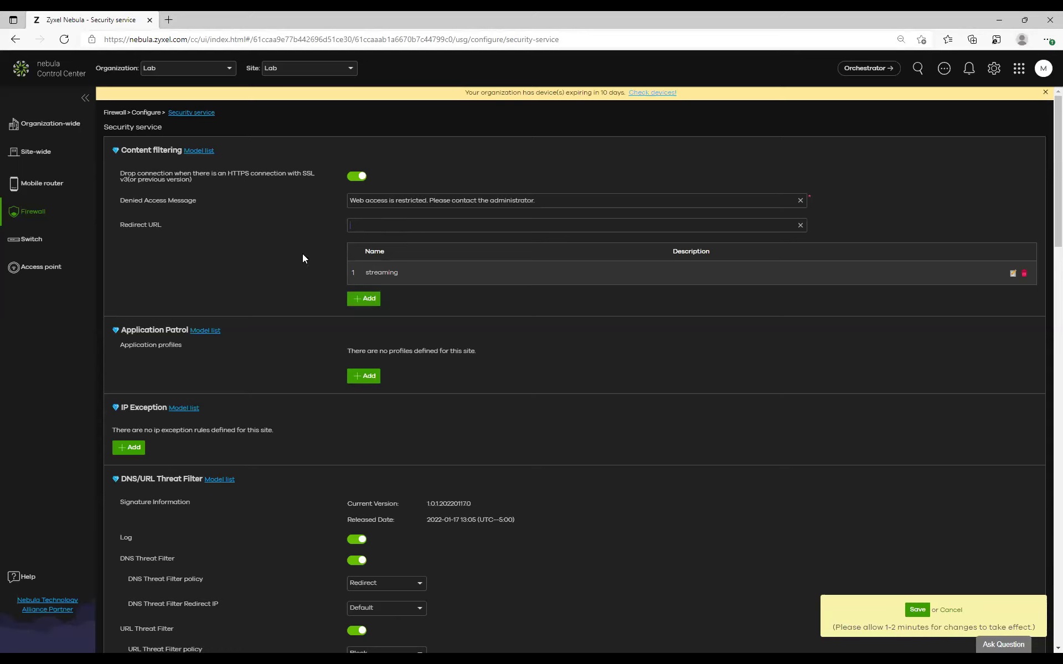
mouse_move(37, 218)
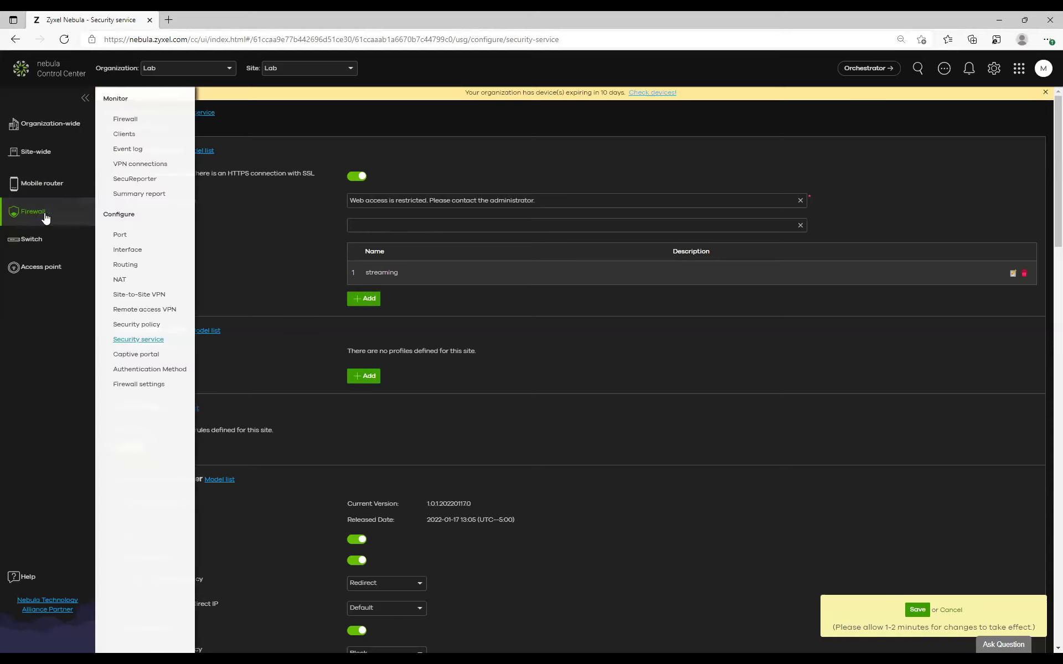
click(133, 326)
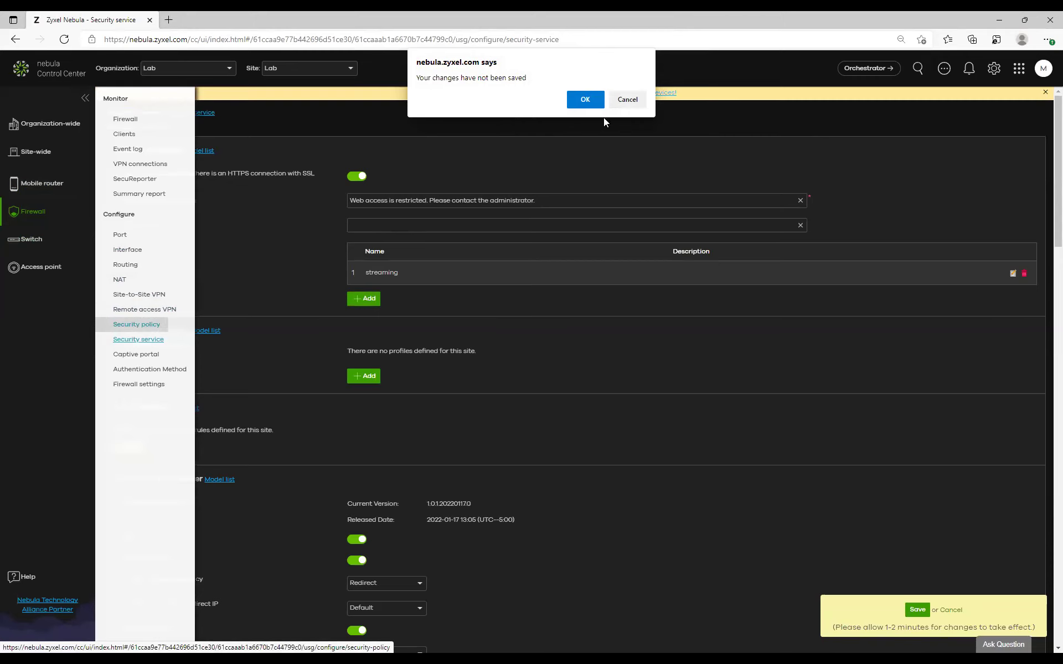
click(624, 100)
click(918, 610)
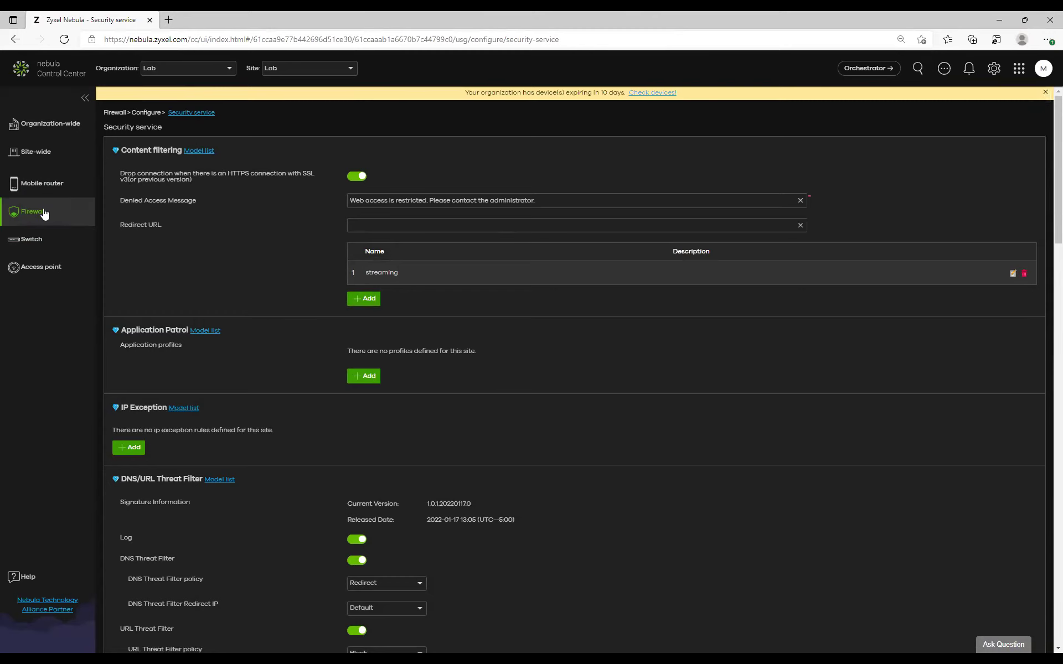
- On the firewall's Security policy page, add a rule named STREAMING and assign it the streaming content filtering profile
mouse_move(42, 214)
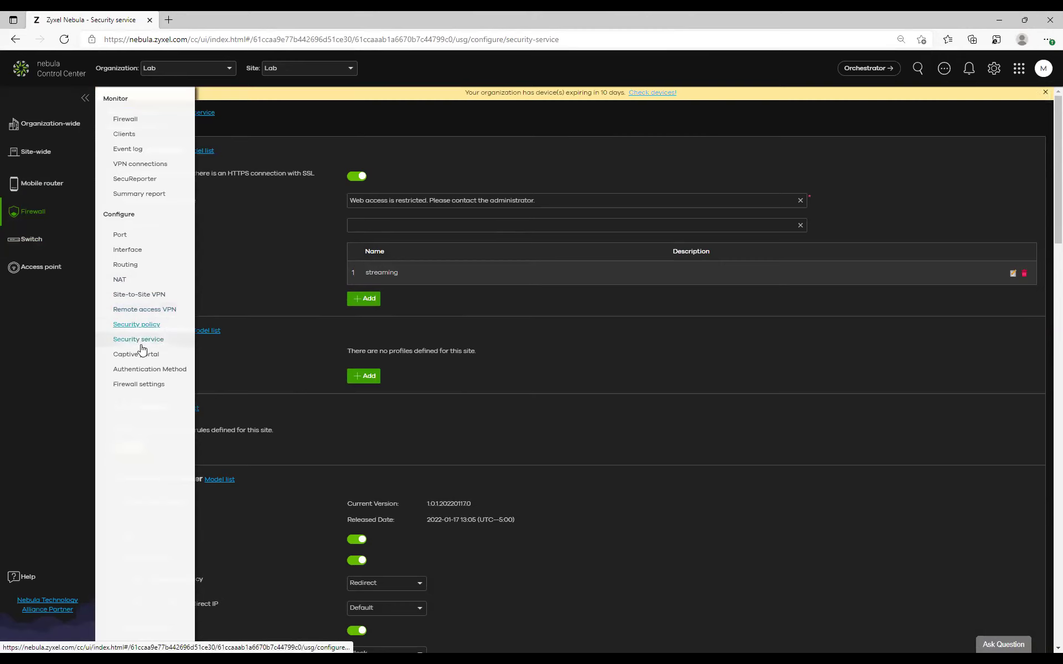
click(144, 325)
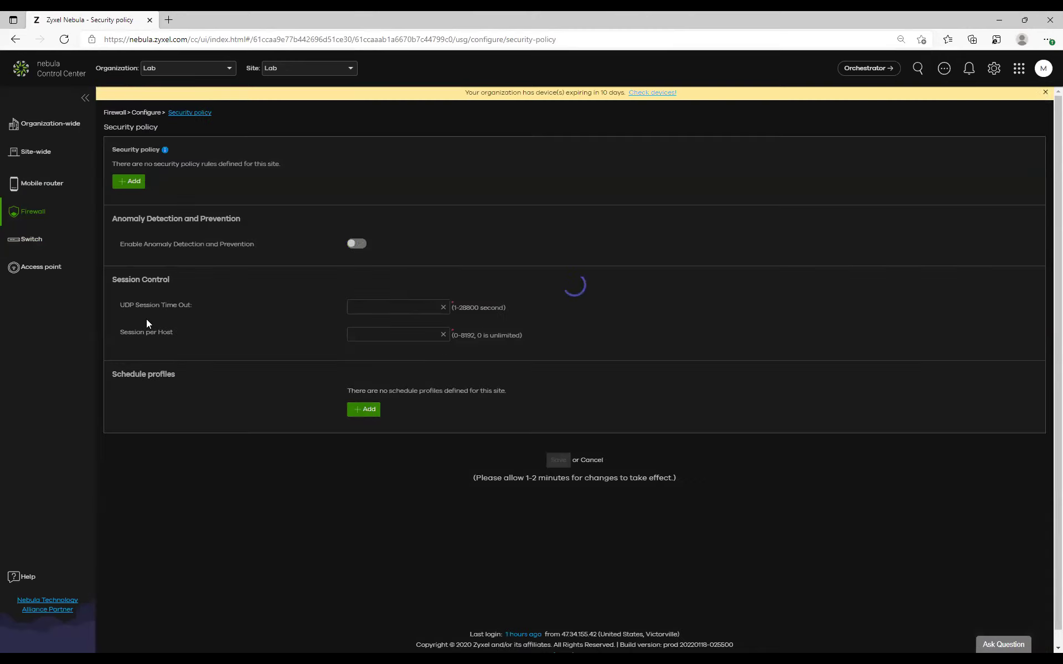
click(625, 305)
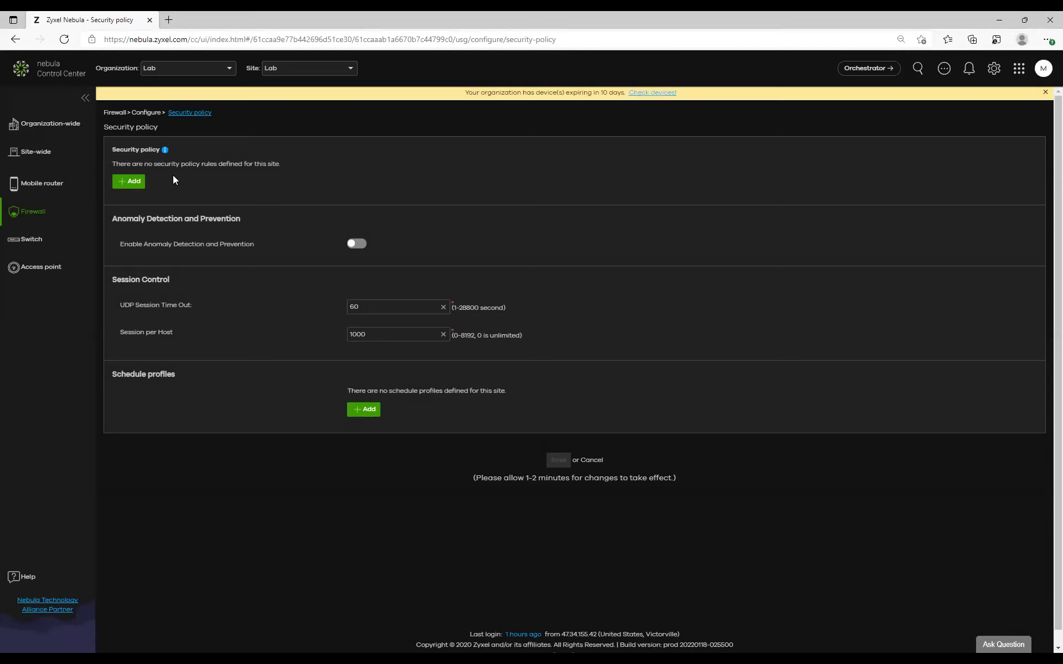
click(130, 182)
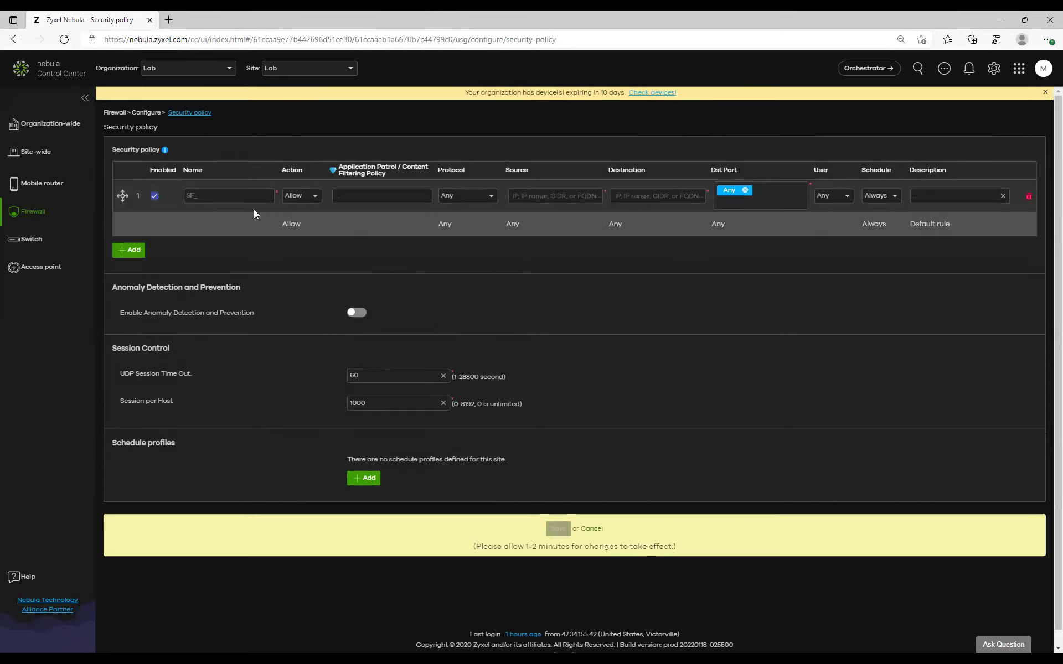
click(232, 192)
text(STREAMING)
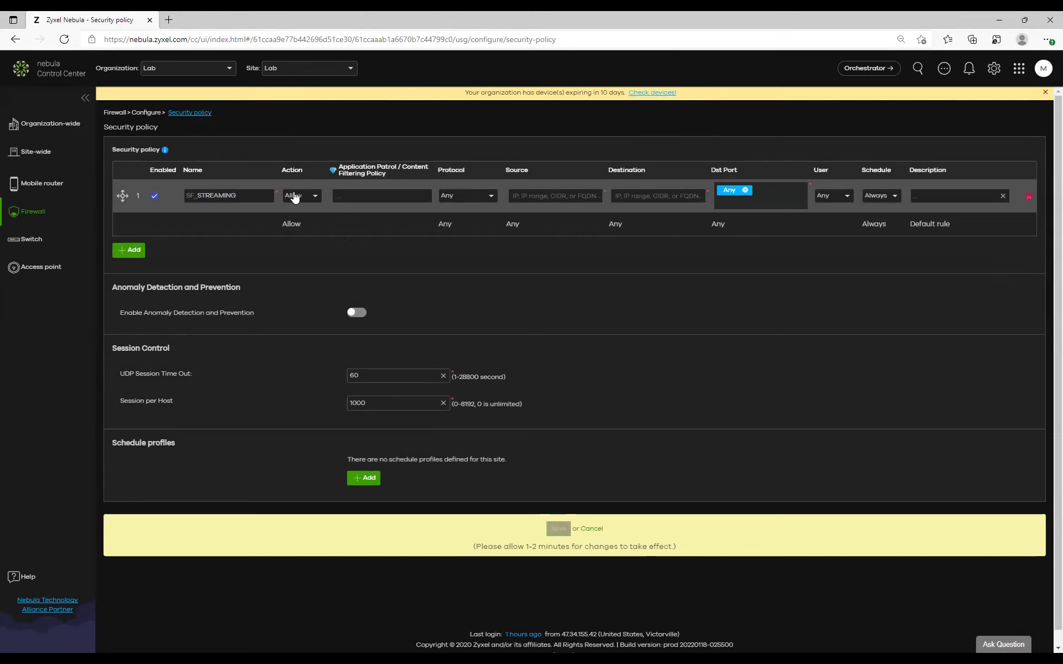
click(386, 196)
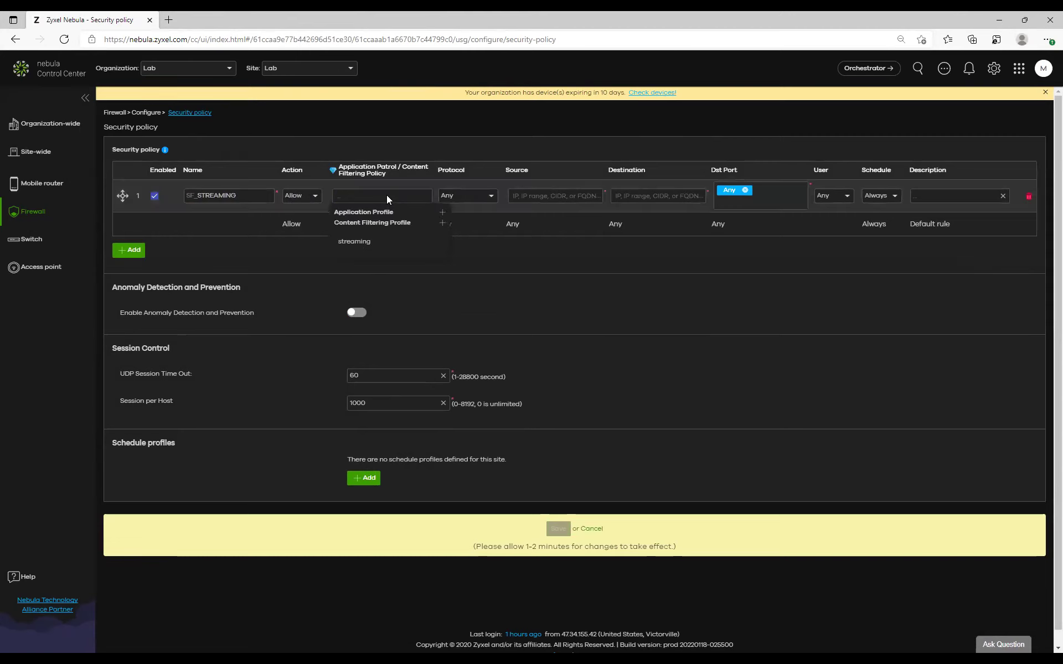
click(373, 244)
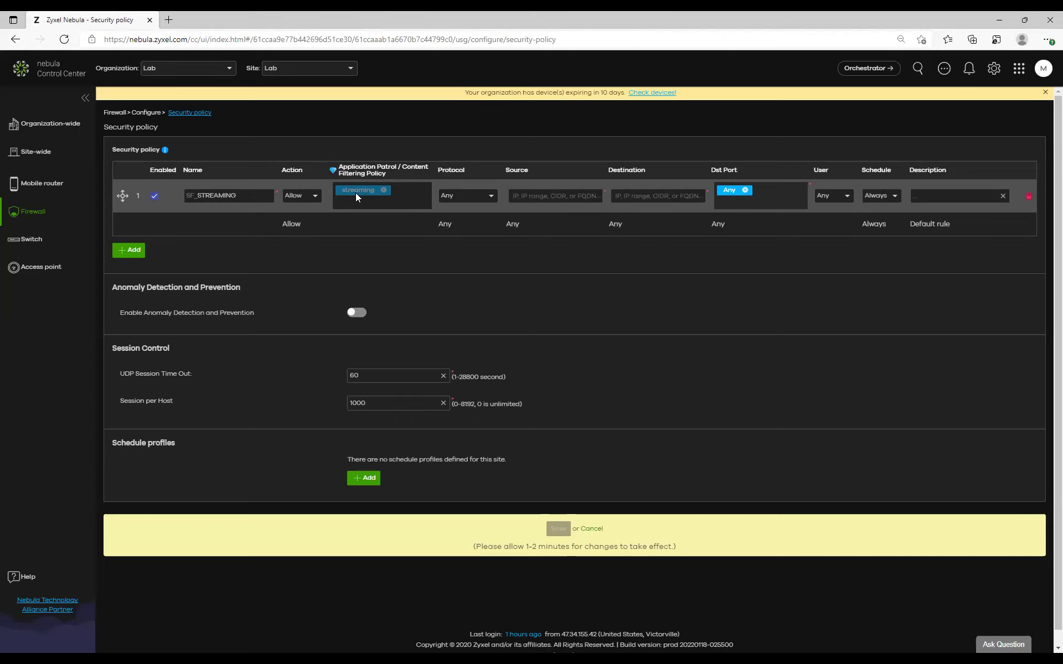
- Set the STREAMING rule's source to lan1_192.168.212.0/24 and its destination to Any, and save the security policy
click(550, 196)
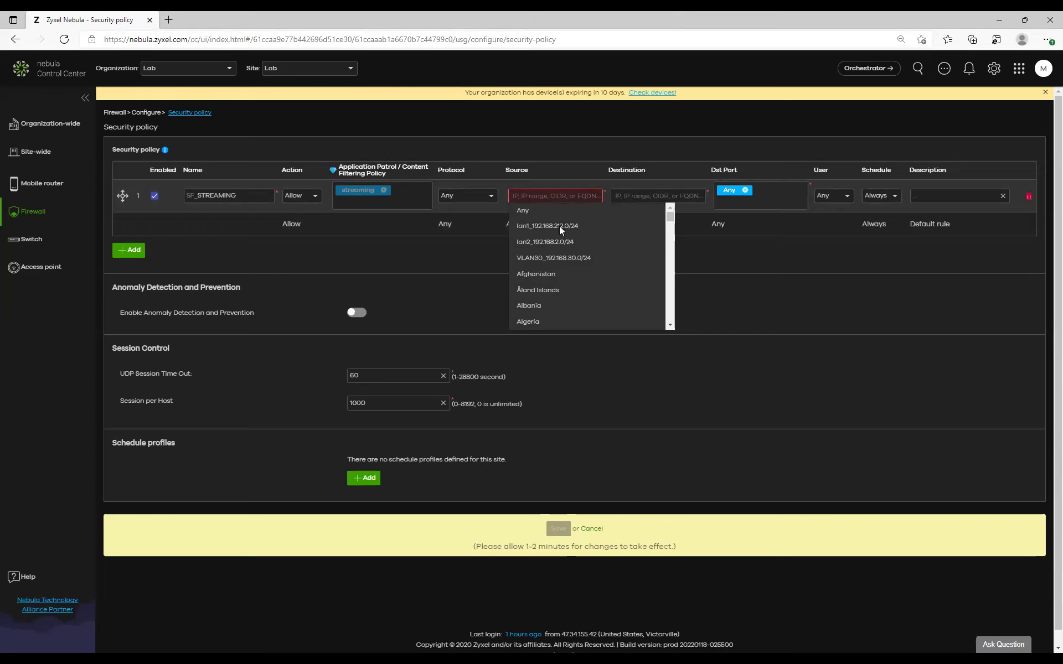
click(633, 195)
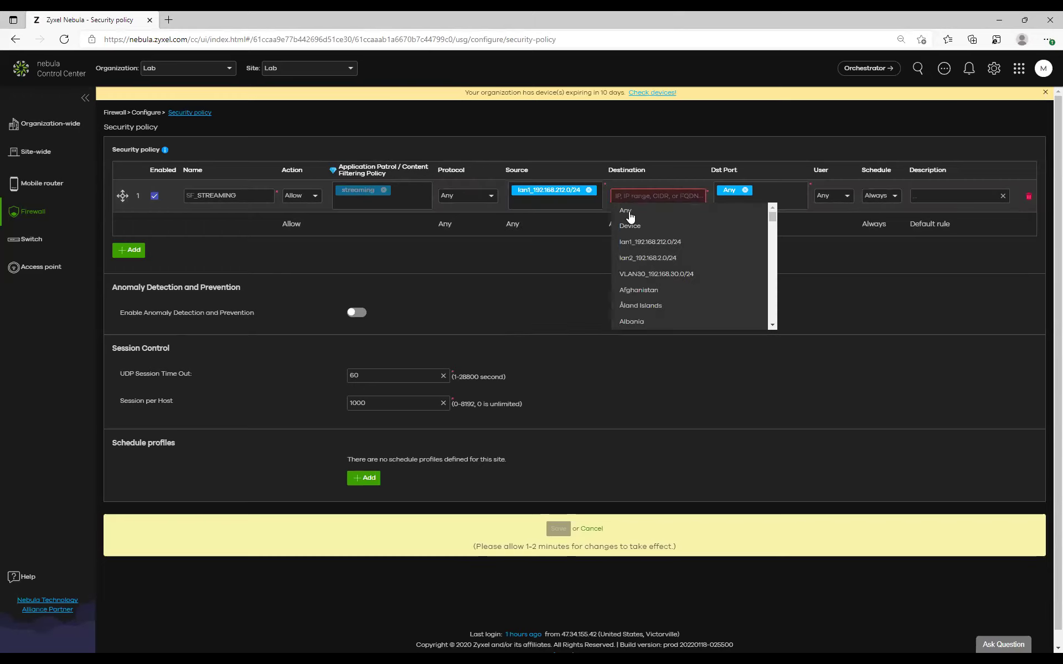
click(629, 214)
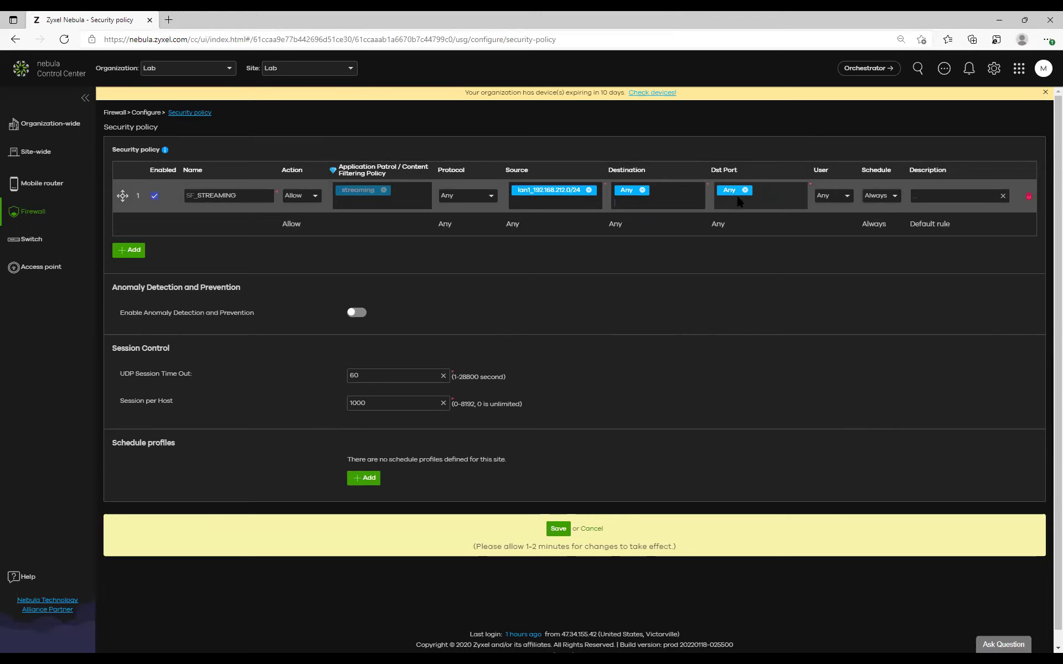
click(848, 196)
click(836, 177)
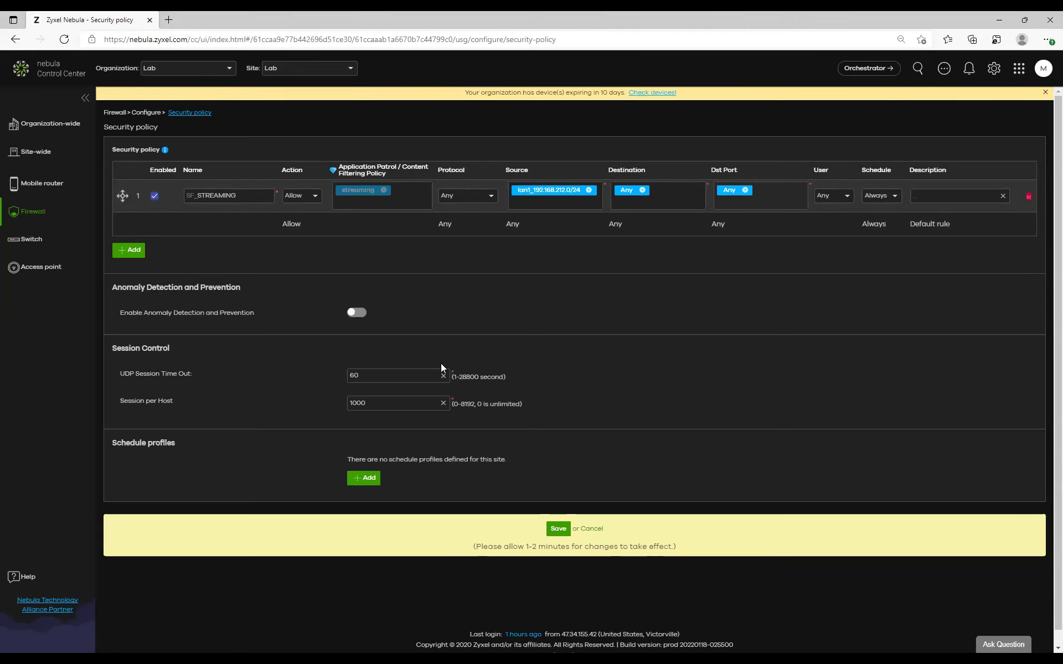
click(562, 532)
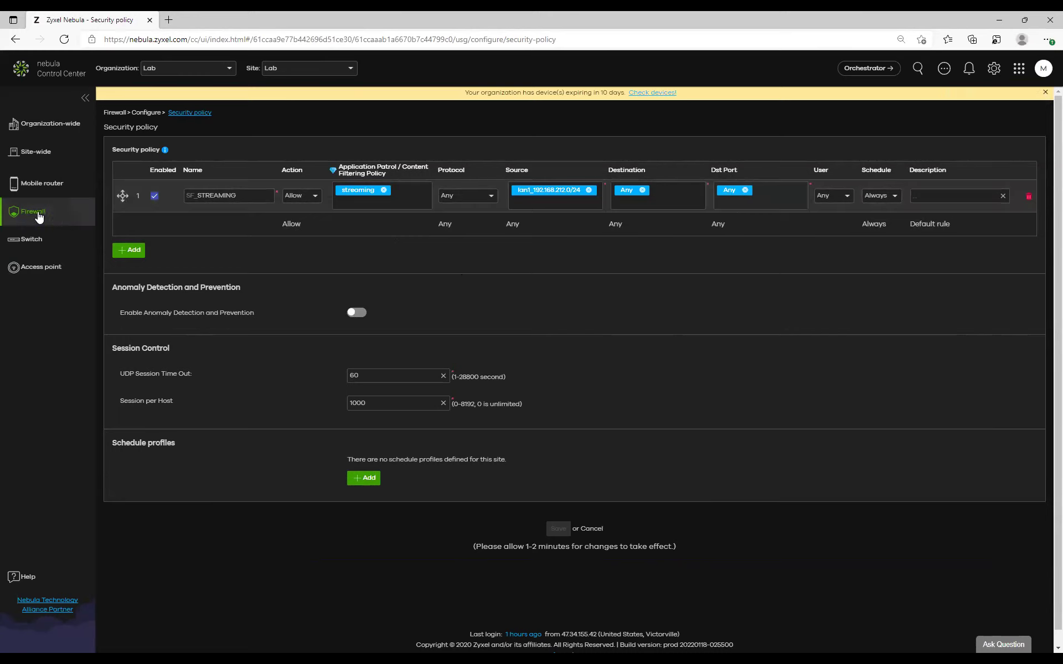
- On the firewall's Security service page, start a new Application Patrol profile named streaming
mouse_move(38, 216)
click(133, 344)
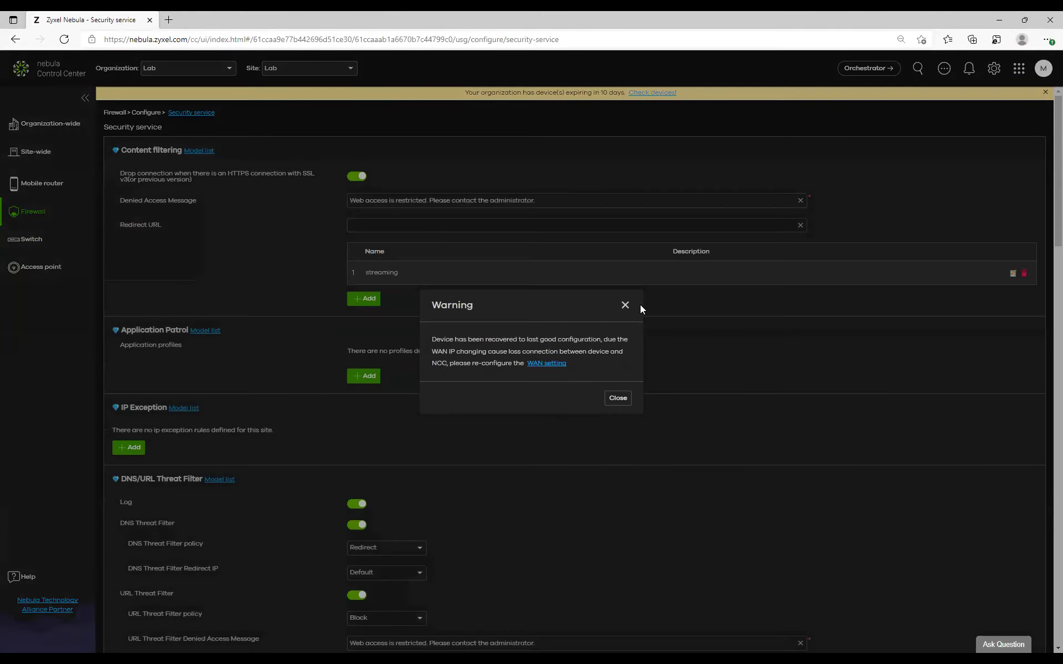
click(625, 305)
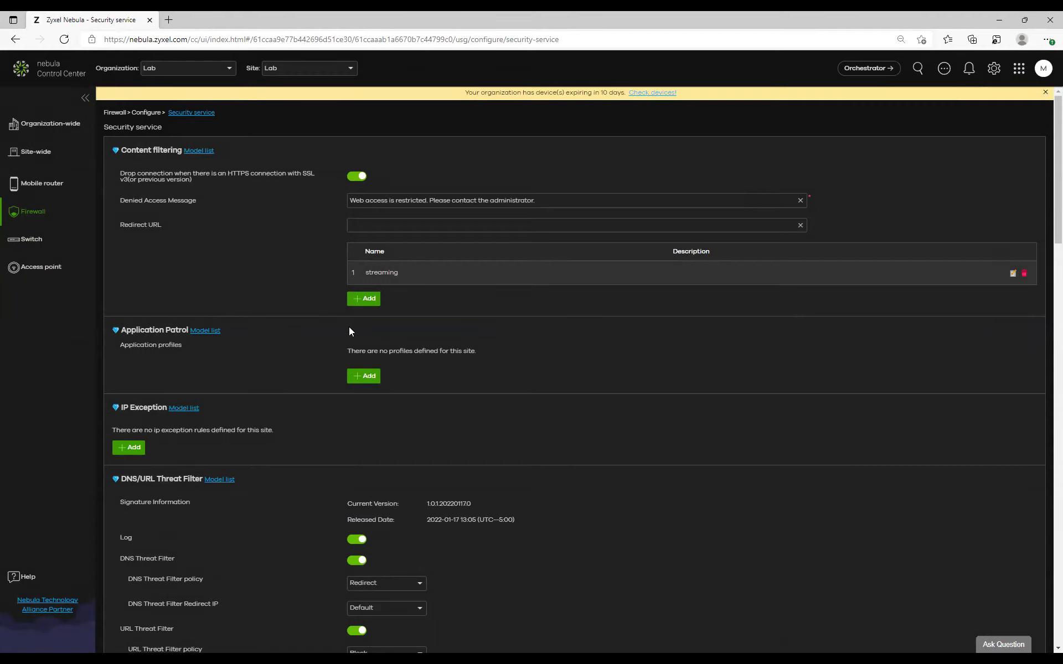
click(372, 378)
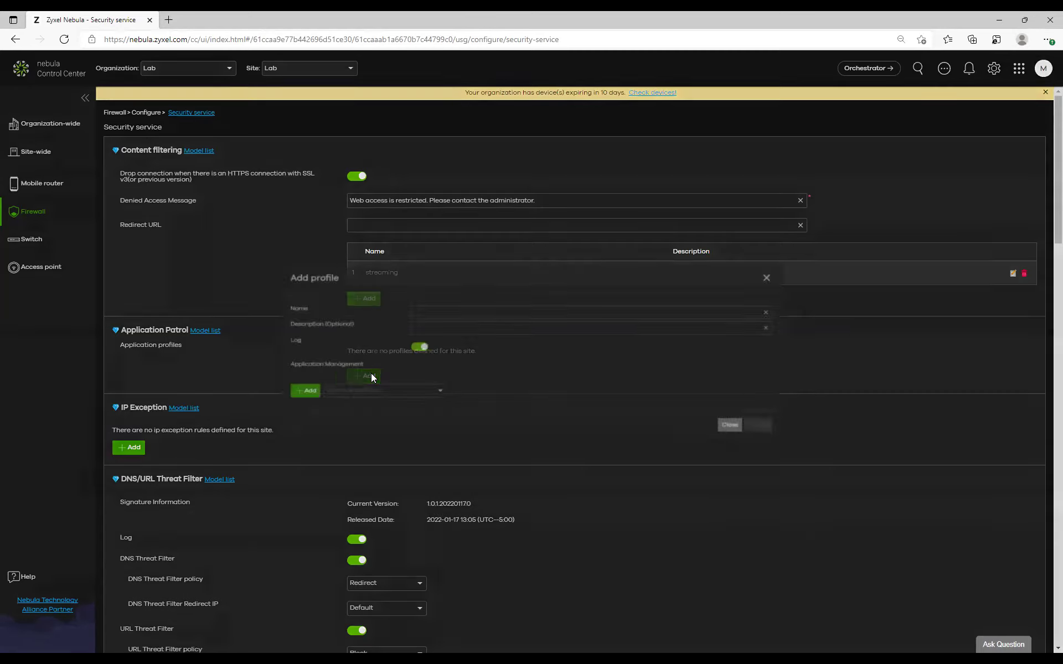
click(414, 310)
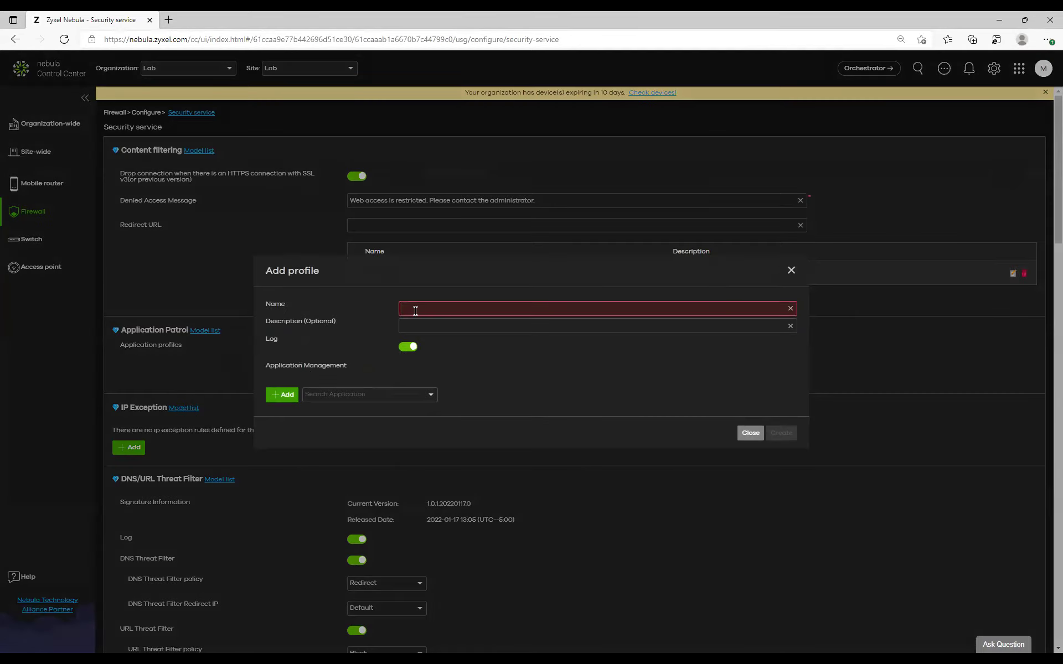
text(streaming)
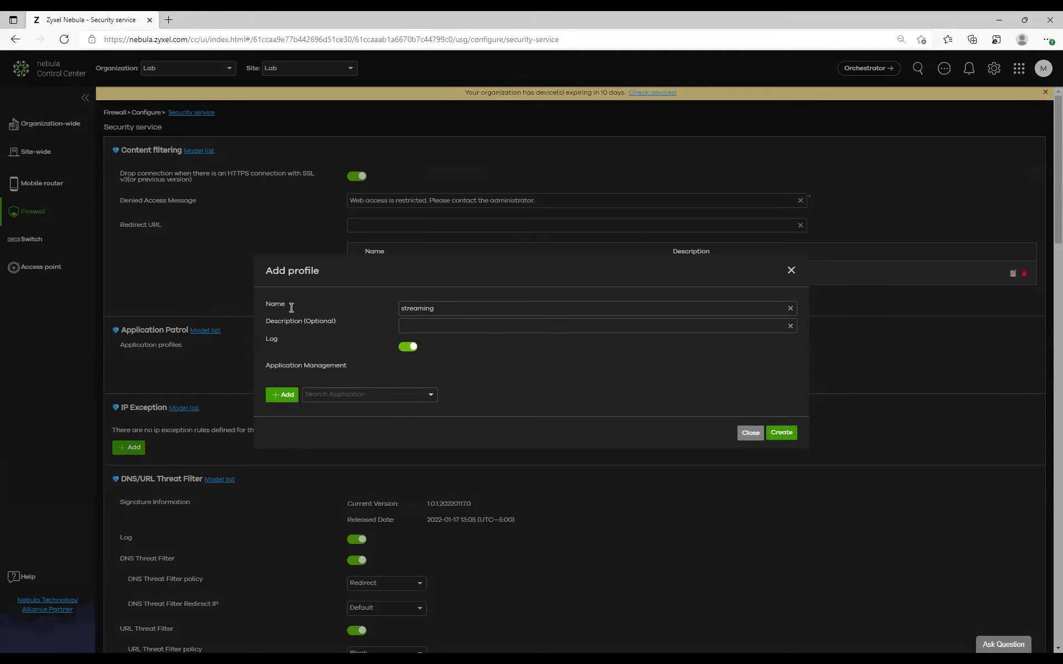
- Find the Netflix application and add it to the profile's application management list
click(423, 397)
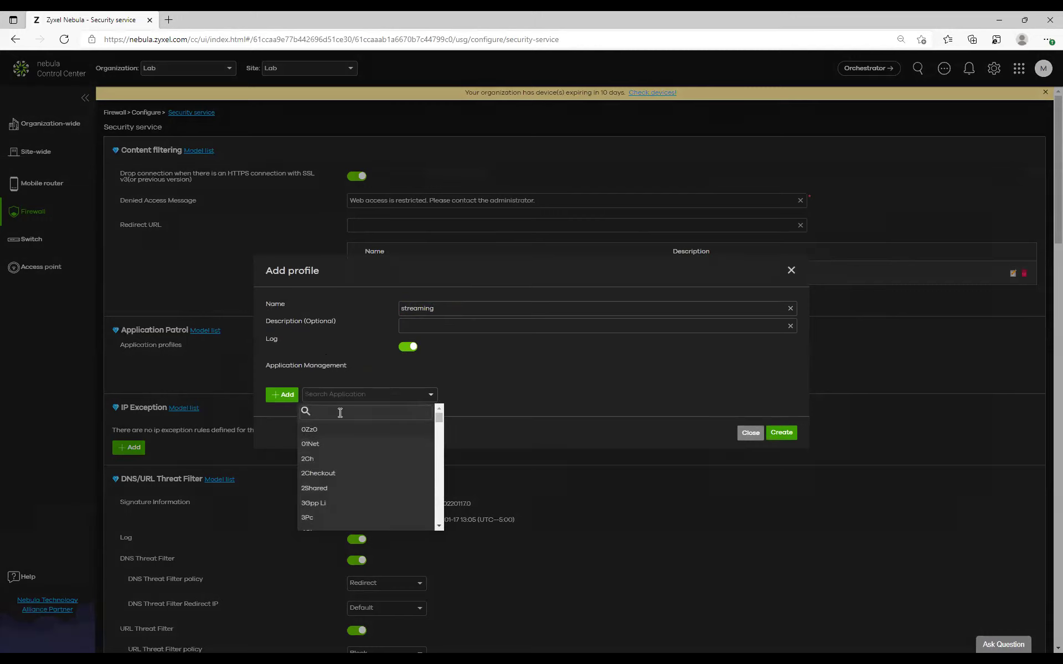
text(netf)
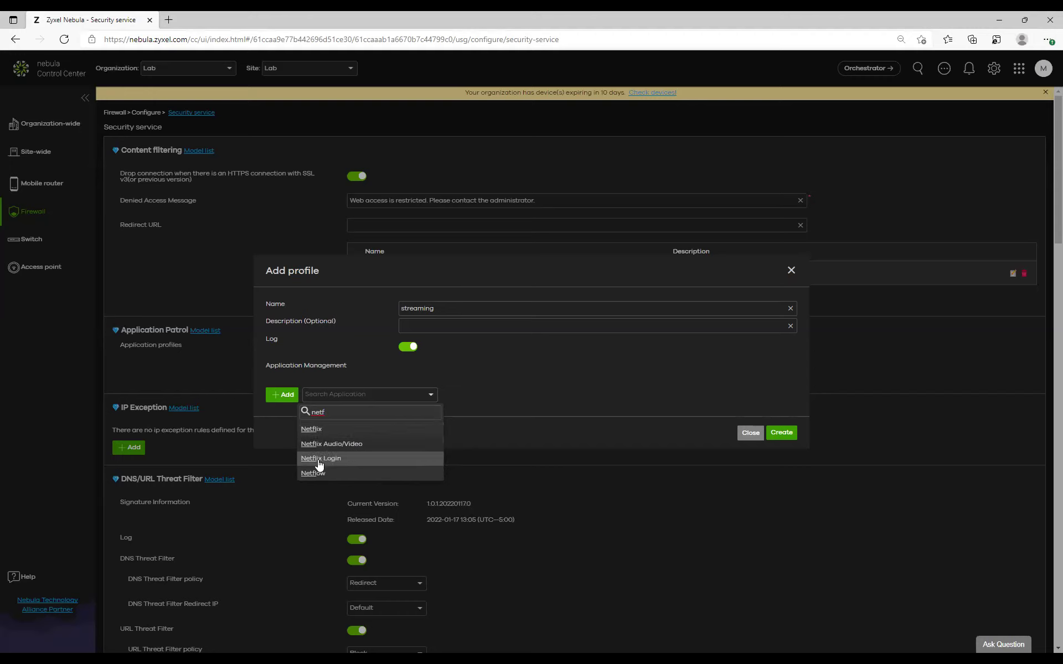
click(315, 432)
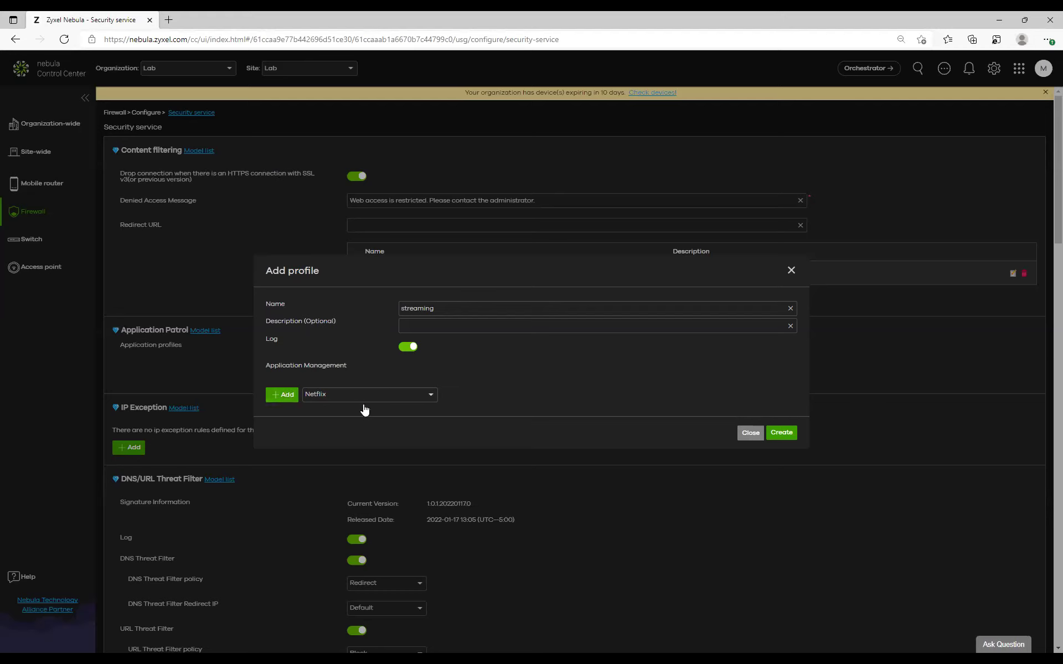
click(279, 396)
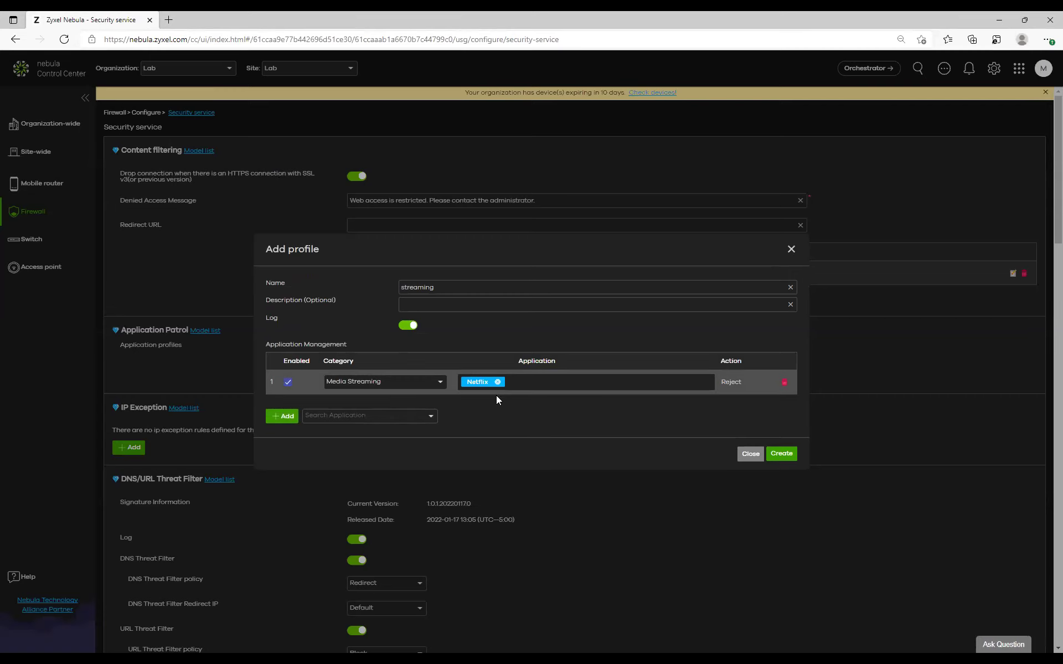
- Add Netflix Audio/Video and Netflix Login to the applications in the profile's Media Streaming entry
click(539, 382)
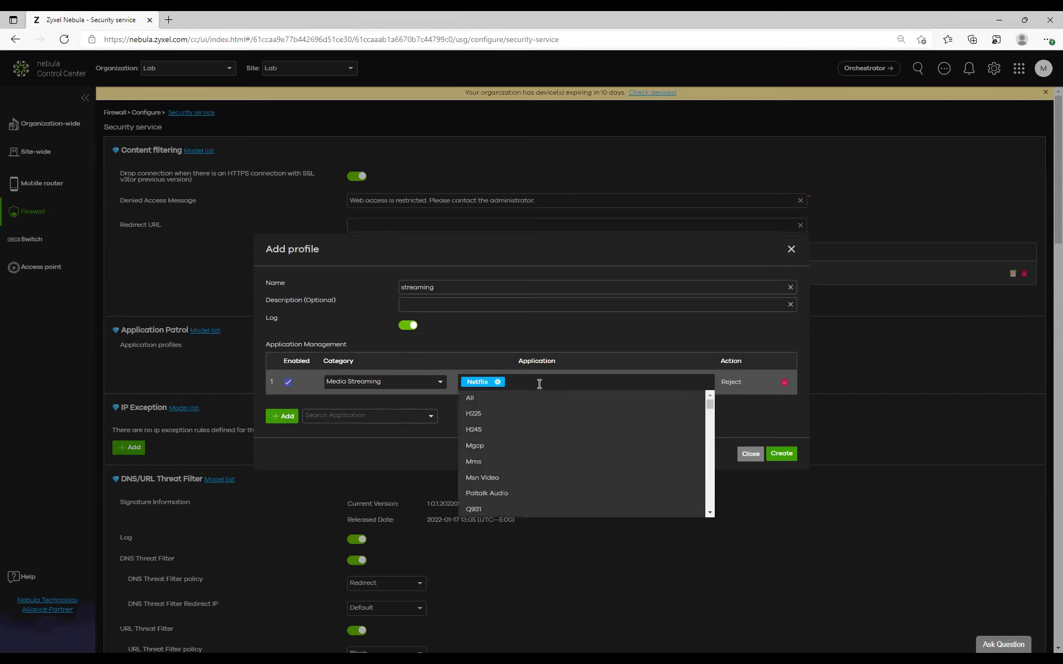
text(netf)
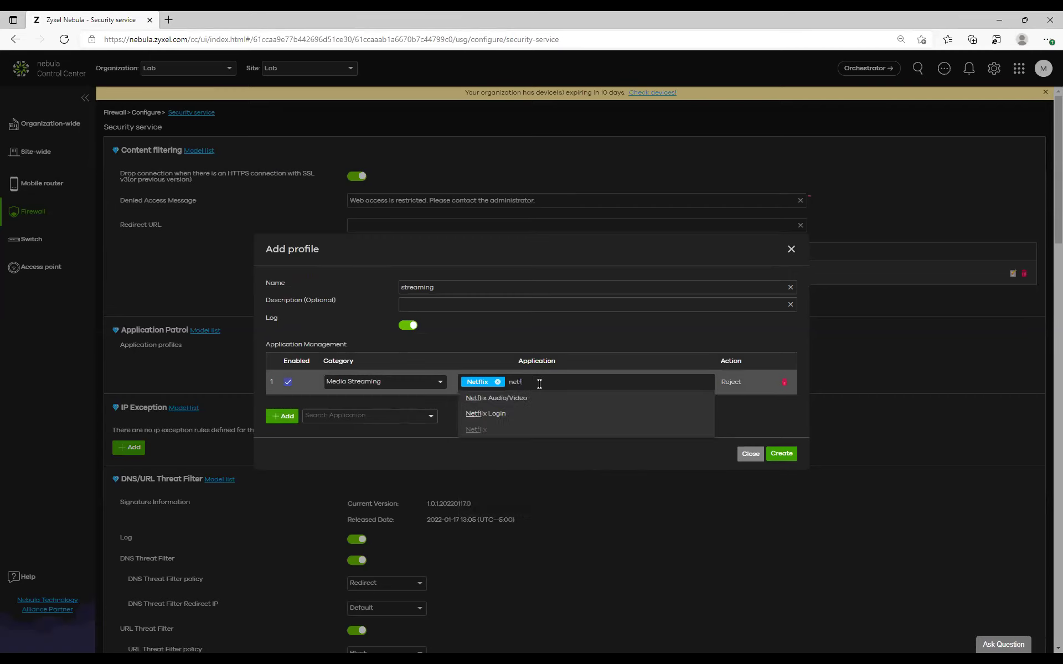
click(511, 397)
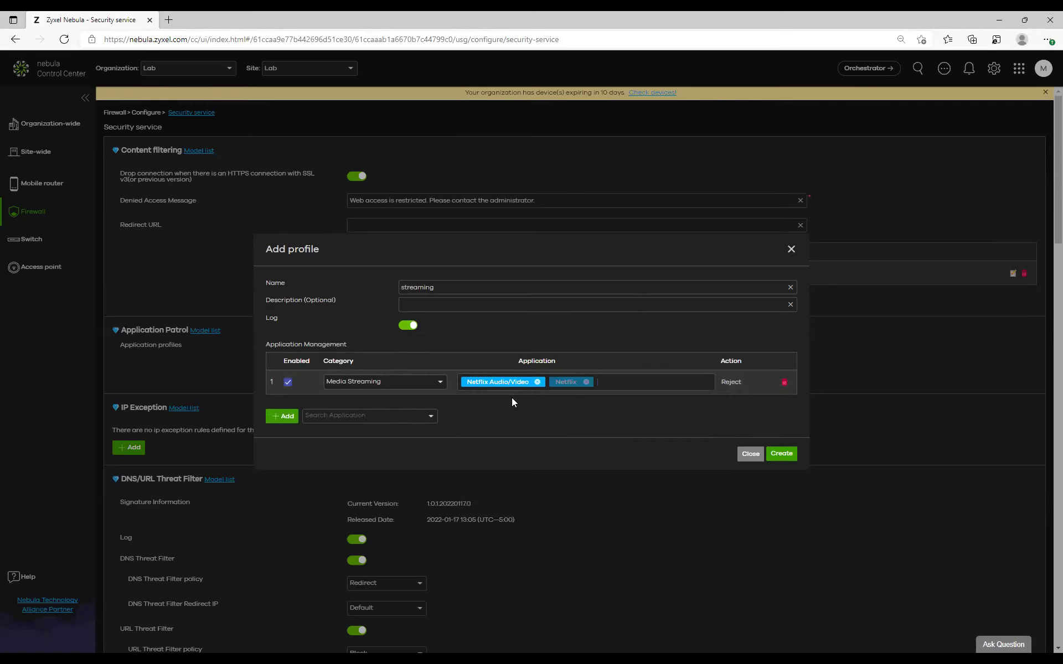
click(630, 383)
text(netflix)
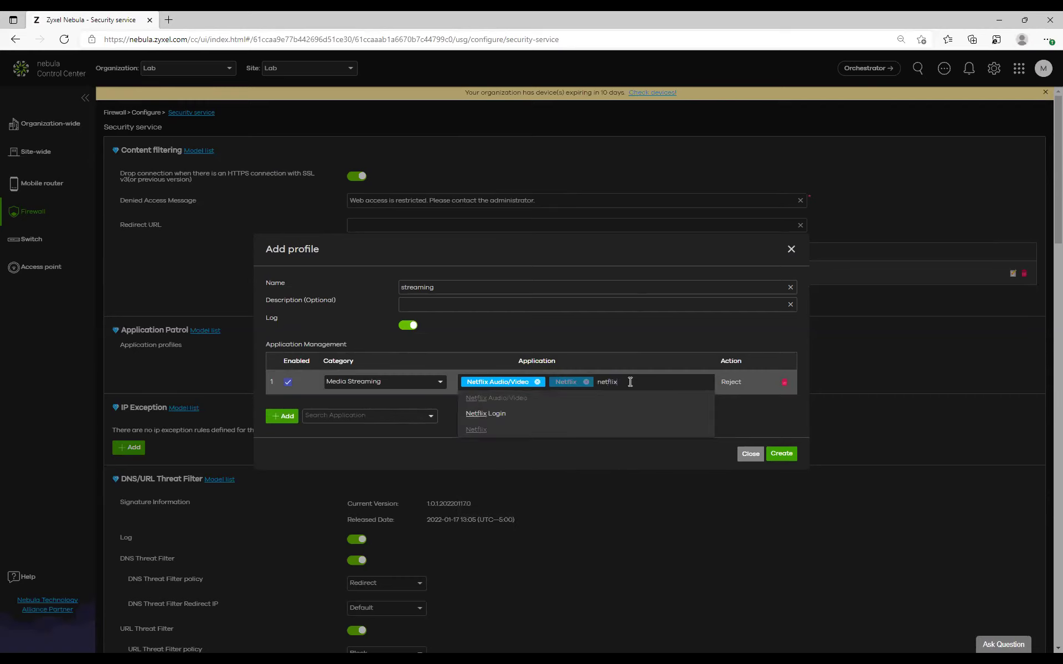
click(498, 415)
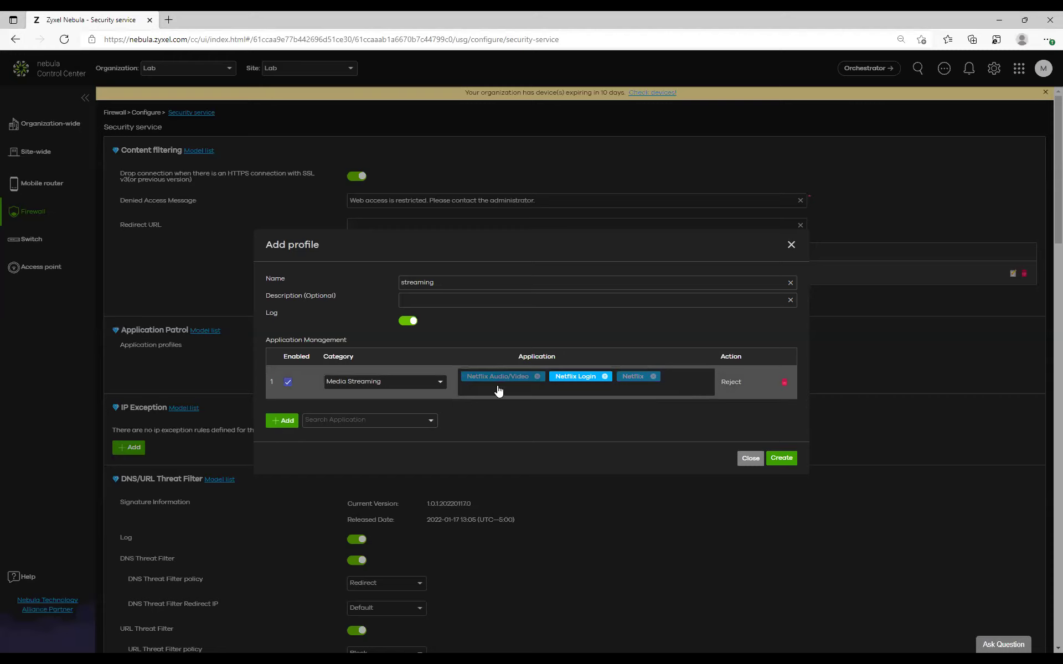
- Add Hulu Audio/Video to the Media Streaming entry, create the profile and save the security service settings
click(481, 390)
text(hulu)
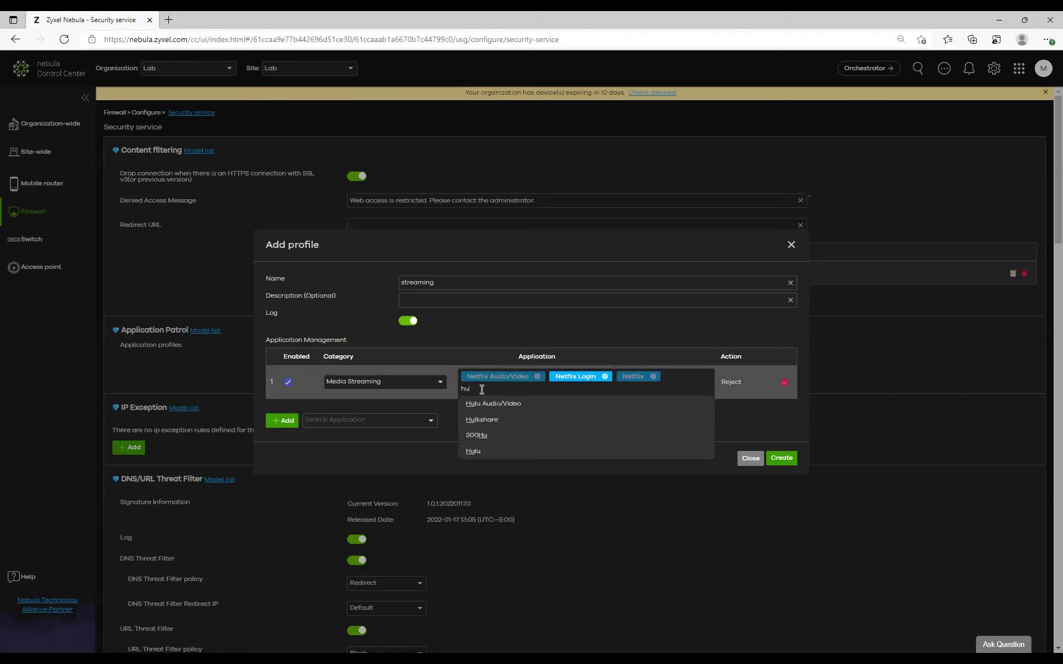
click(503, 404)
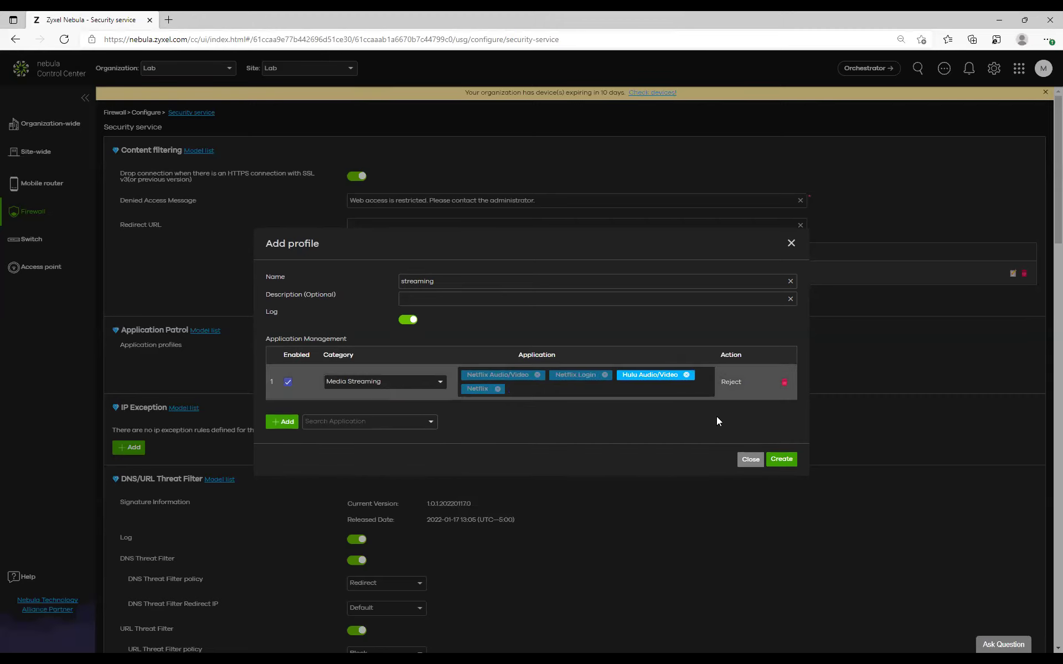
click(781, 460)
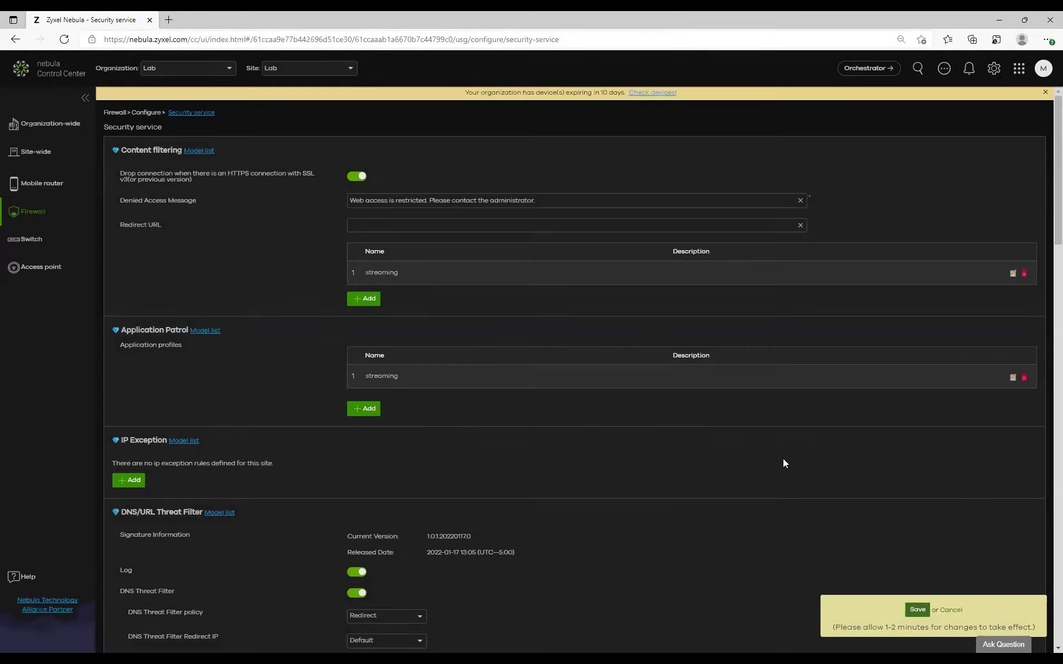
click(917, 610)
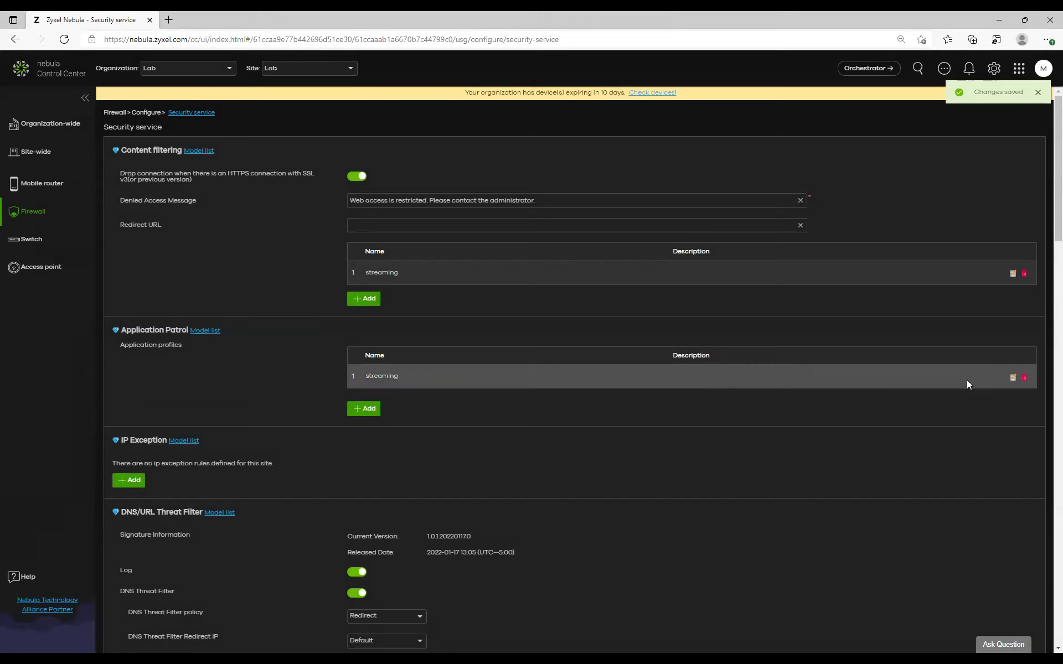
- Rename the Application Patrol profile as streaming-apps and save the security service settings
click(1012, 378)
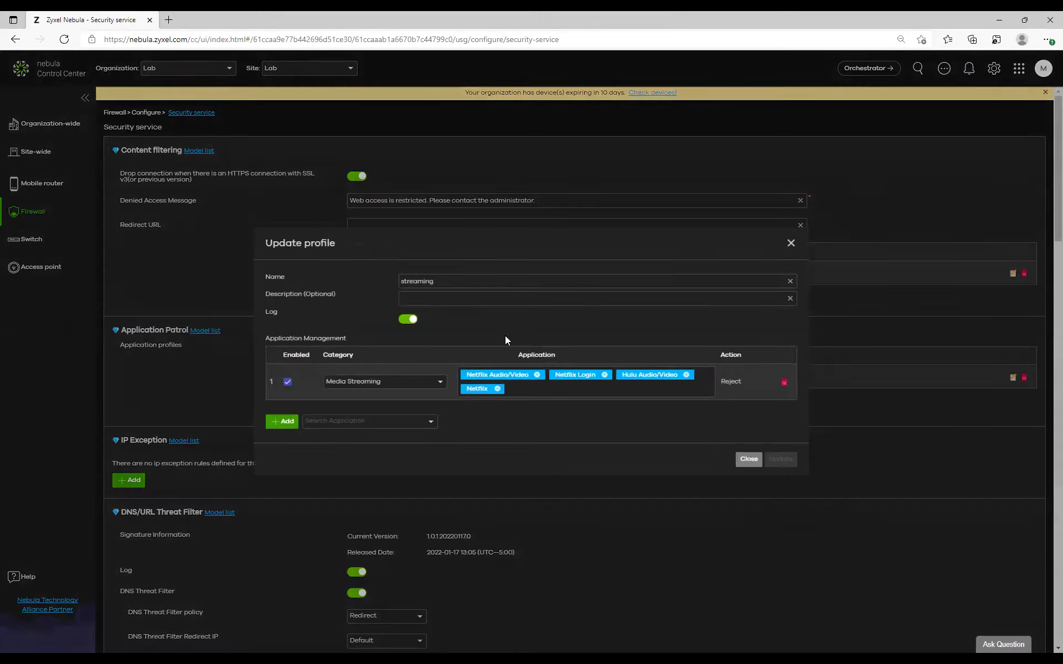
click(452, 280)
text(-apps)
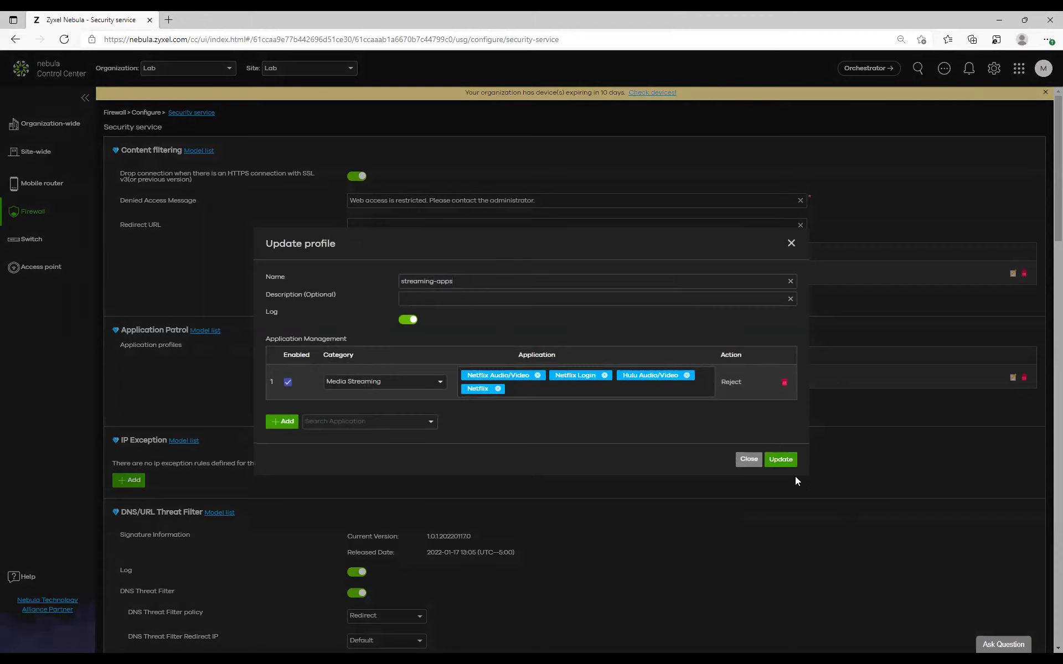
click(778, 459)
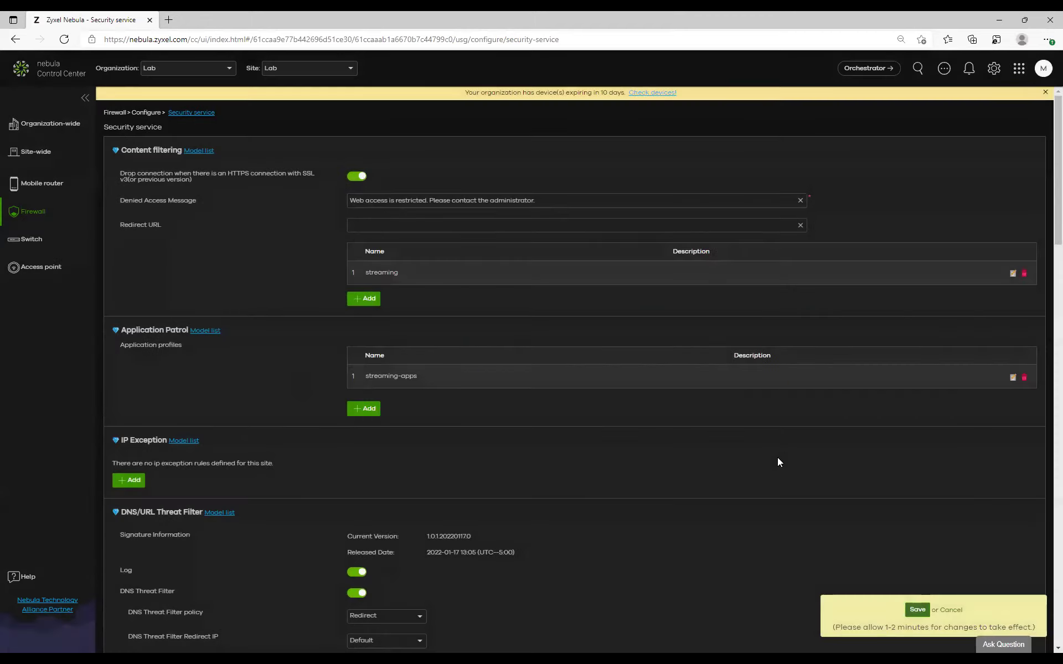
click(919, 610)
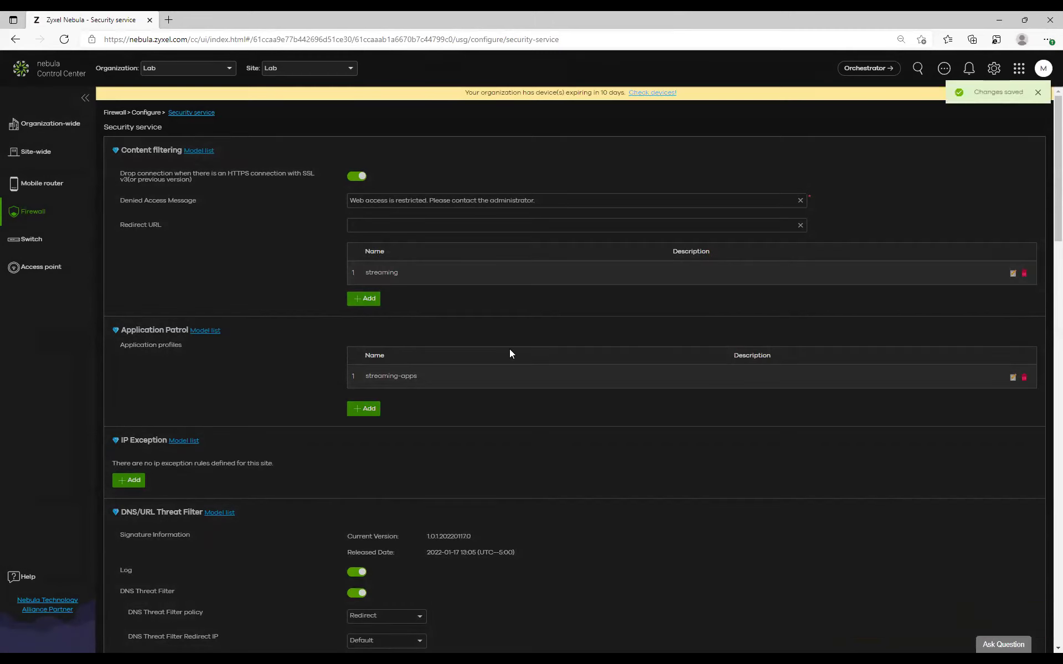
- Go to the firewall's Security policy page and dismiss the WAN configuration warning
mouse_move(32, 219)
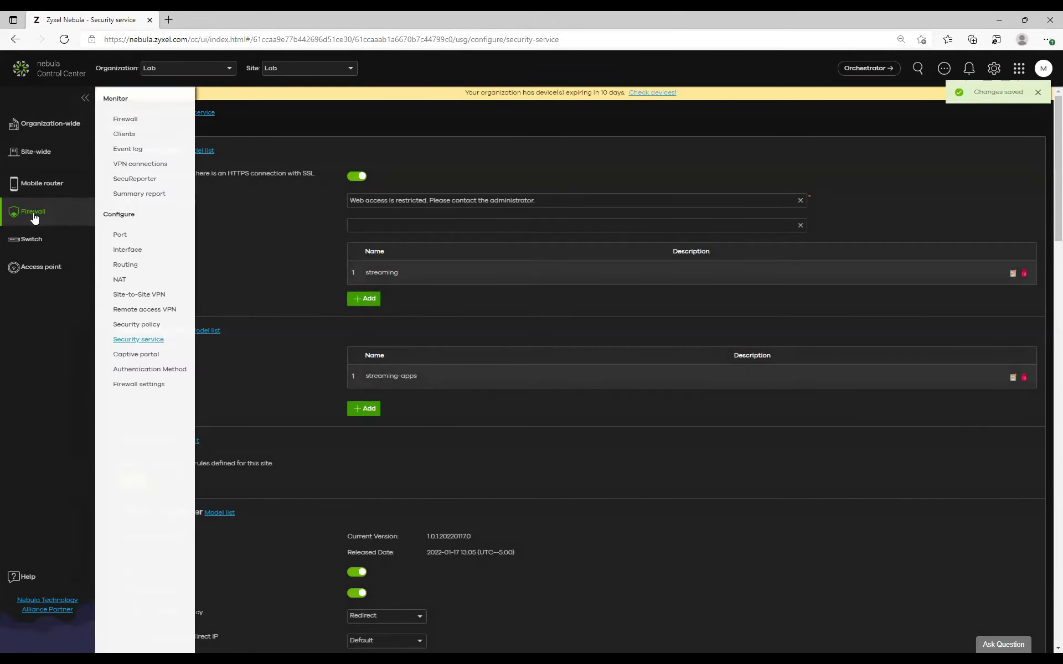
click(138, 326)
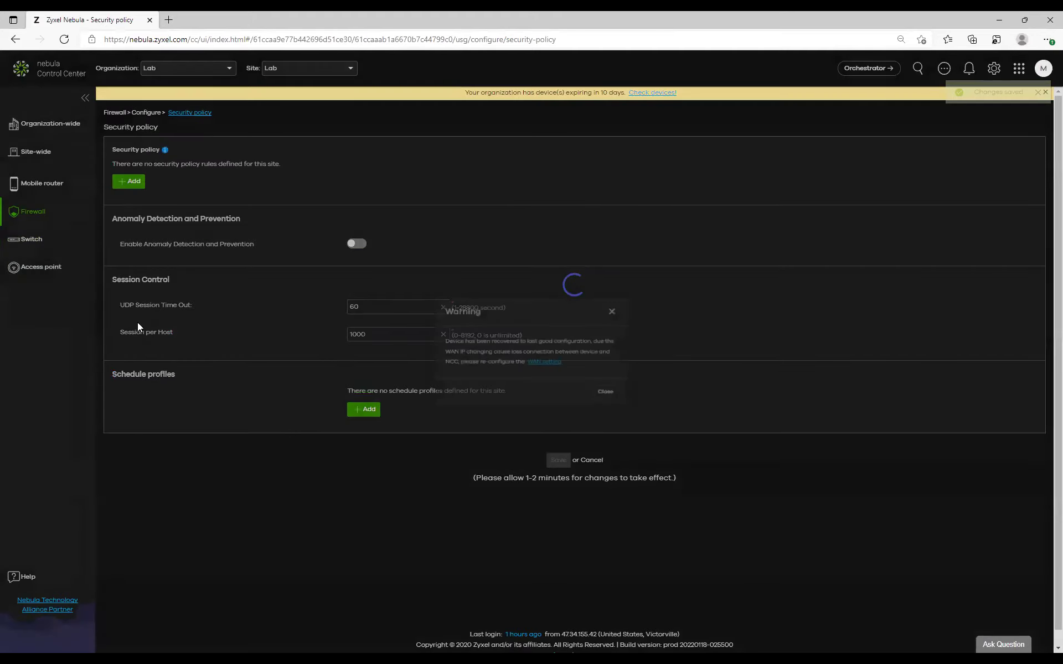
click(625, 304)
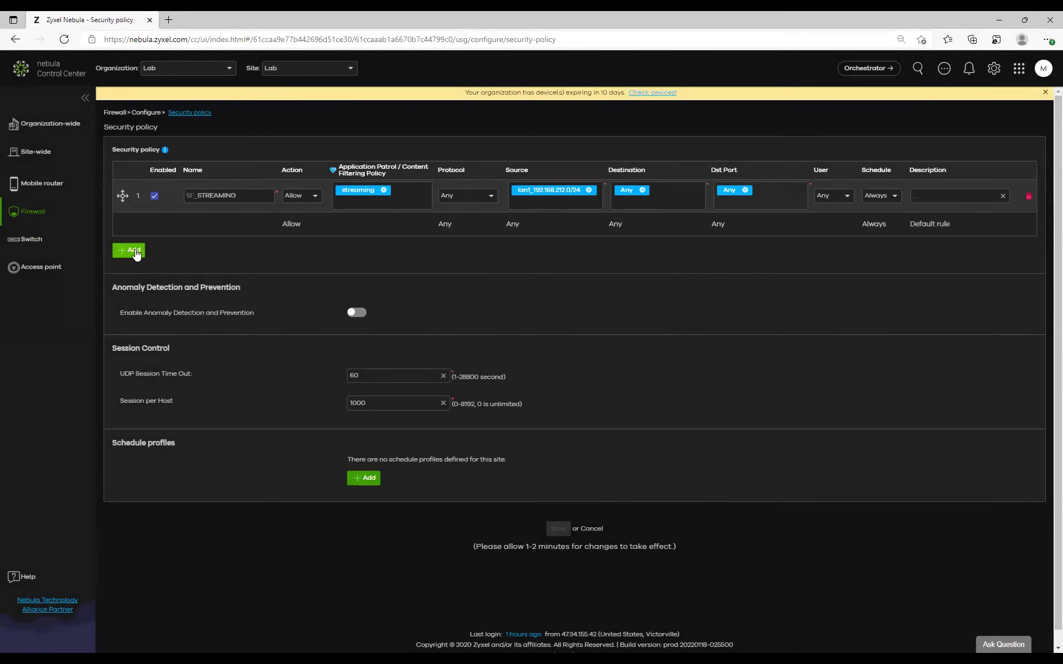
- Add a second security policy rule named STREAMING_APP and assign it the streaming-apps application profile
click(136, 253)
click(222, 229)
text(SF_STREAMING_APP)
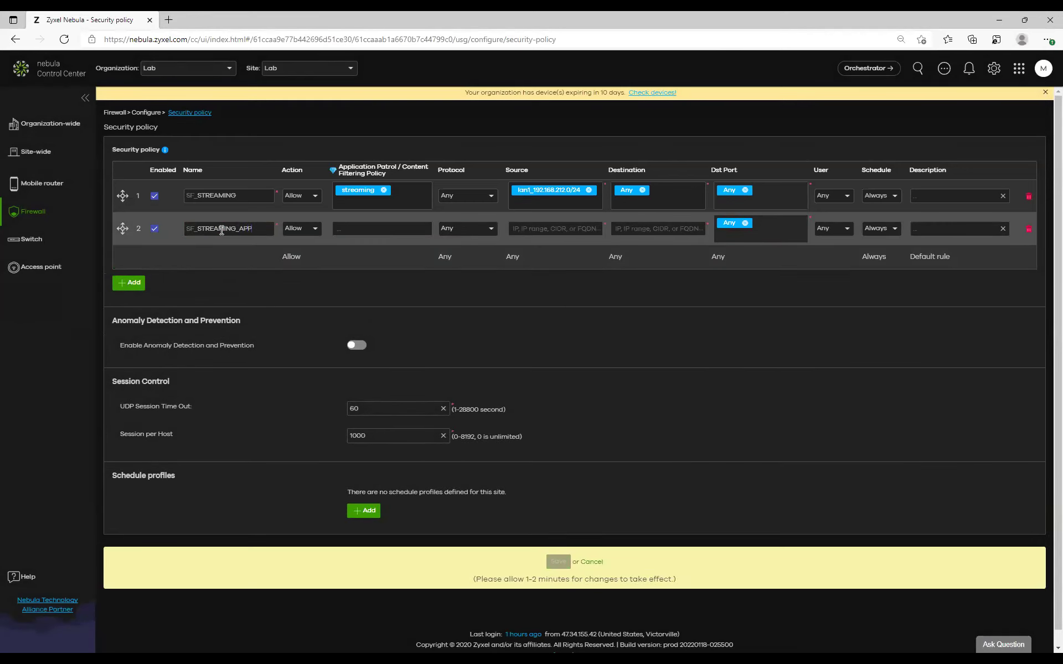
click(346, 226)
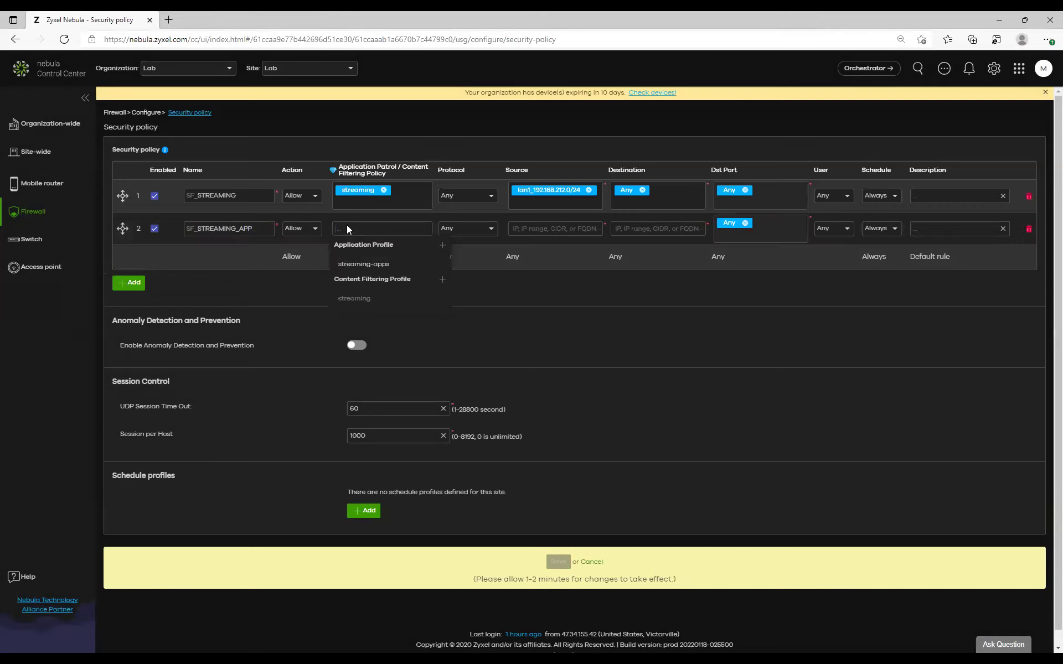
click(382, 264)
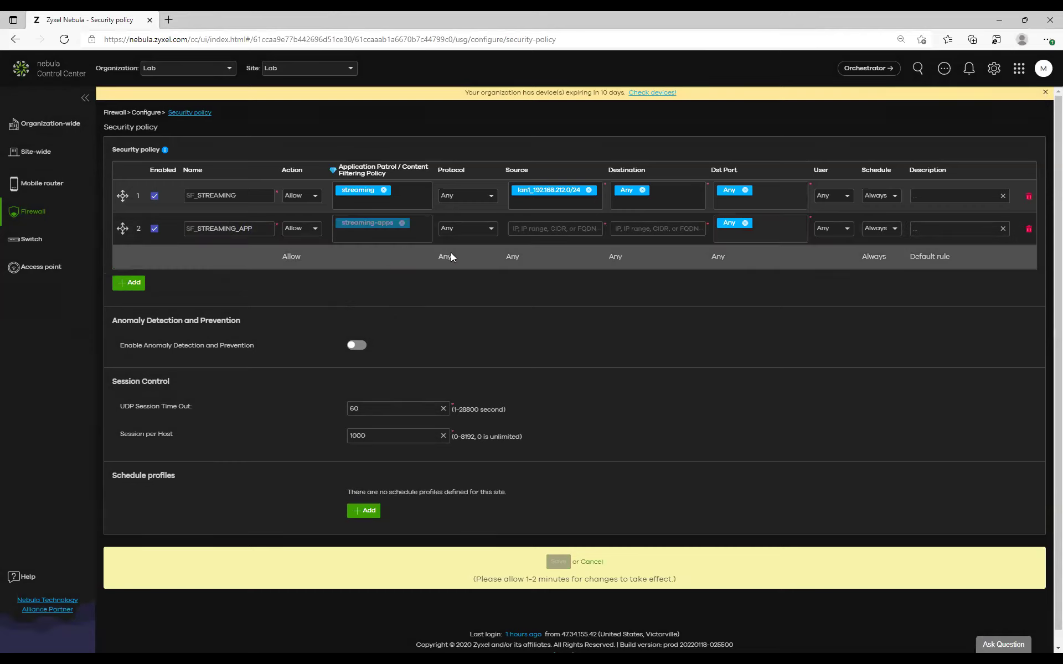
- Set the STREAMING_APP rule's source to lan1_192.168.212.0/24 and destination to Any, and try to save the security policy
click(536, 229)
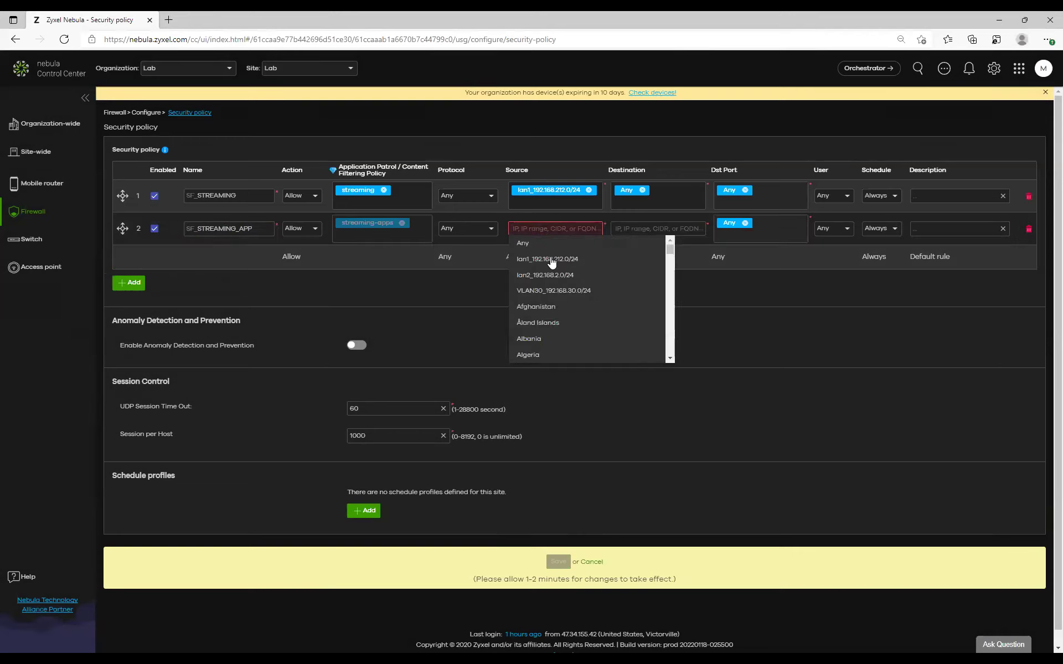
click(548, 259)
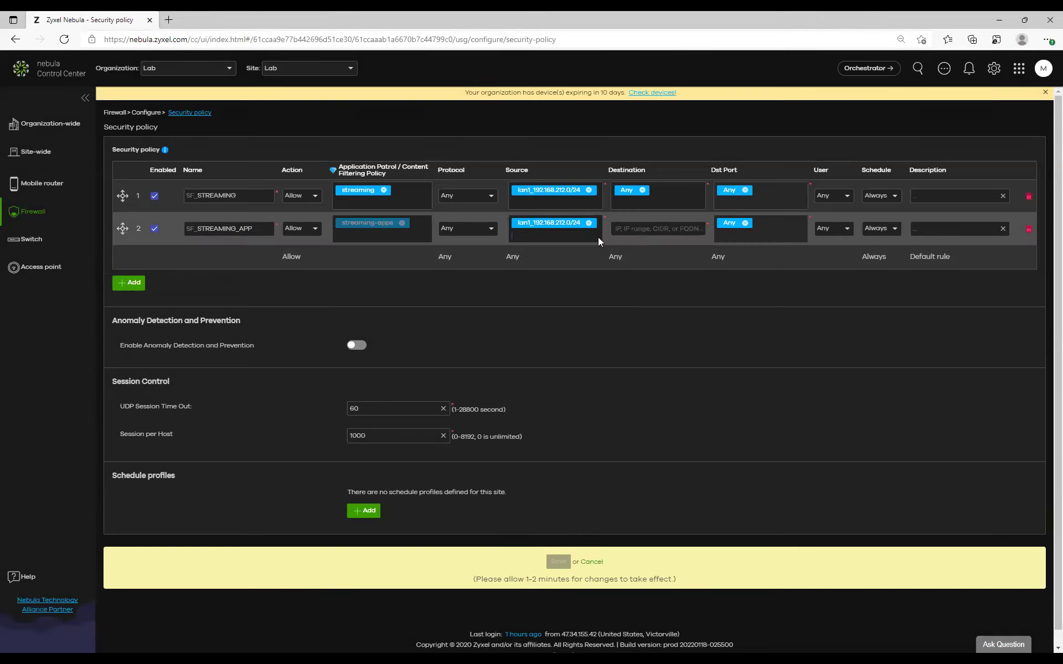
click(651, 232)
click(635, 243)
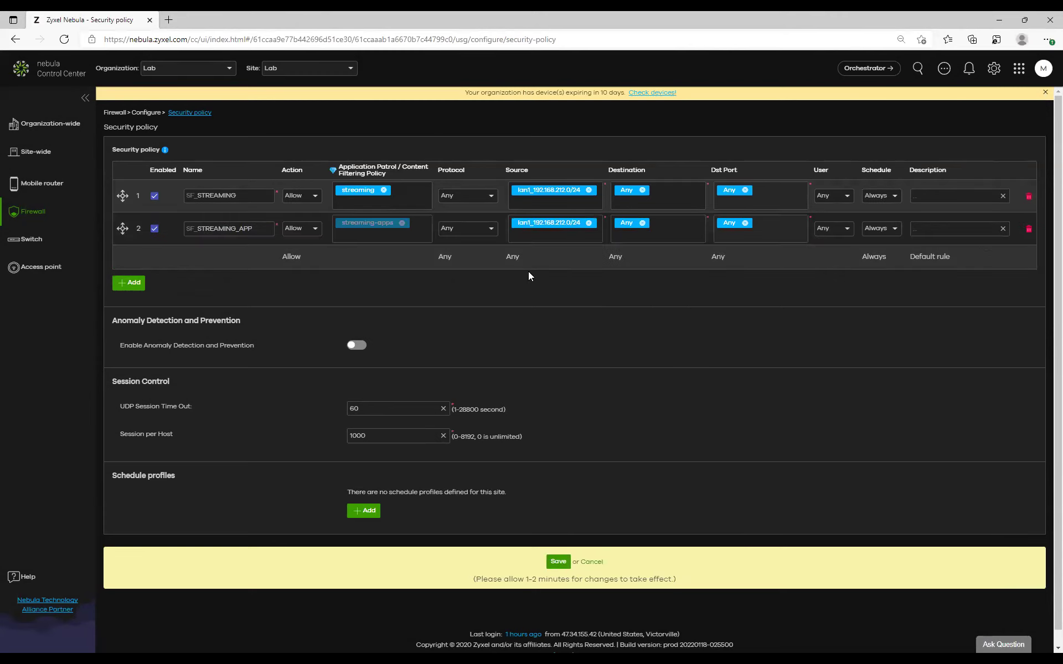
click(558, 562)
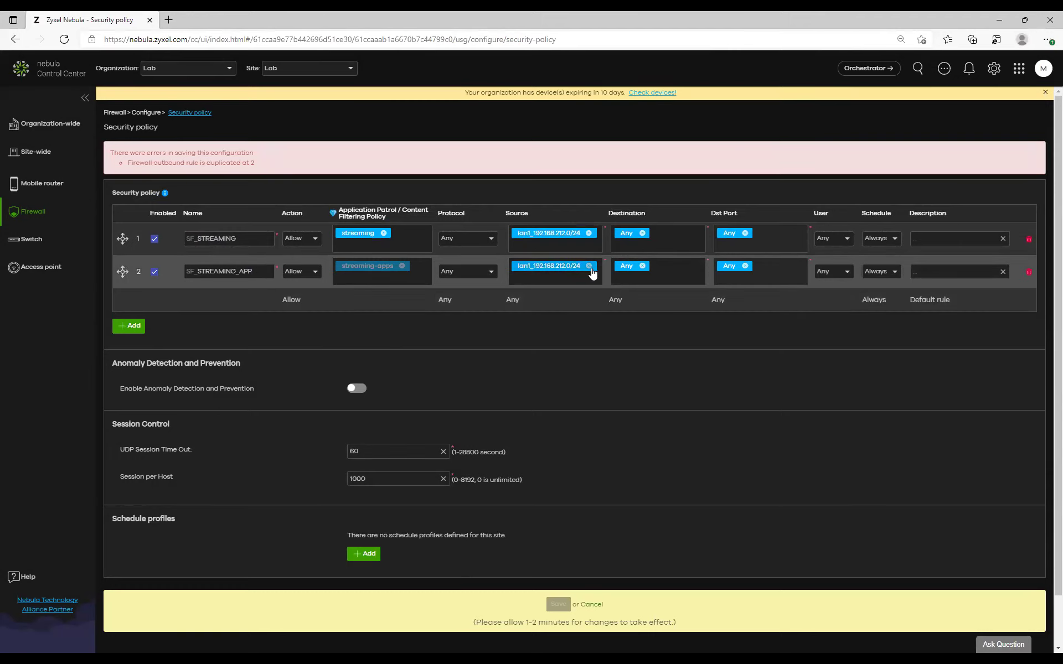
- Delete the second security policy rule, STREAMING_APP
click(1028, 272)
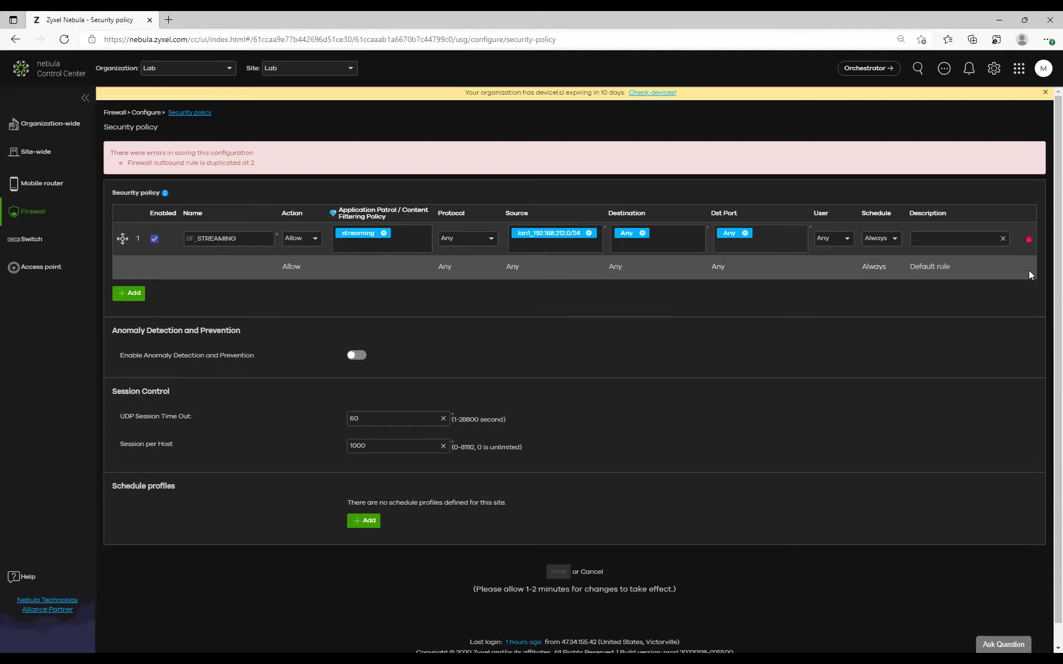
- Try to add the streaming-apps application profile to the STREAMING rule
click(353, 245)
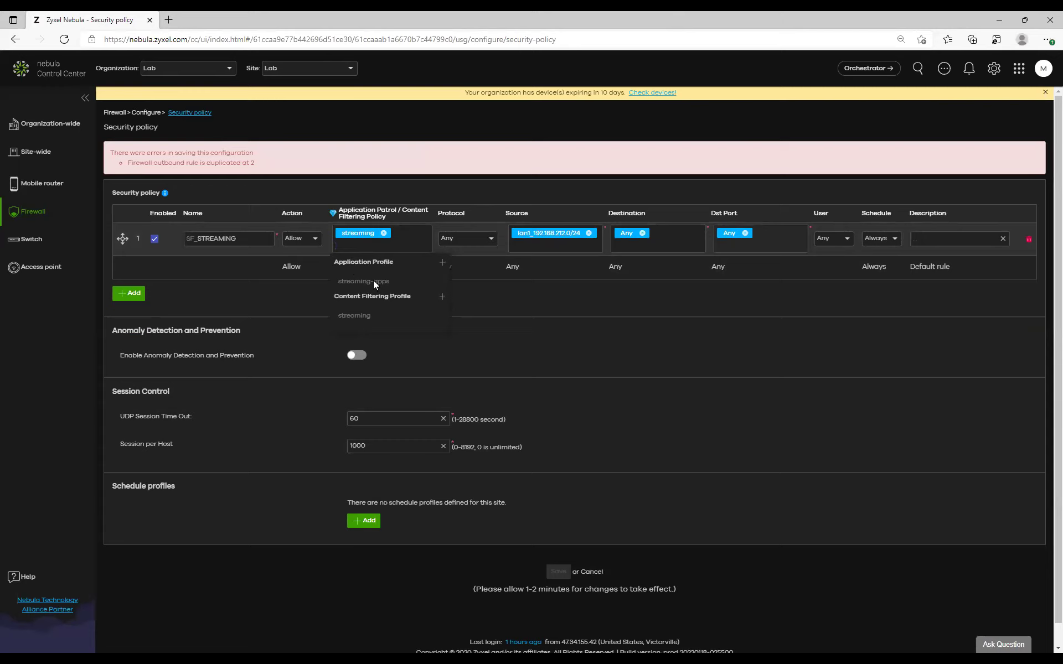
click(443, 266)
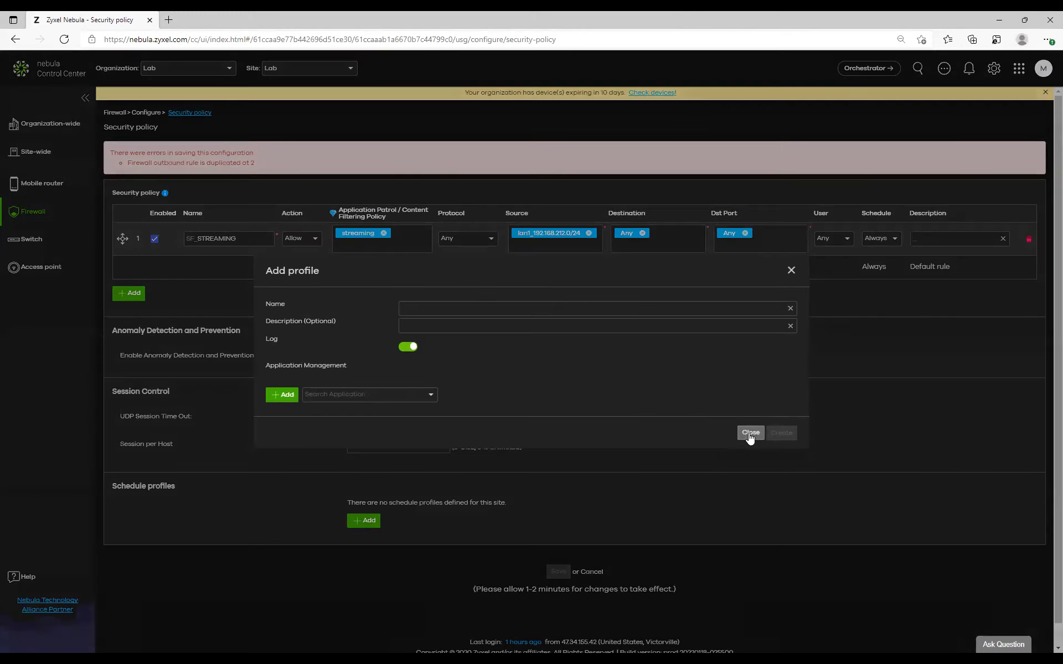
click(791, 270)
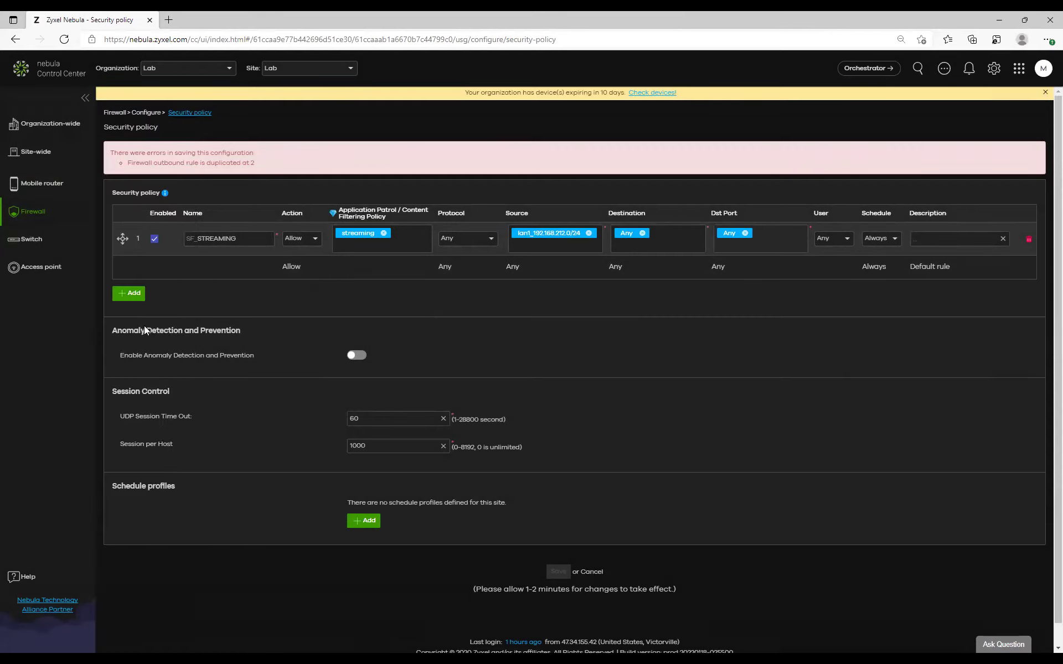
click(618, 397)
click(371, 246)
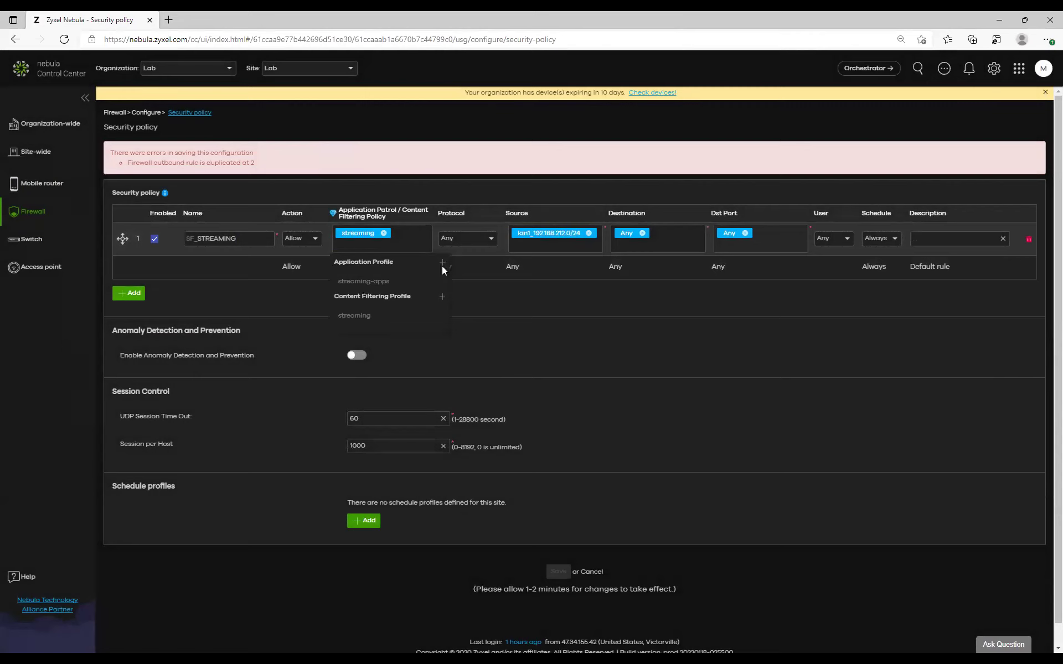
click(557, 305)
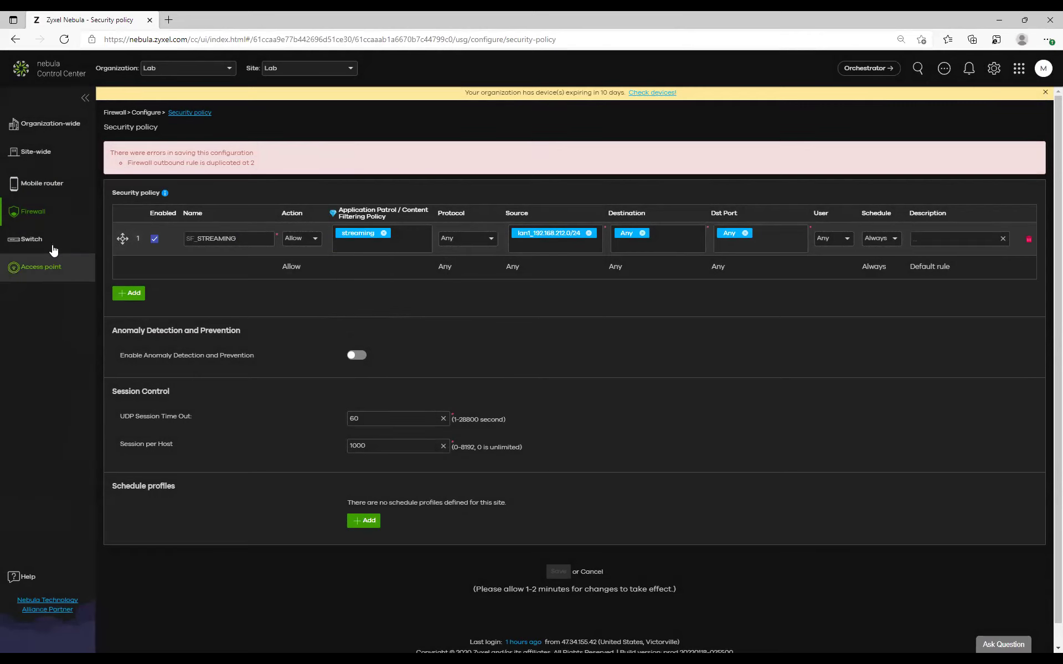
- Reload the Security policy page by visiting the Site-to-Site VPN page and returning, dismissing the WAN configuration warnings
mouse_move(43, 205)
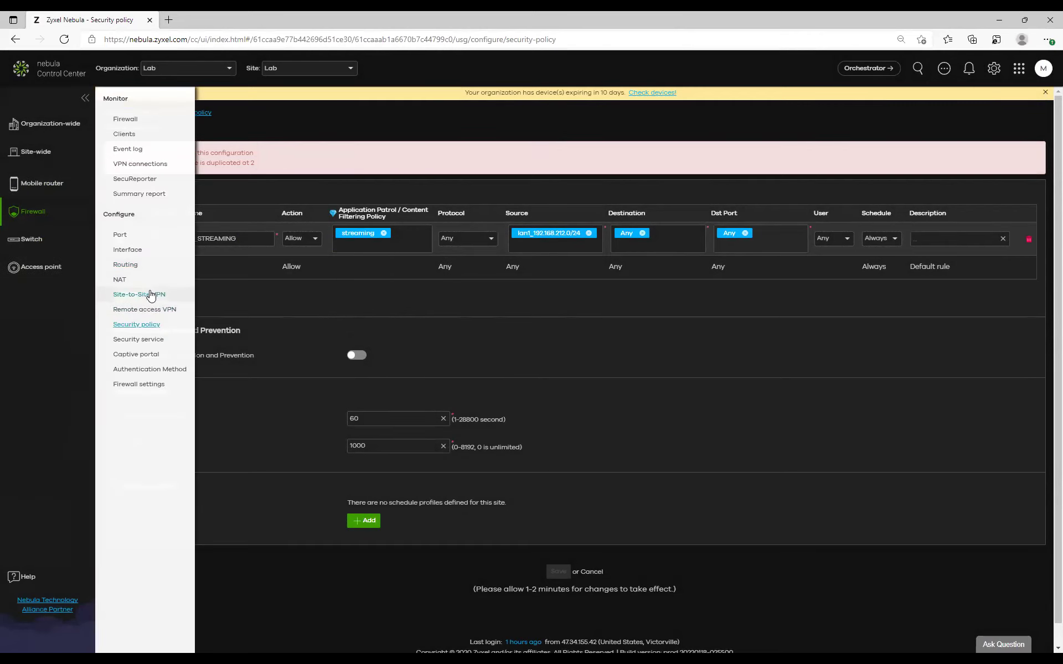
click(146, 296)
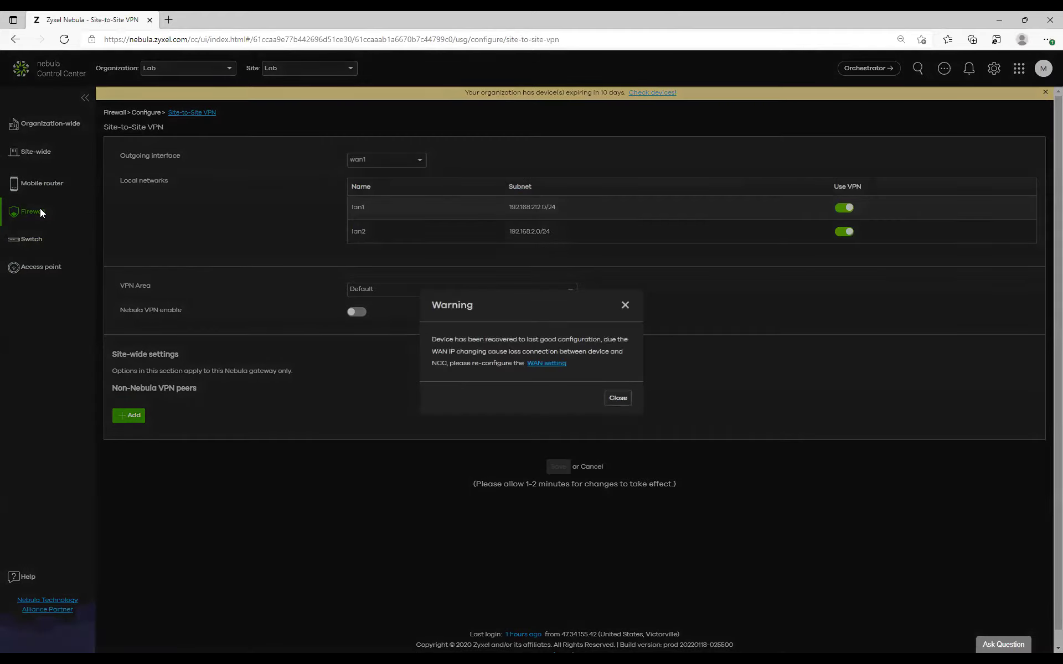
click(621, 308)
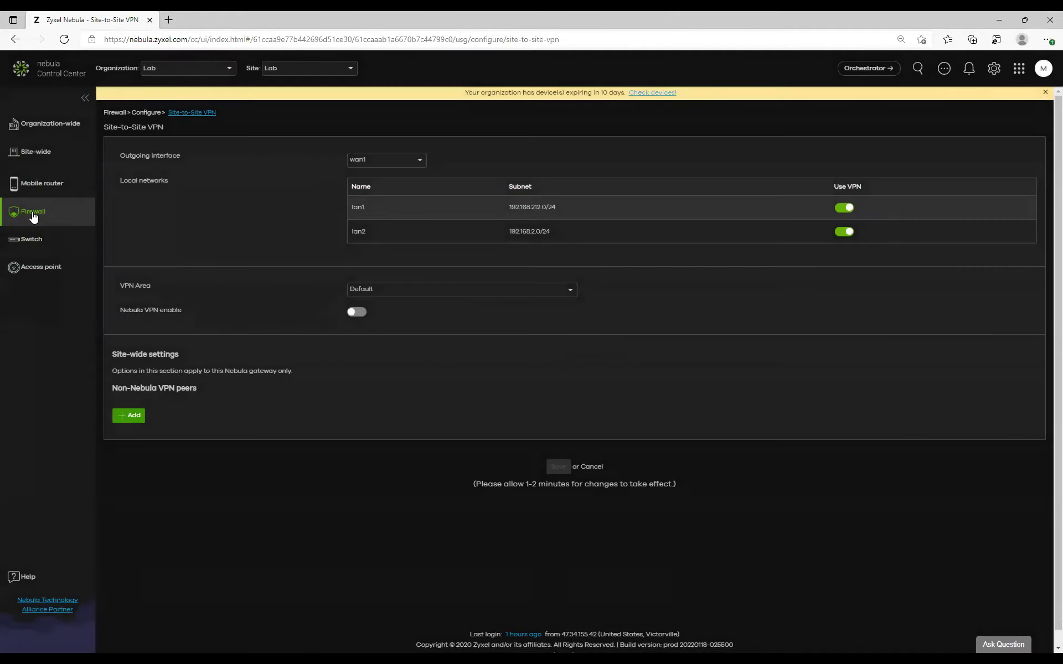
mouse_move(33, 217)
click(143, 325)
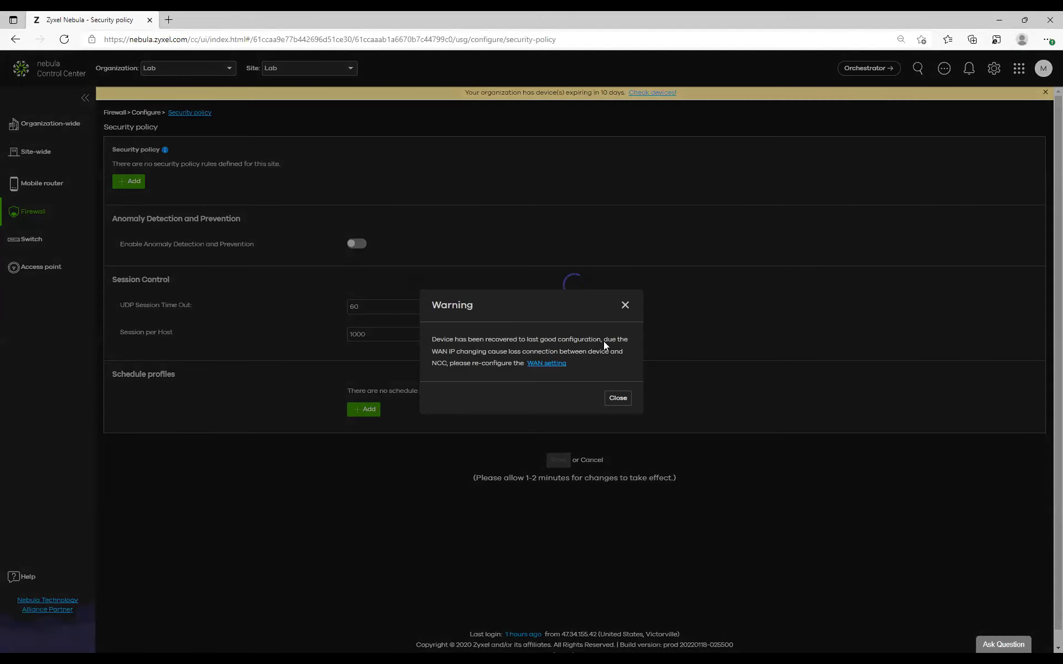
click(625, 305)
- Assign the streaming-apps application profile to the STREAMING rule alongside its streaming profile and save the security policy
click(360, 204)
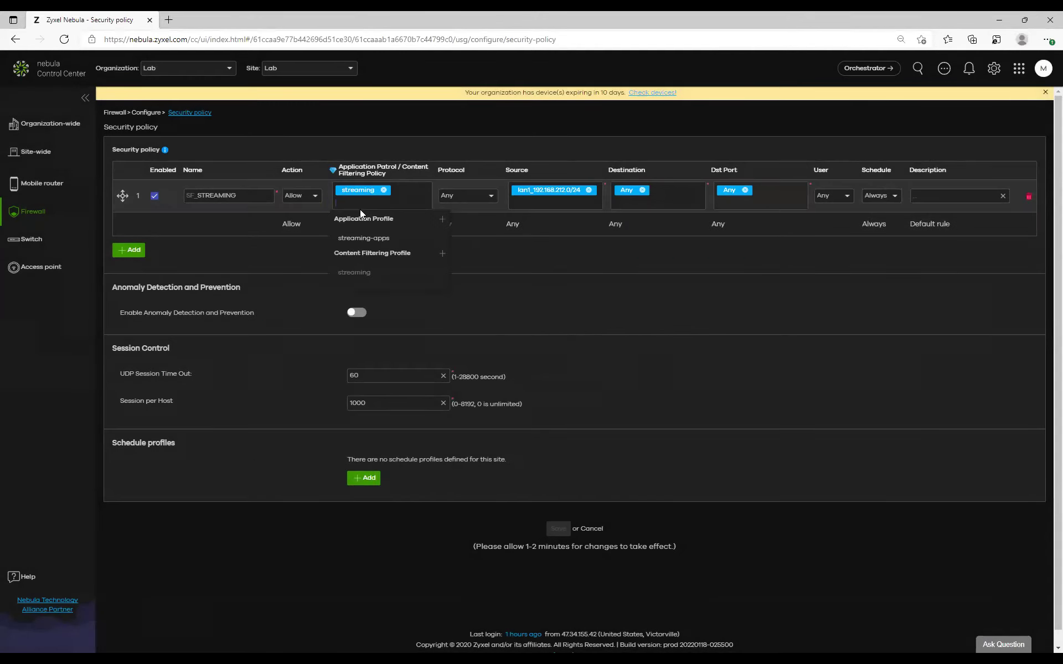
click(363, 239)
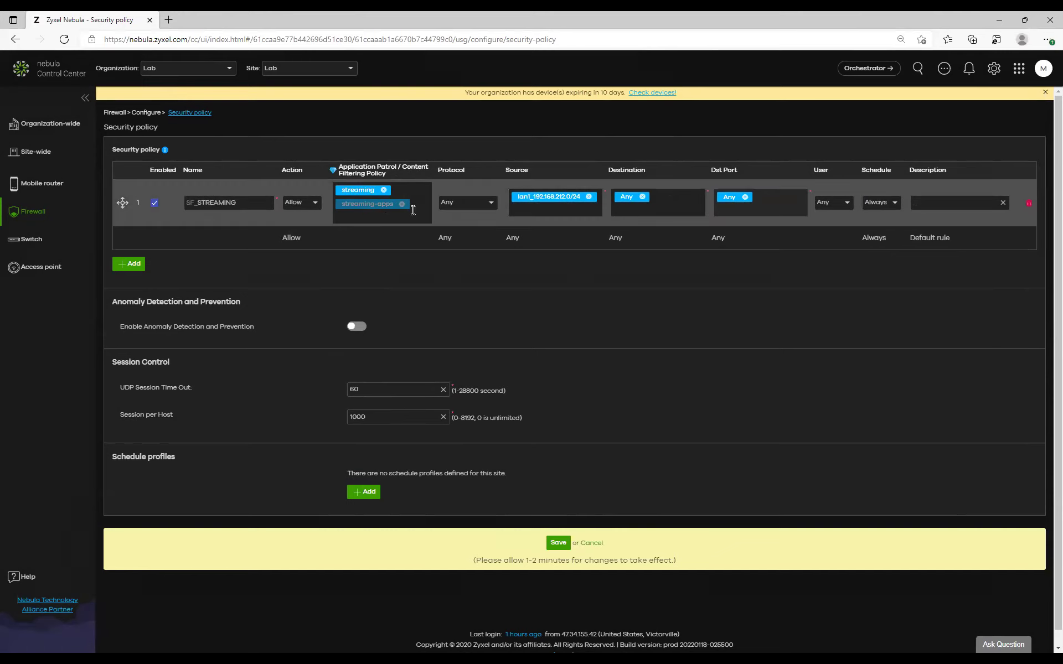
click(556, 543)
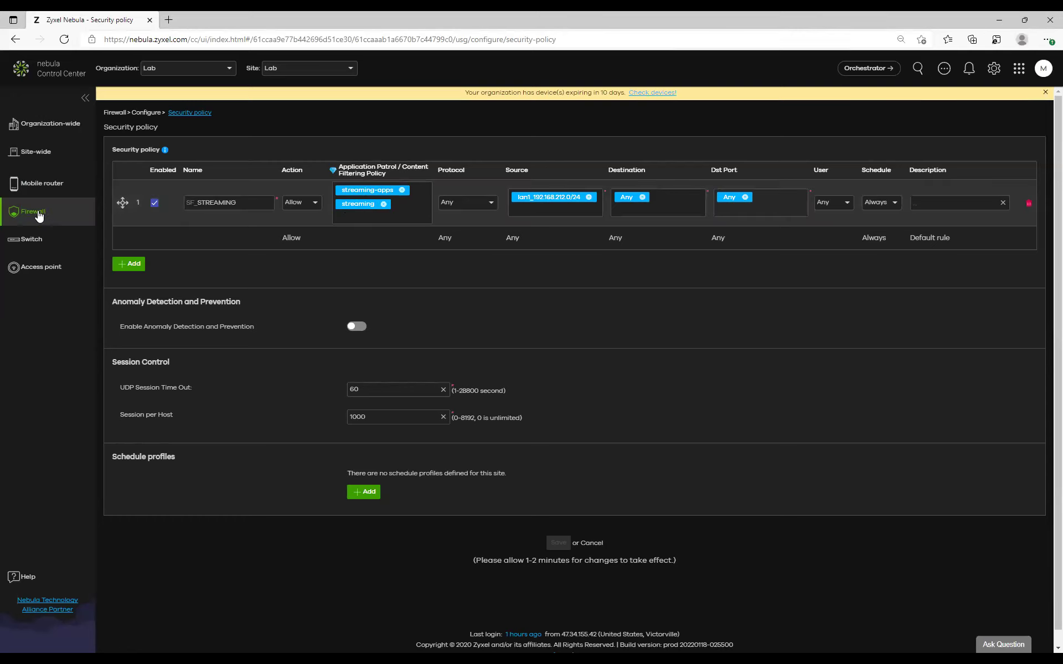
- Go to the firewall's Security service page and dismiss the WAN configuration warning
mouse_move(38, 216)
click(139, 342)
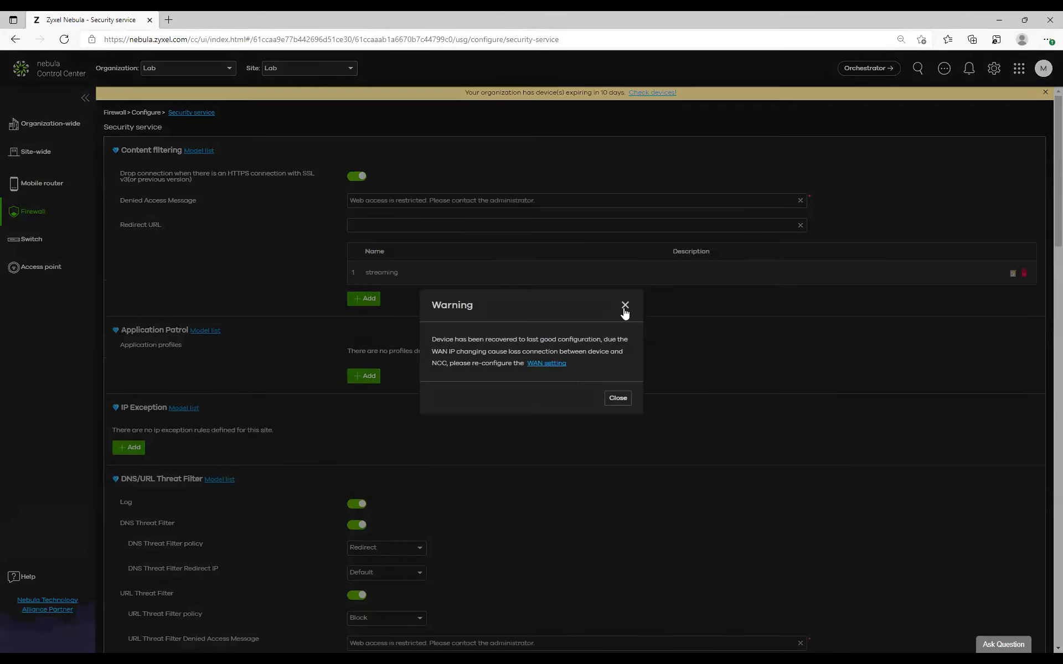
click(625, 306)
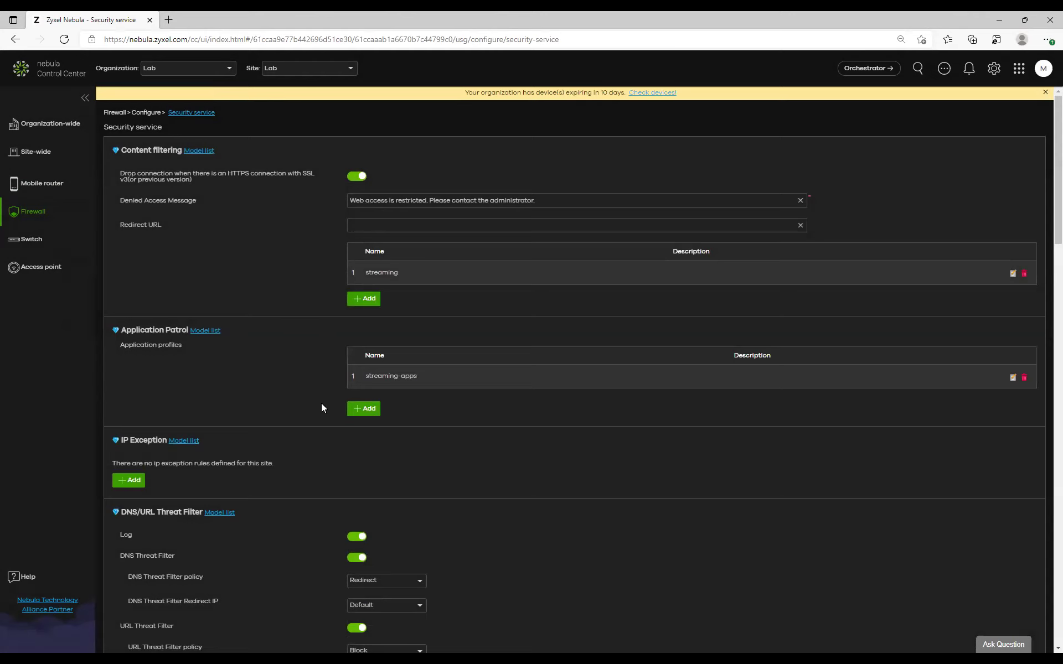
- Add an IP exception rule with source IP 192.168.212.50 and destination IP 4.2.2.2
scroll(223, 391, down, 2)
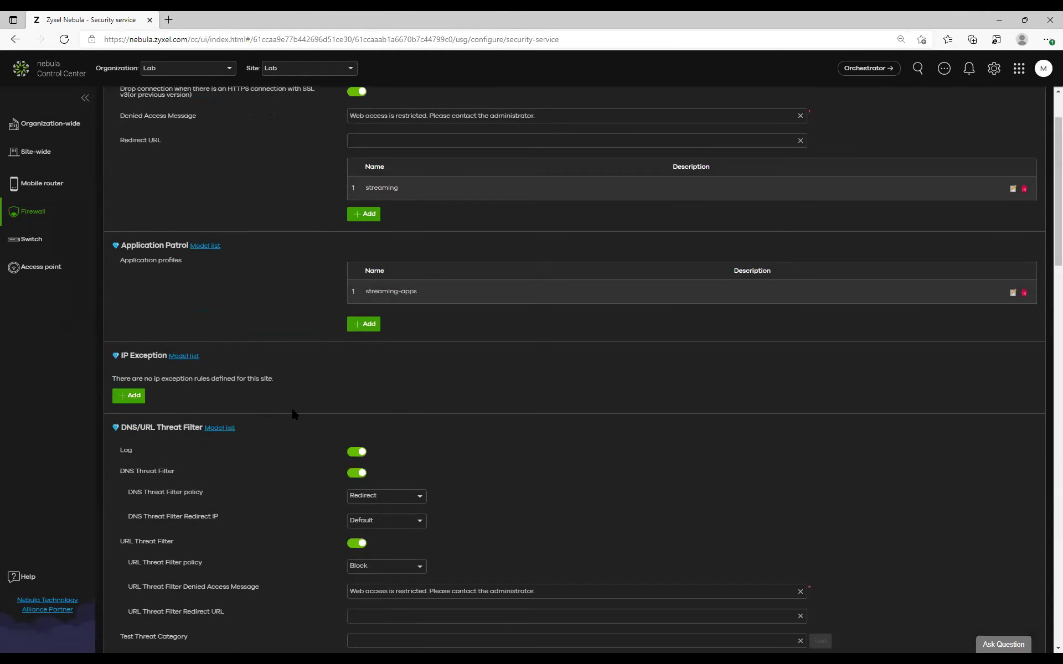
scroll(296, 331, up, 2)
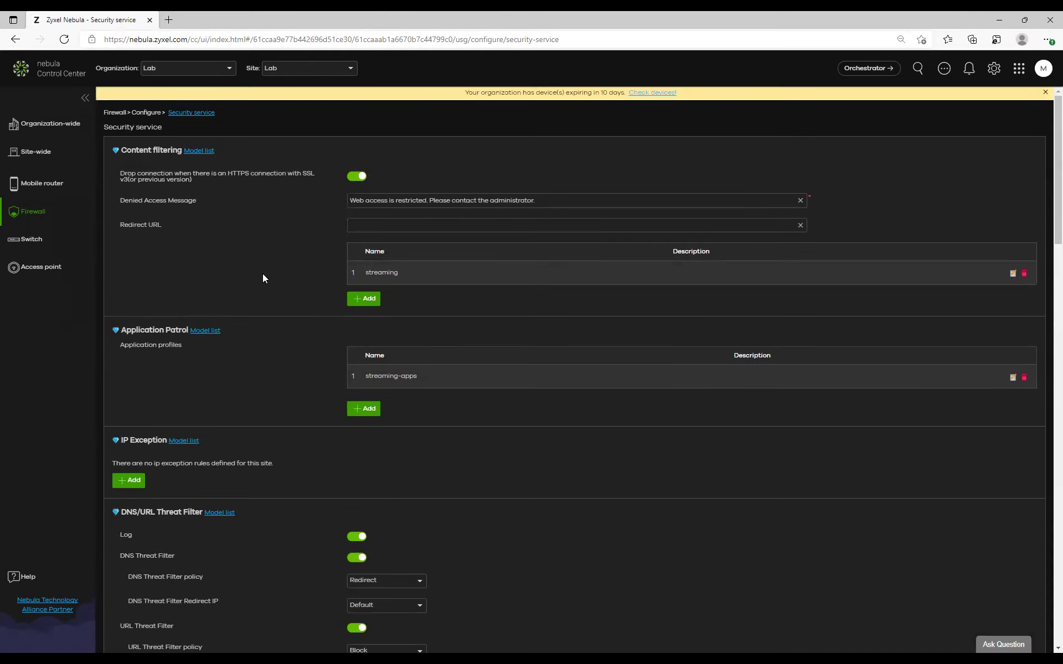
scroll(263, 278, down, 4)
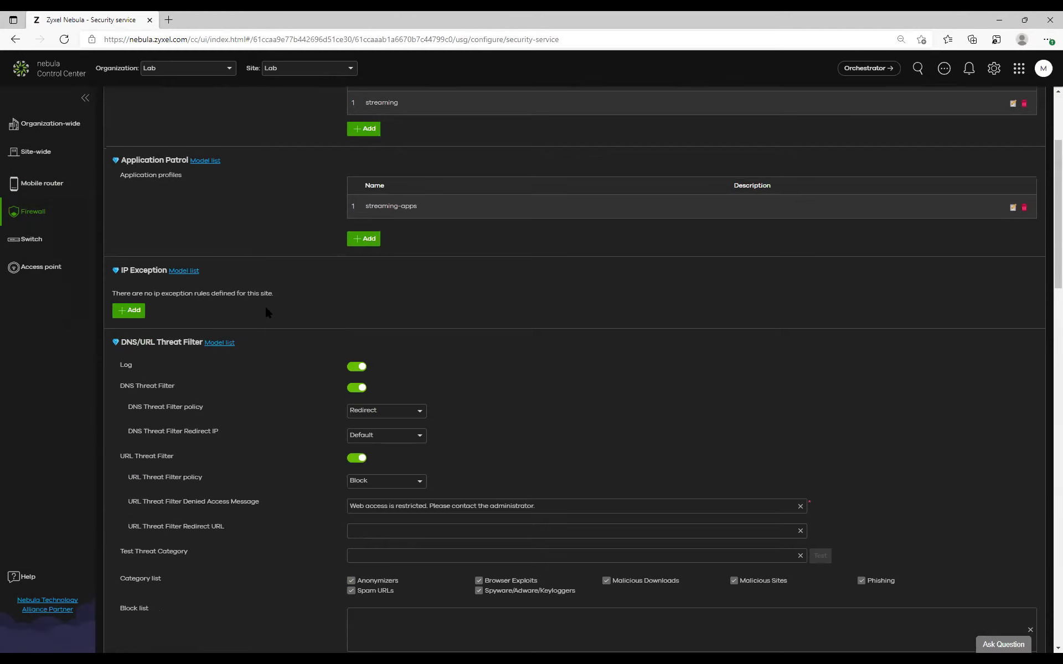
scroll(308, 201, up, 2)
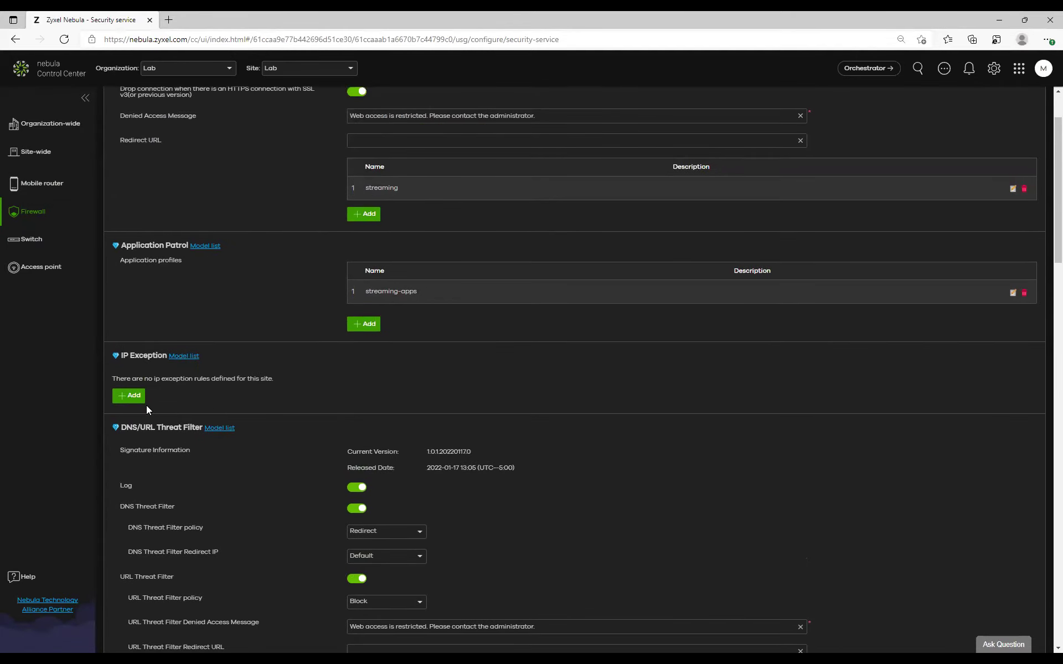
click(136, 395)
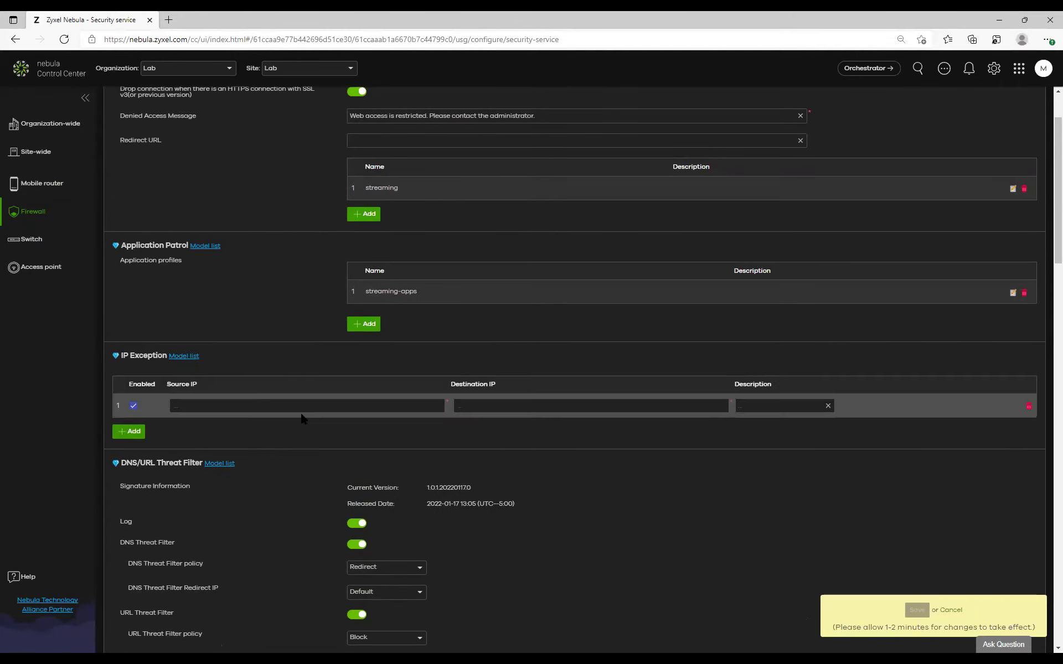
click(220, 406)
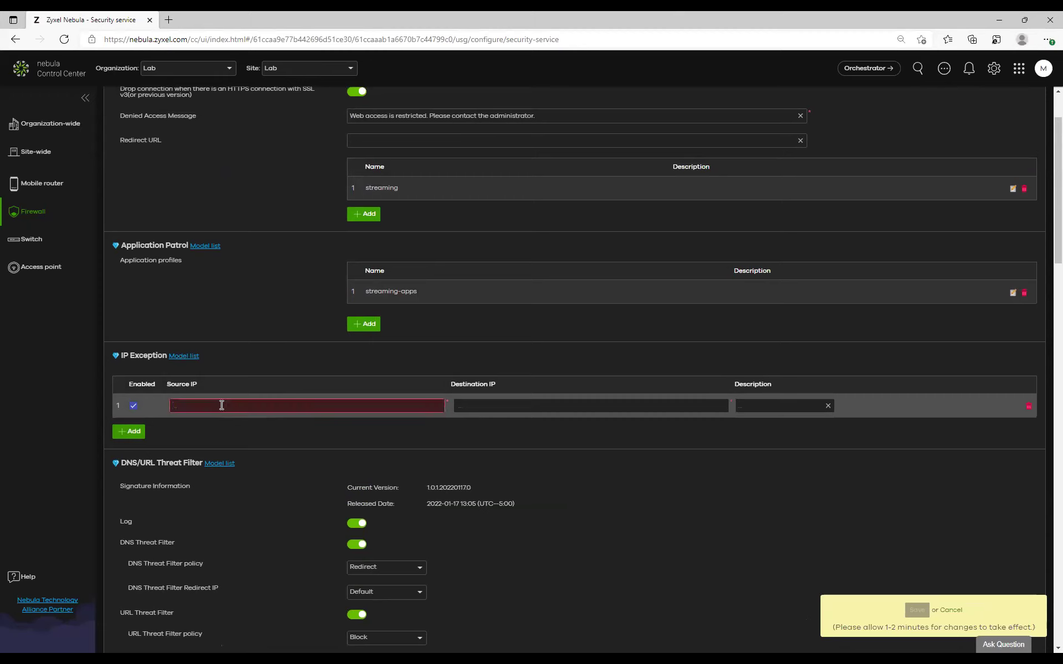
text(192.168.21)
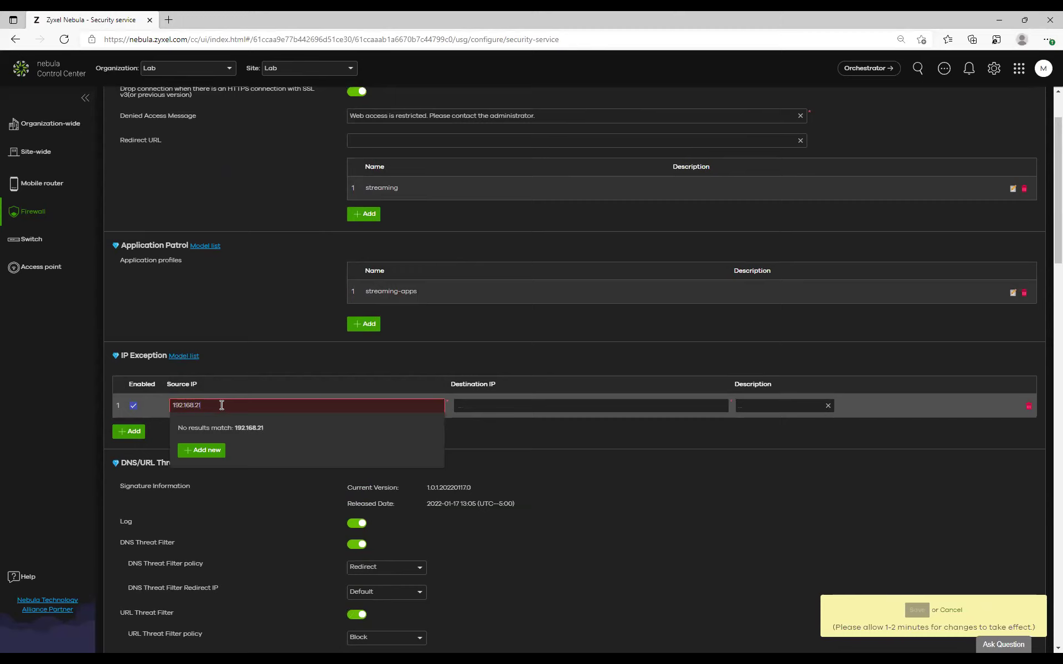
text(2.50)
click(203, 450)
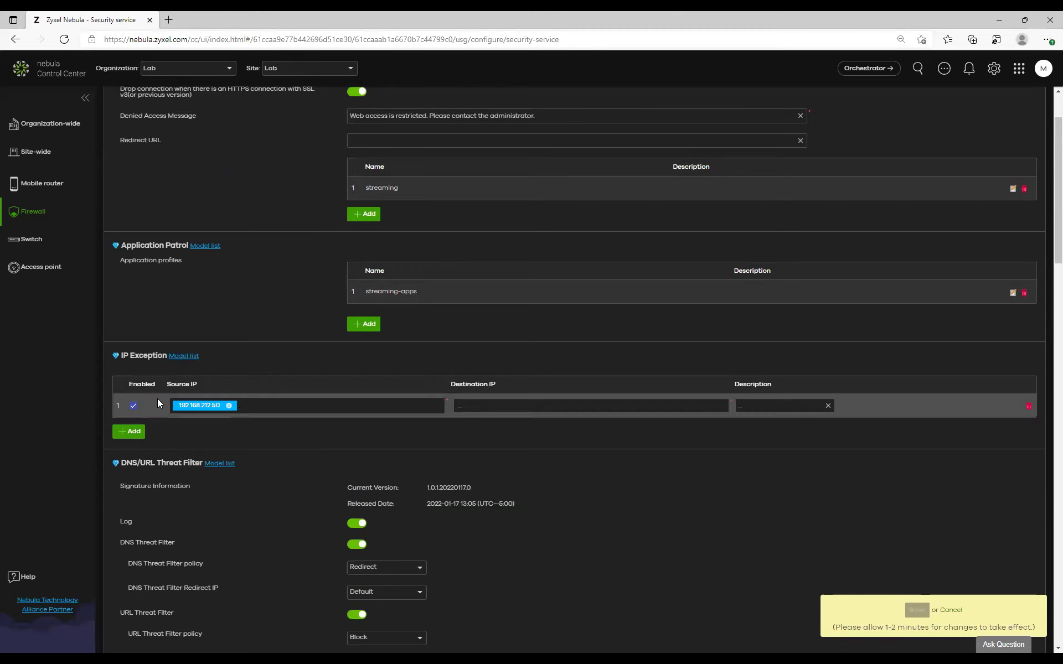
click(489, 407)
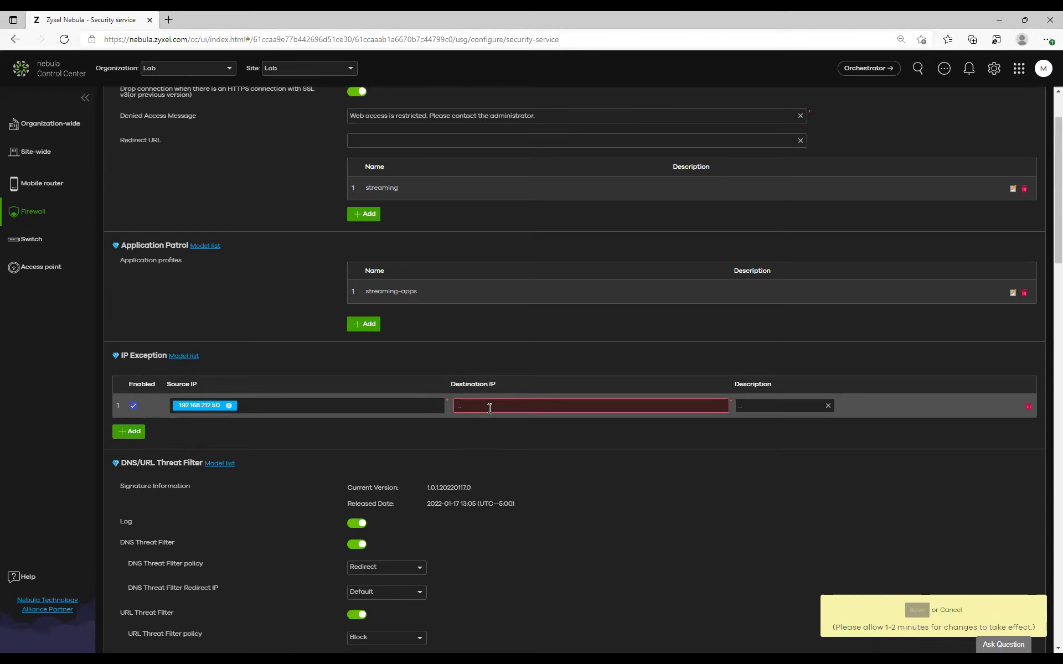
text(4.2.2.2)
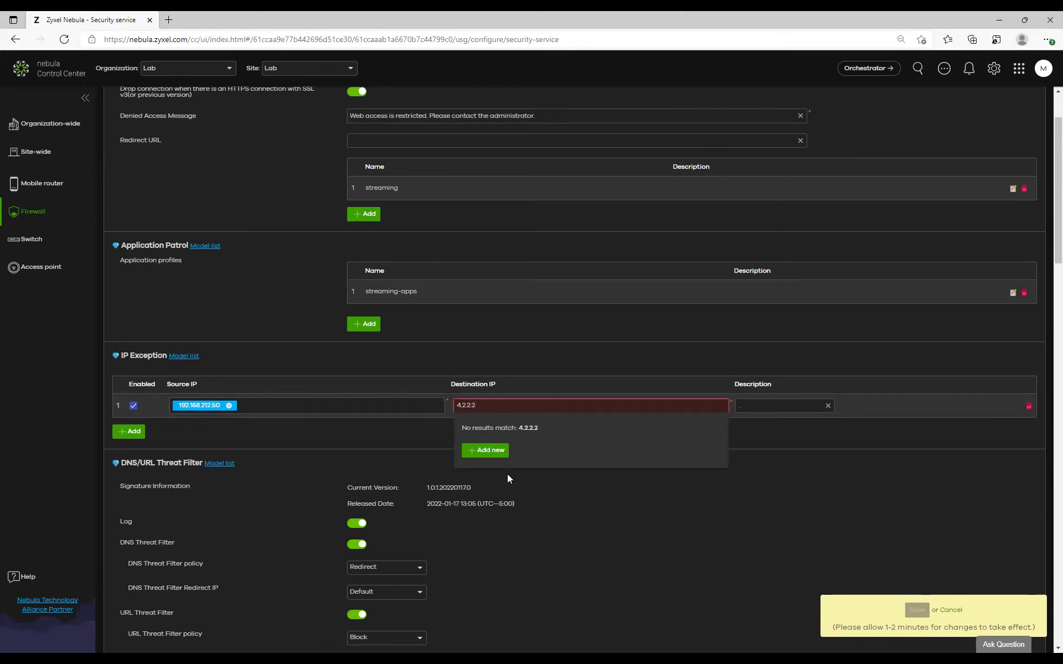
click(492, 456)
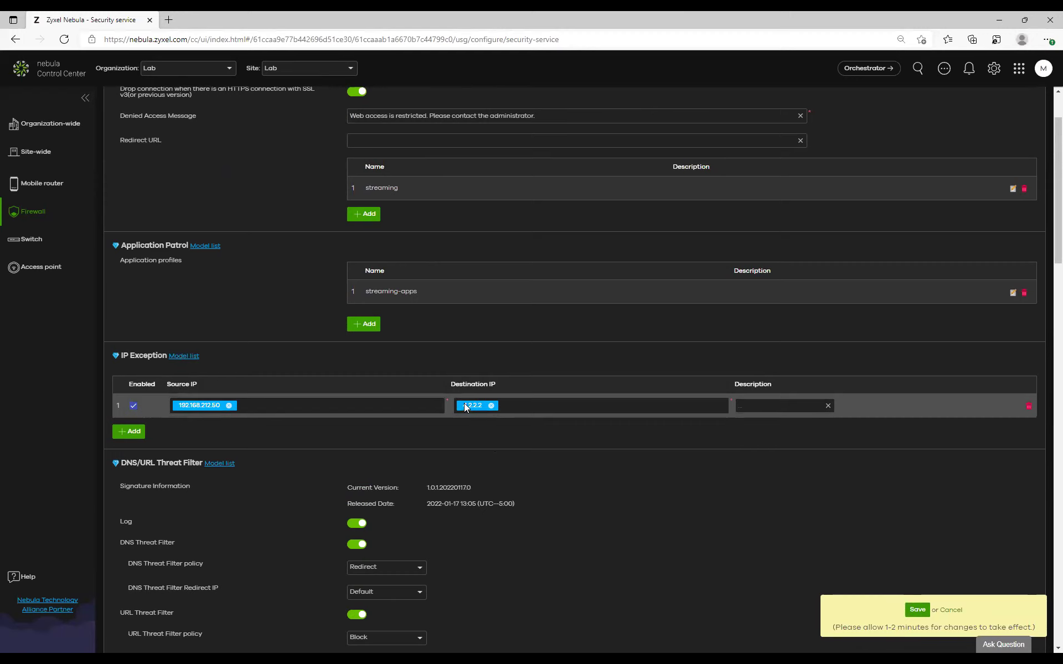
- Delete the unsaved IP exception rule from the Security service page
scroll(217, 150, up, 2)
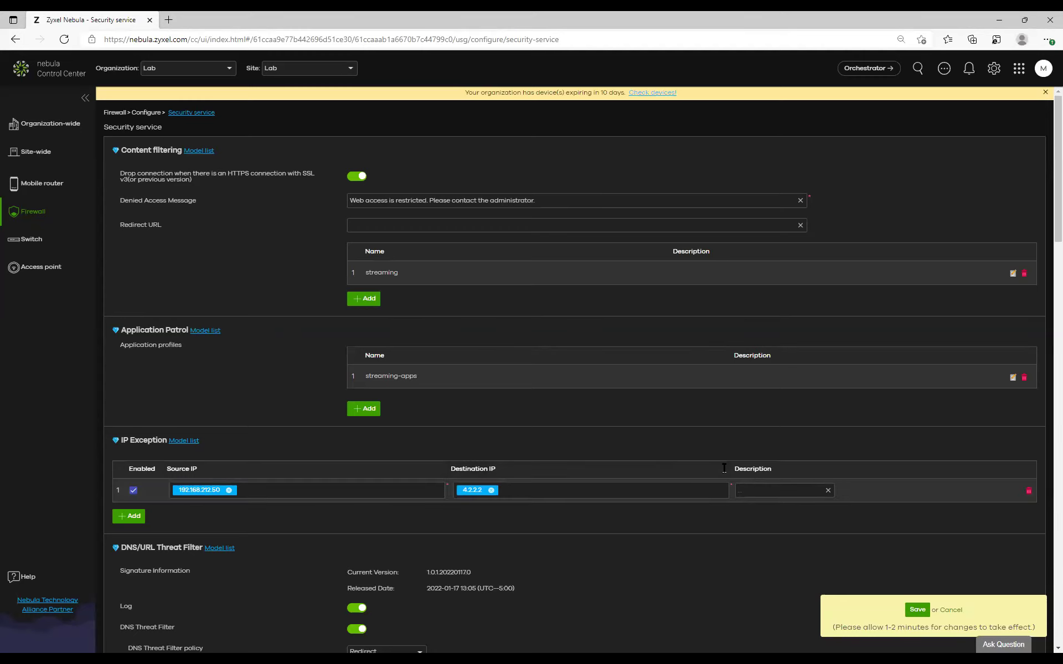
click(1028, 492)
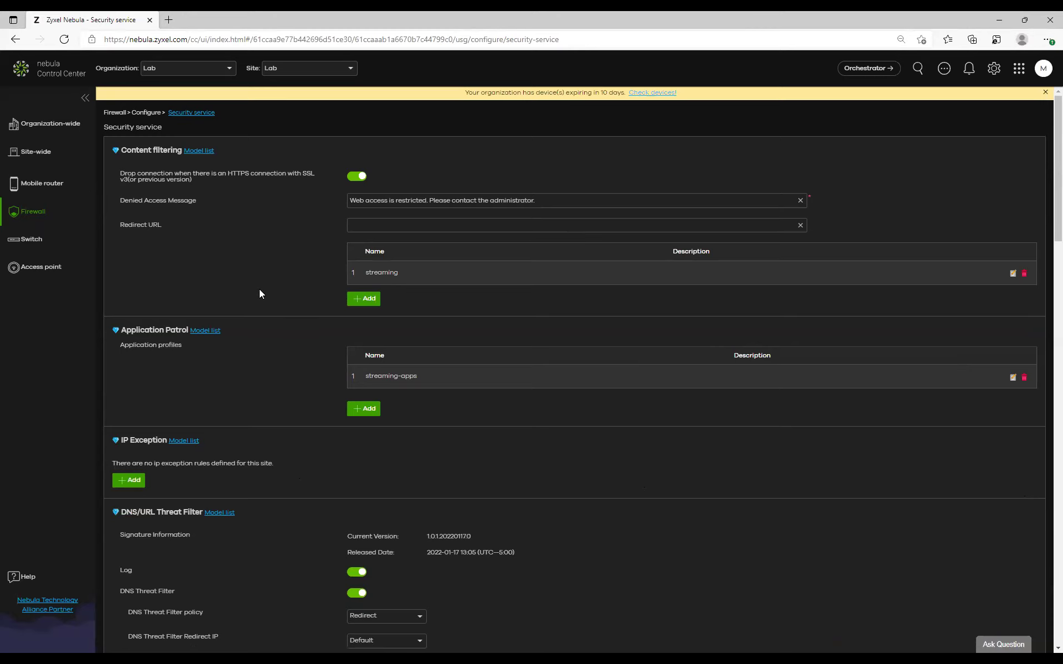
- Check the available DNS Threat Filter policy options and keep the policy on Redirect
scroll(260, 290, down, 5)
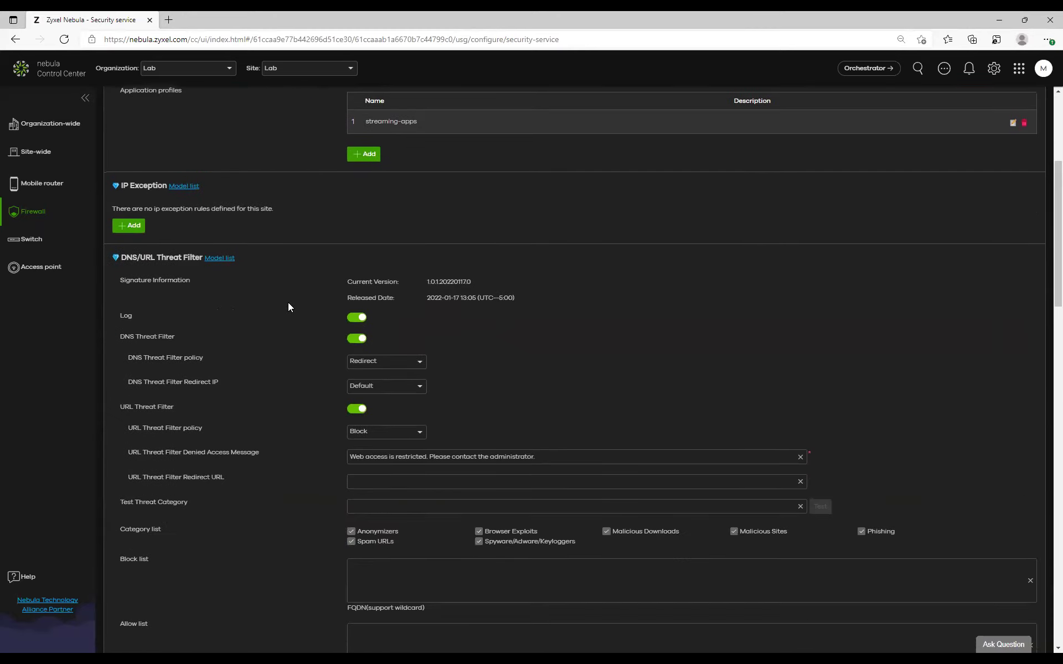
scroll(277, 310, down, 2)
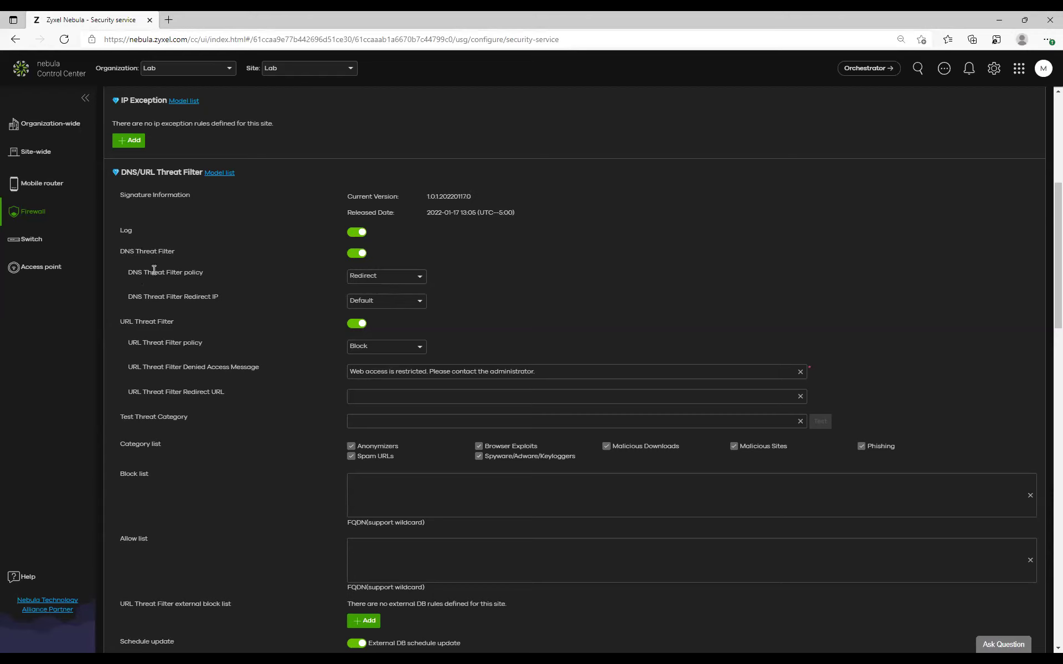
click(419, 279)
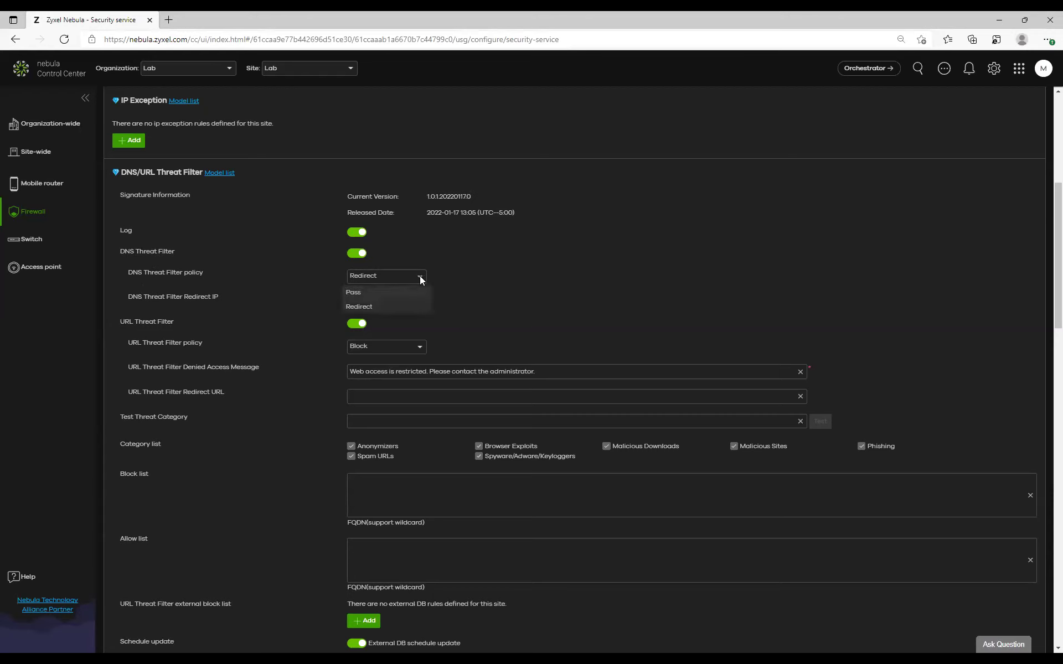
click(368, 307)
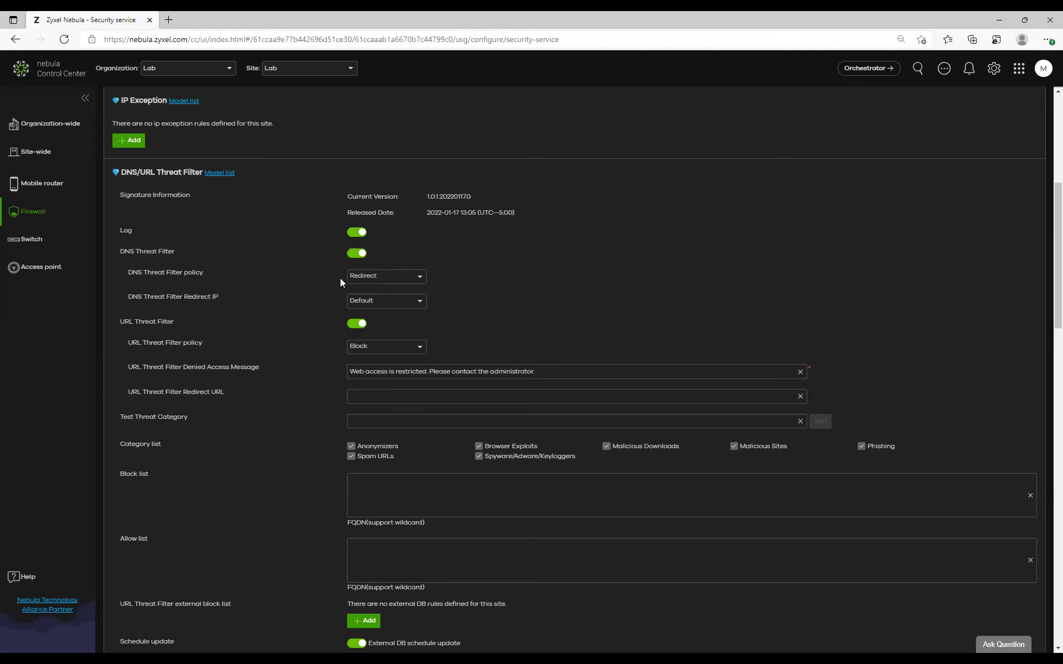
click(410, 276)
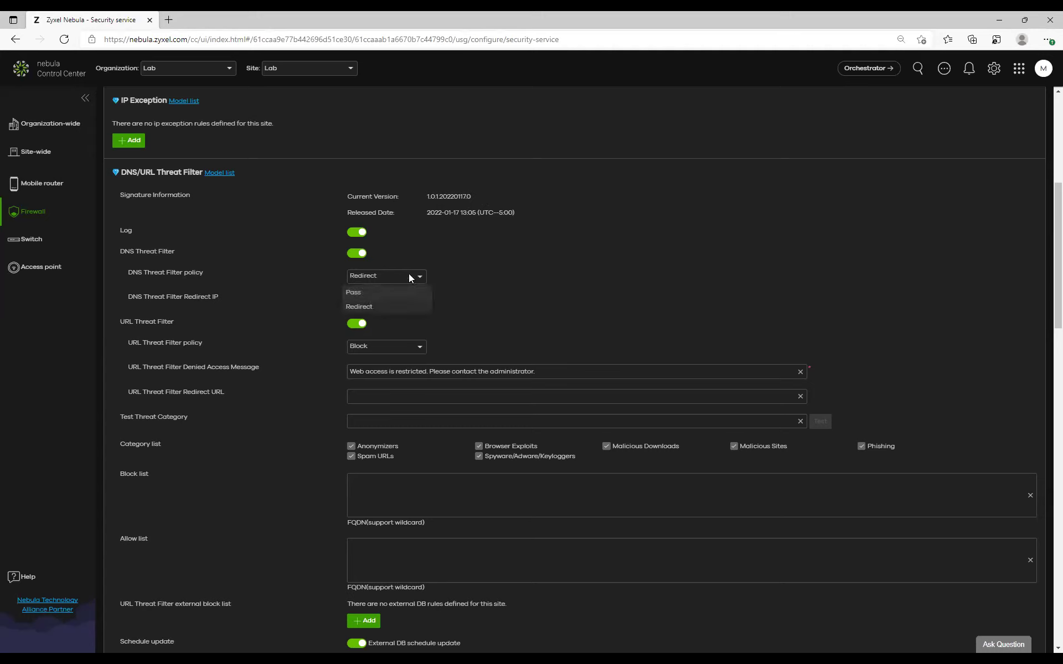
click(449, 265)
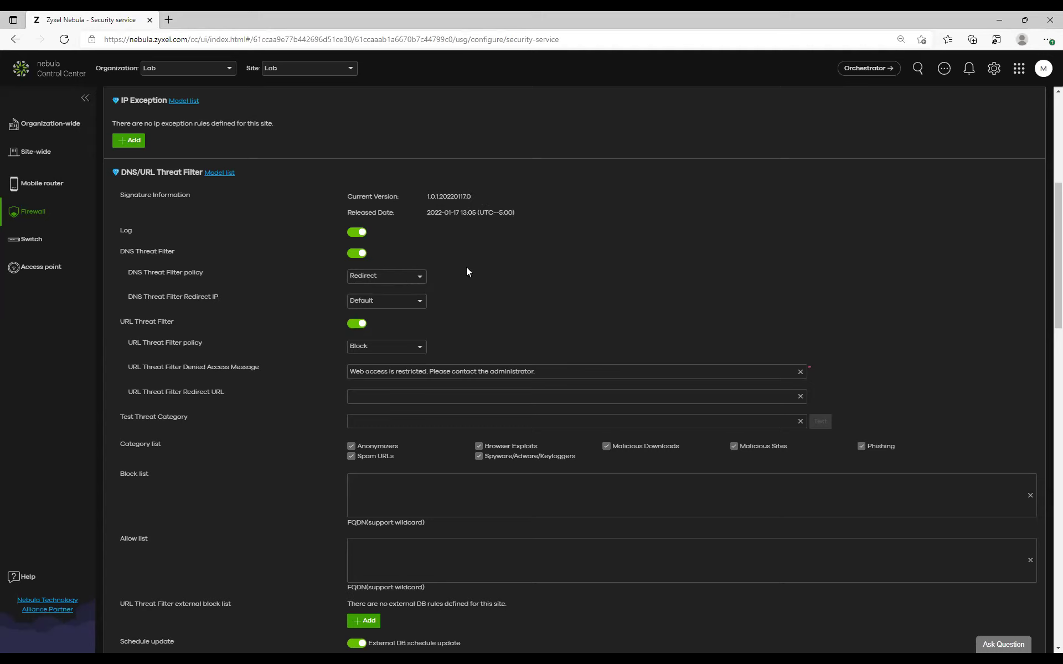
- Set the DNS Threat Filter Redirect IP option to Custom
click(422, 302)
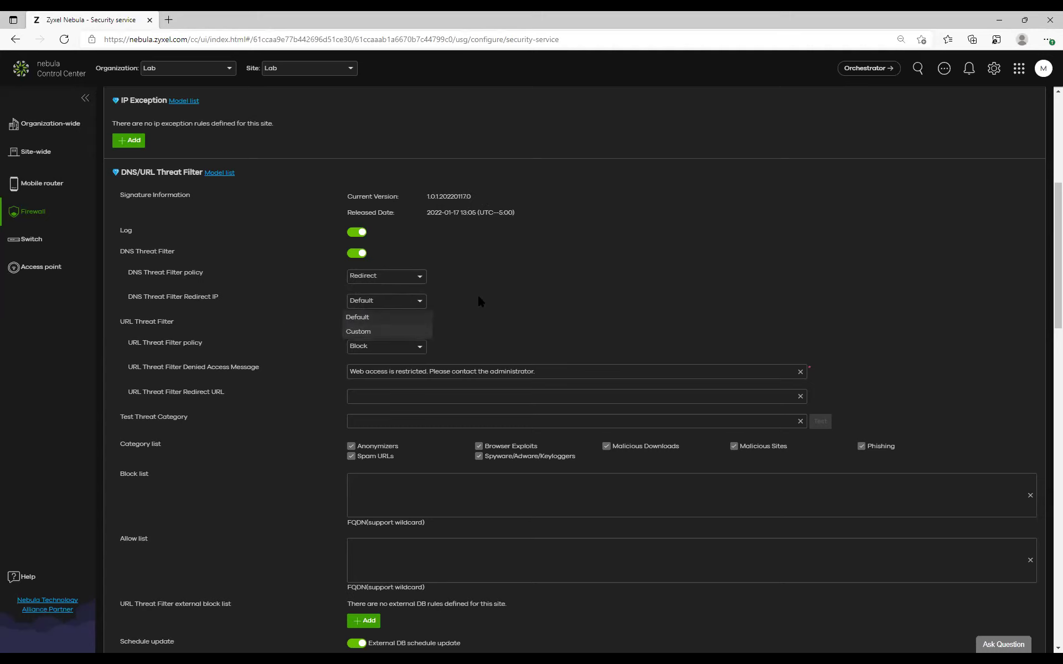
click(421, 303)
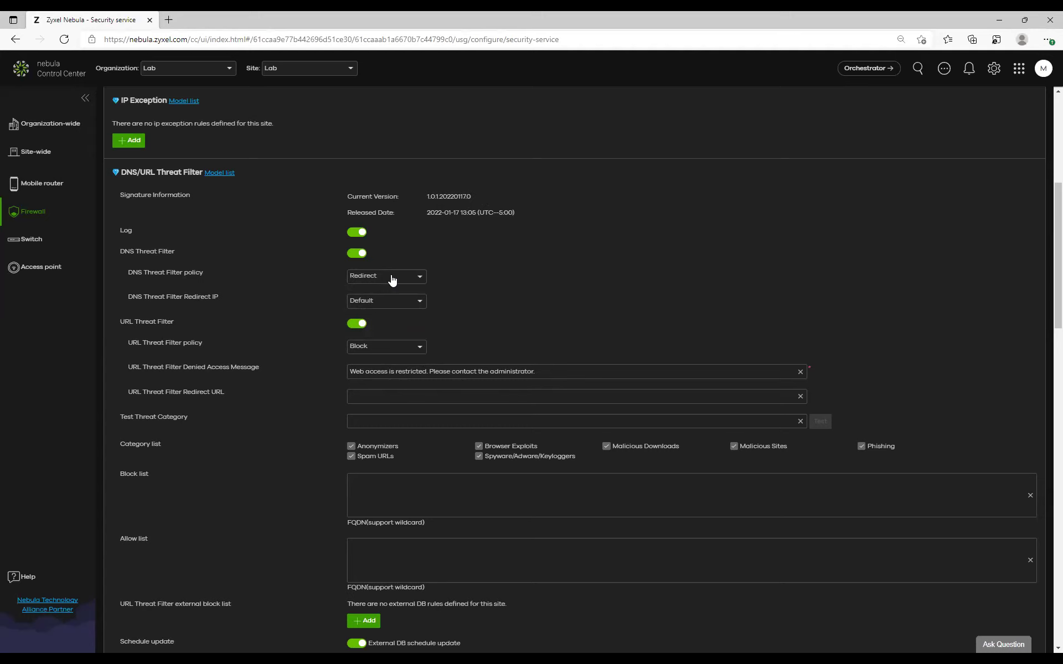
drag(349, 371, 551, 372)
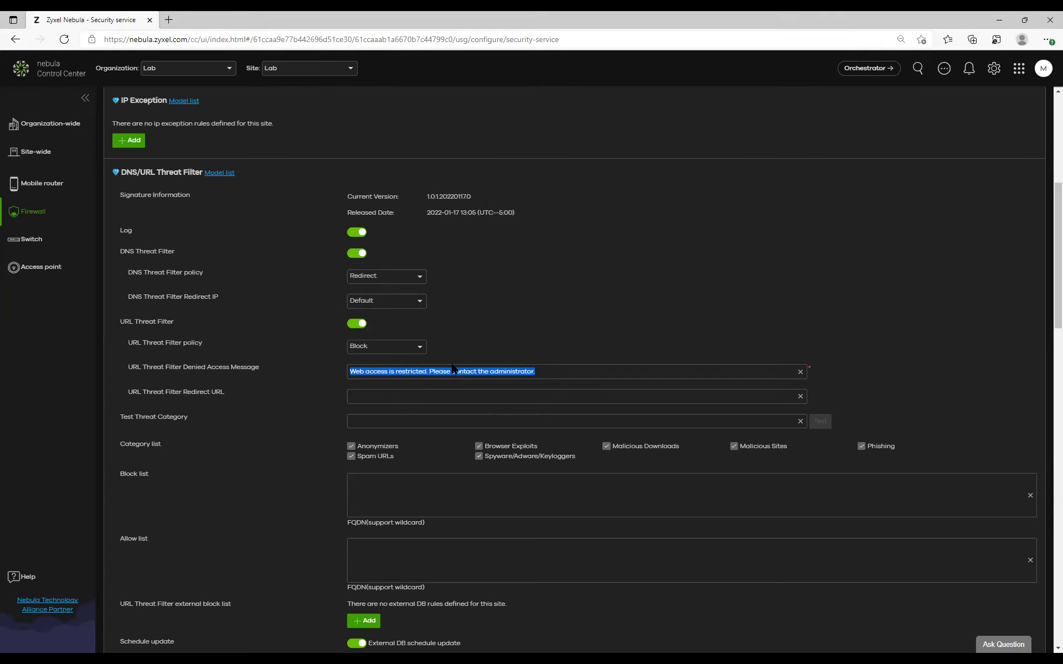
click(420, 300)
click(376, 331)
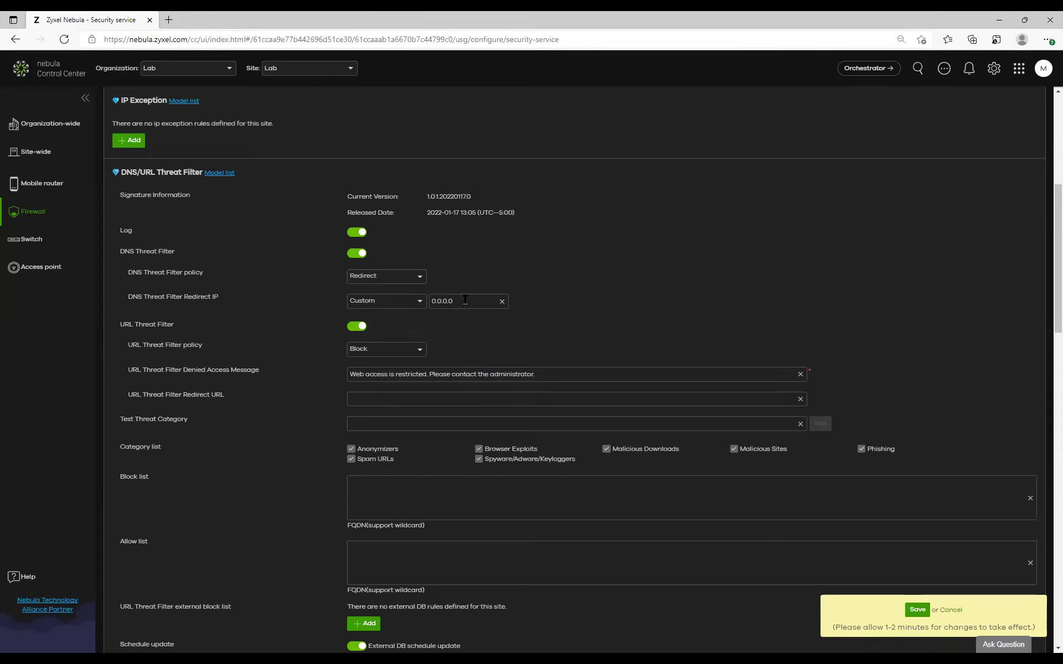
- Examine the DNS/URL Threat Filter settings, including the denied access message, threat categories, block list and allow list
scroll(187, 309, down, 2)
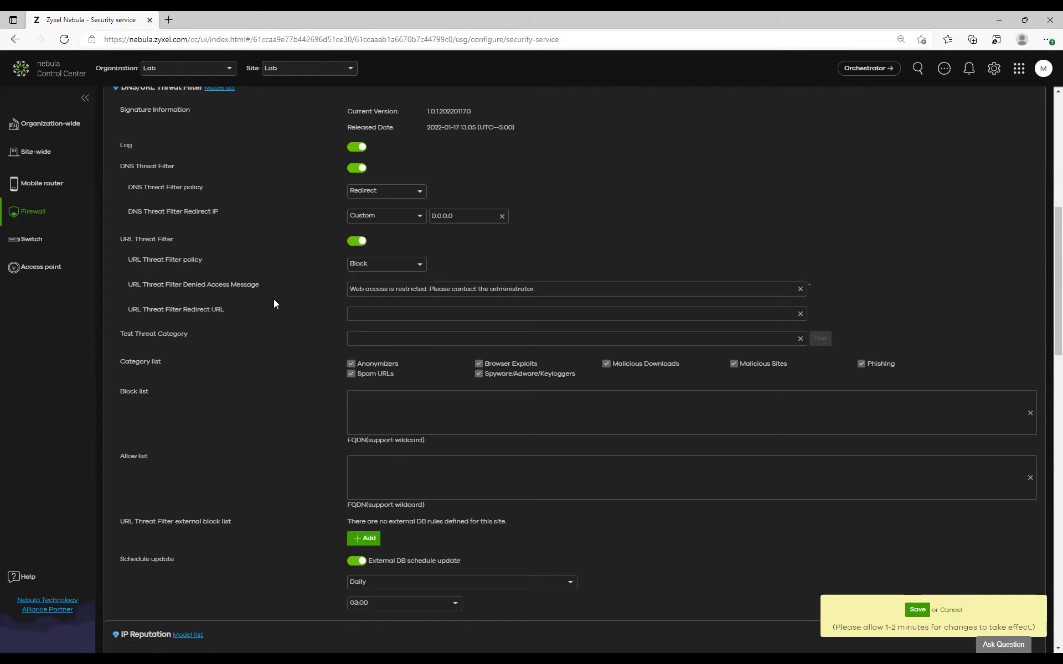
scroll(276, 295, up, 2)
scroll(274, 283, down, 2)
scroll(313, 238, up, 2)
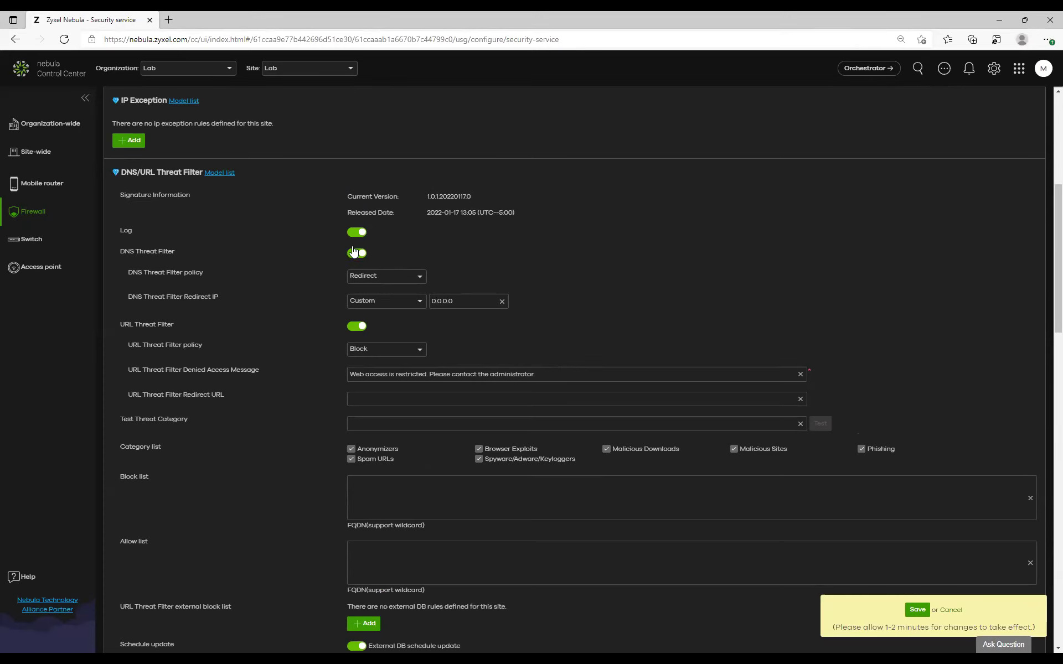
scroll(377, 324, down, 4)
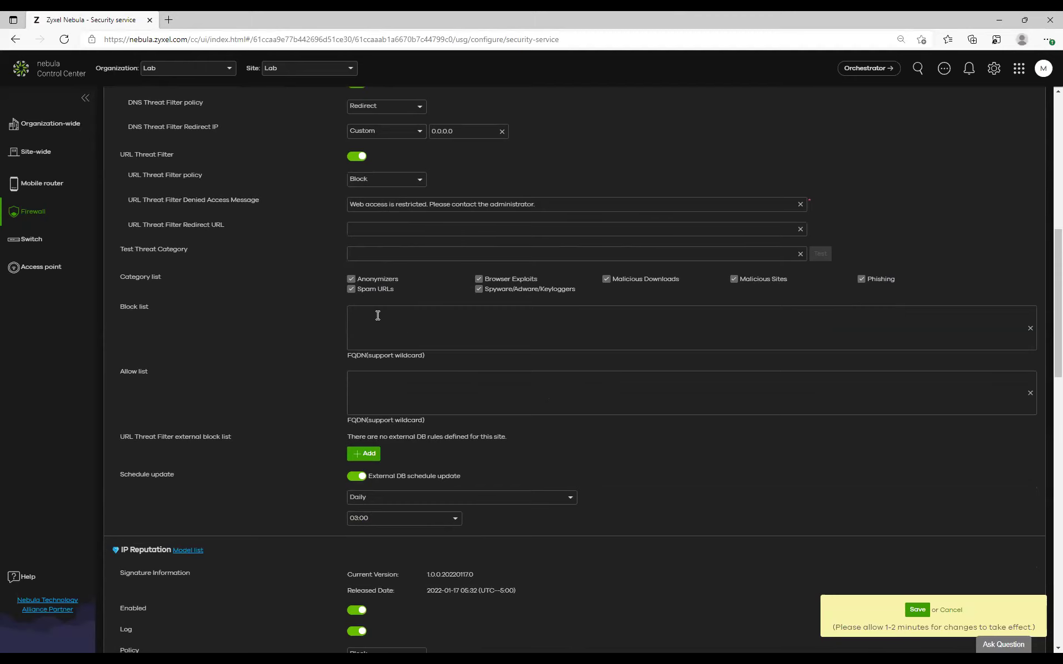
scroll(263, 298, down, 3)
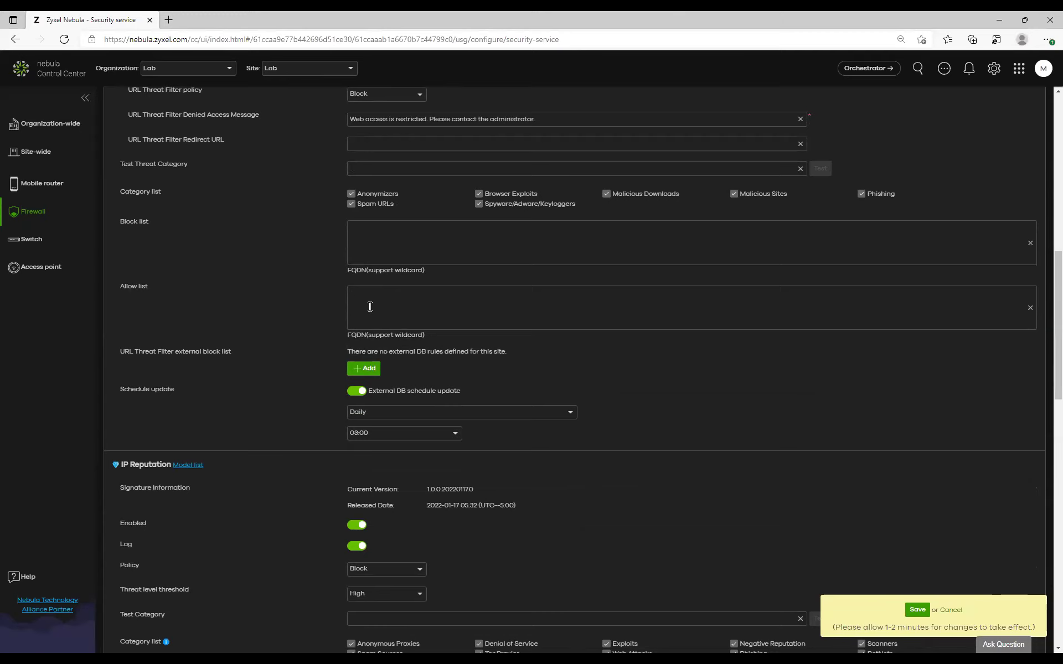
scroll(325, 243, up, 6)
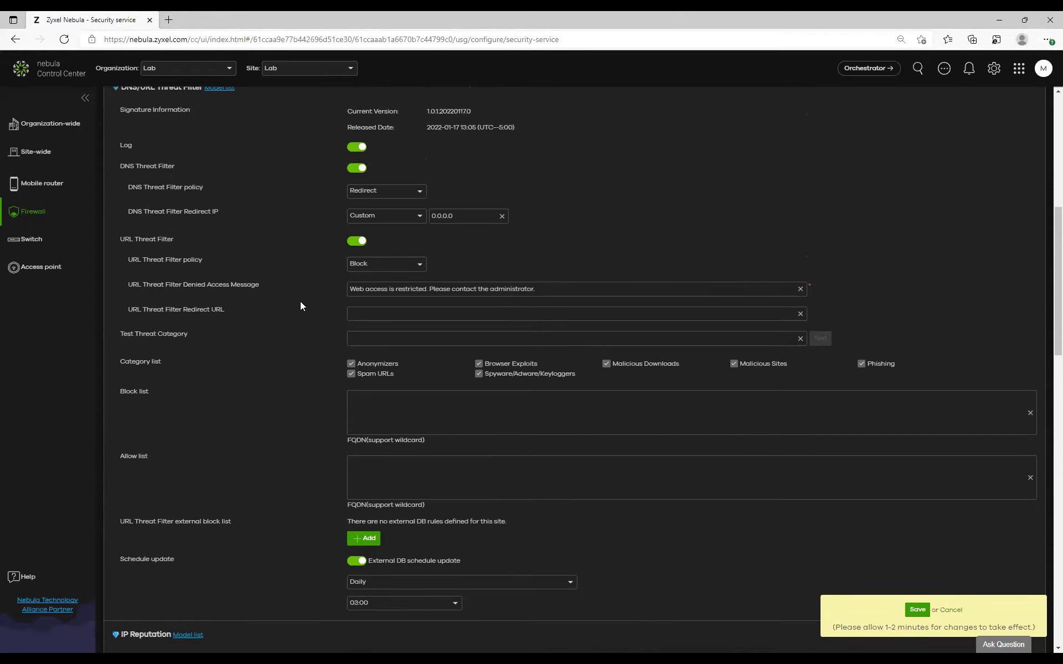
scroll(327, 239, up, 3)
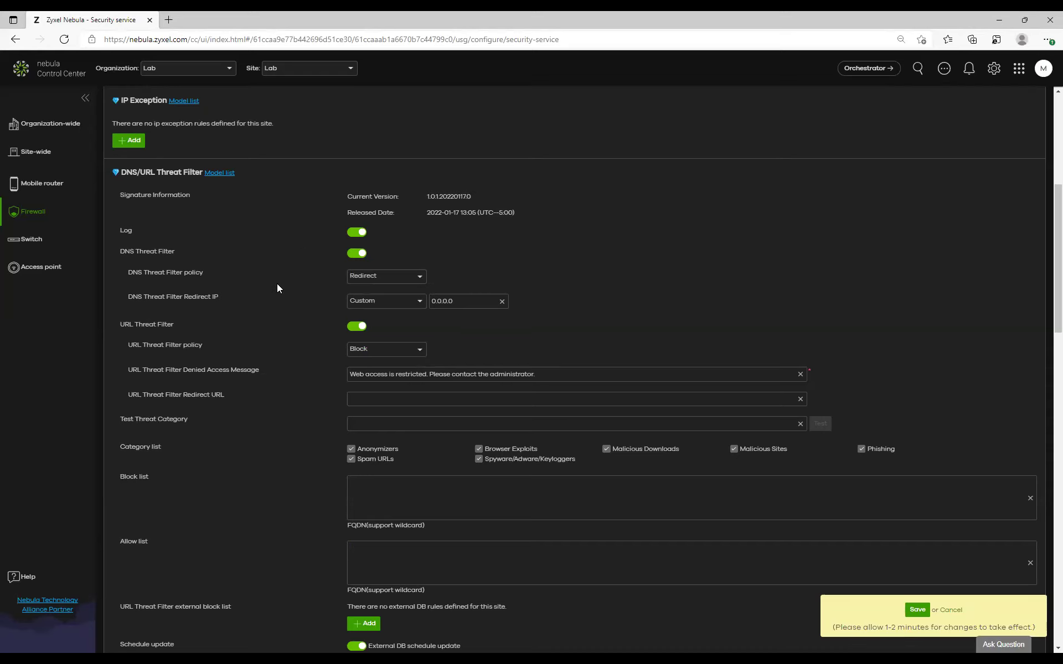
scroll(276, 288, down, 2)
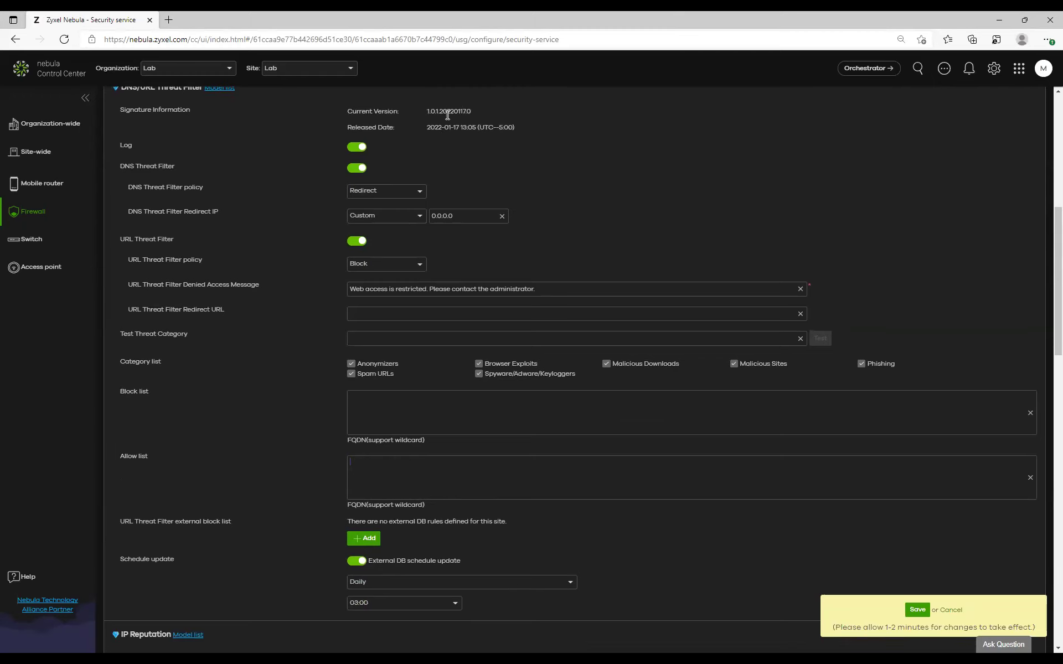
scroll(257, 355, down, 3)
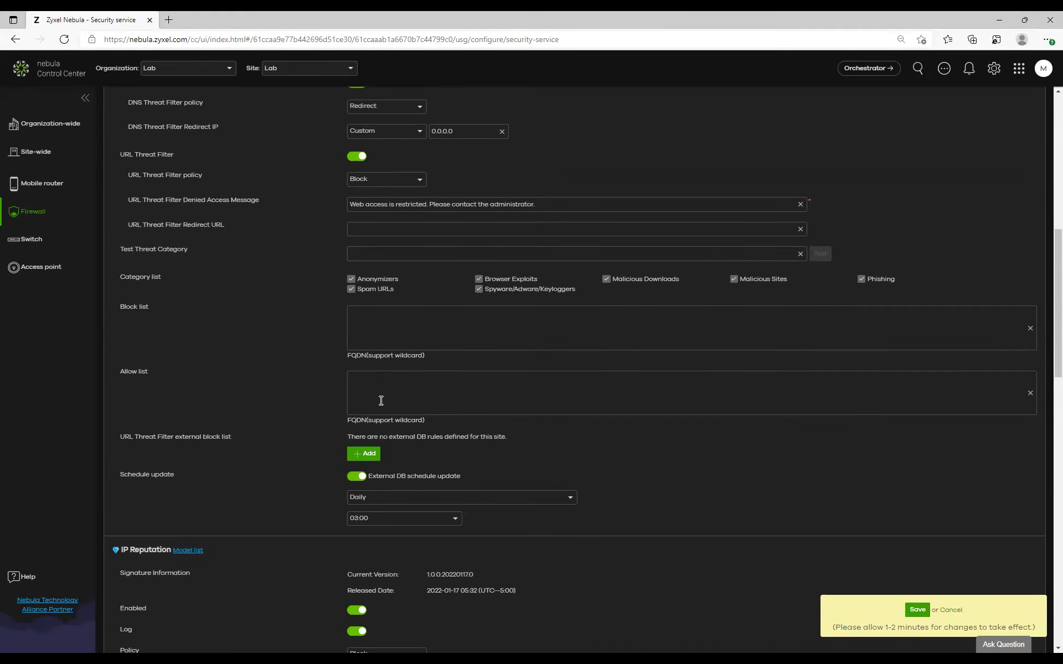
scroll(299, 333, up, 3)
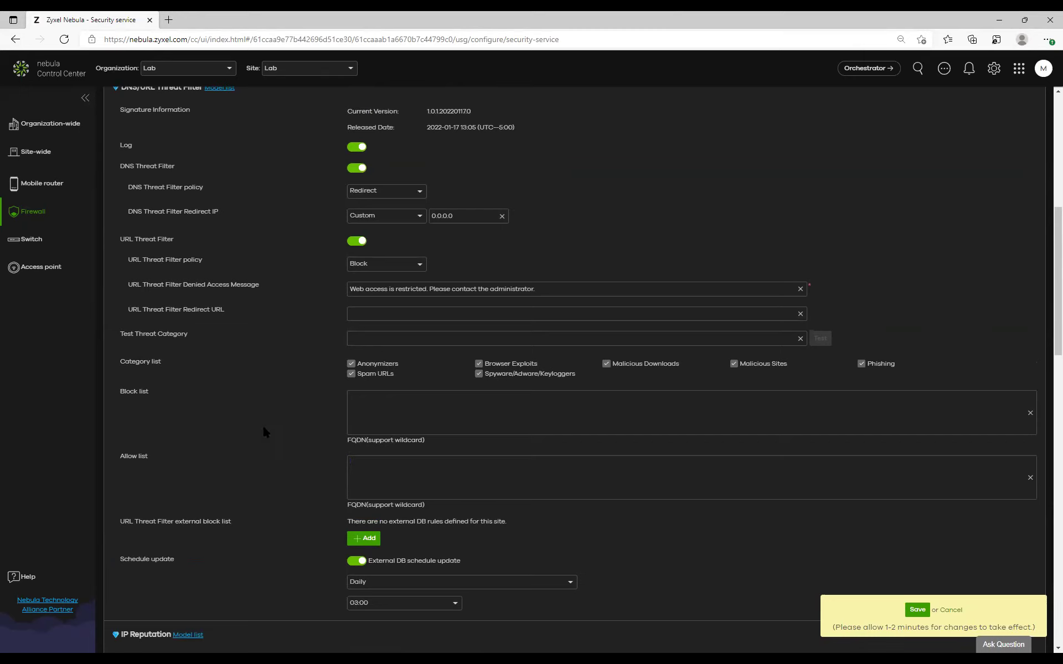
scroll(235, 373, down, 3)
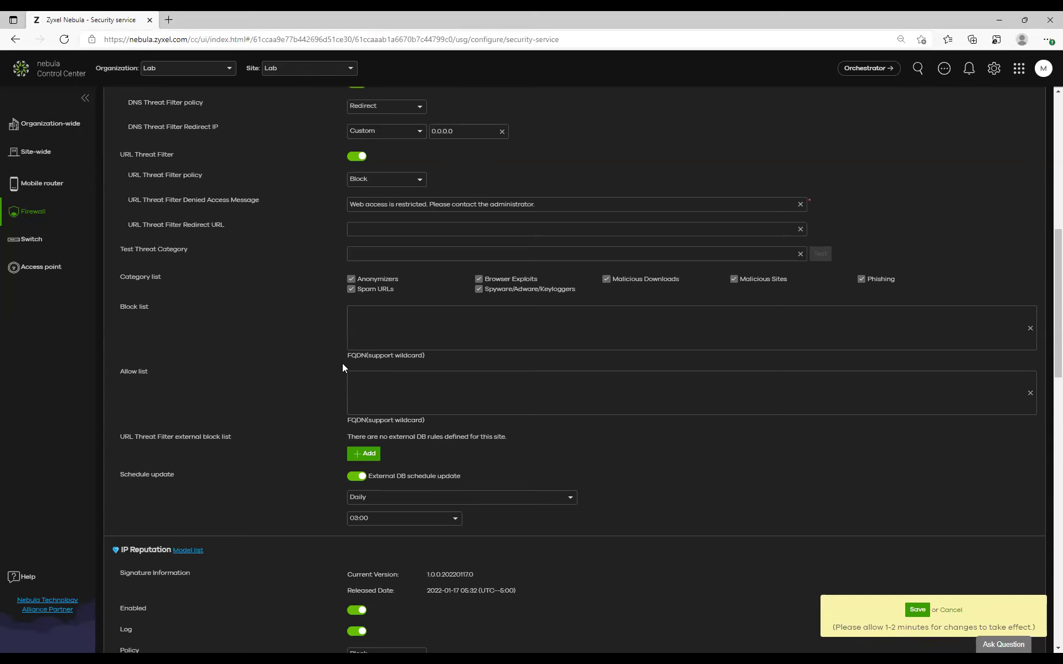
- Add a blank entry to the URL Threat Filter external block list, check its Name and External DB fields, and delete it
scroll(332, 359, down, 2)
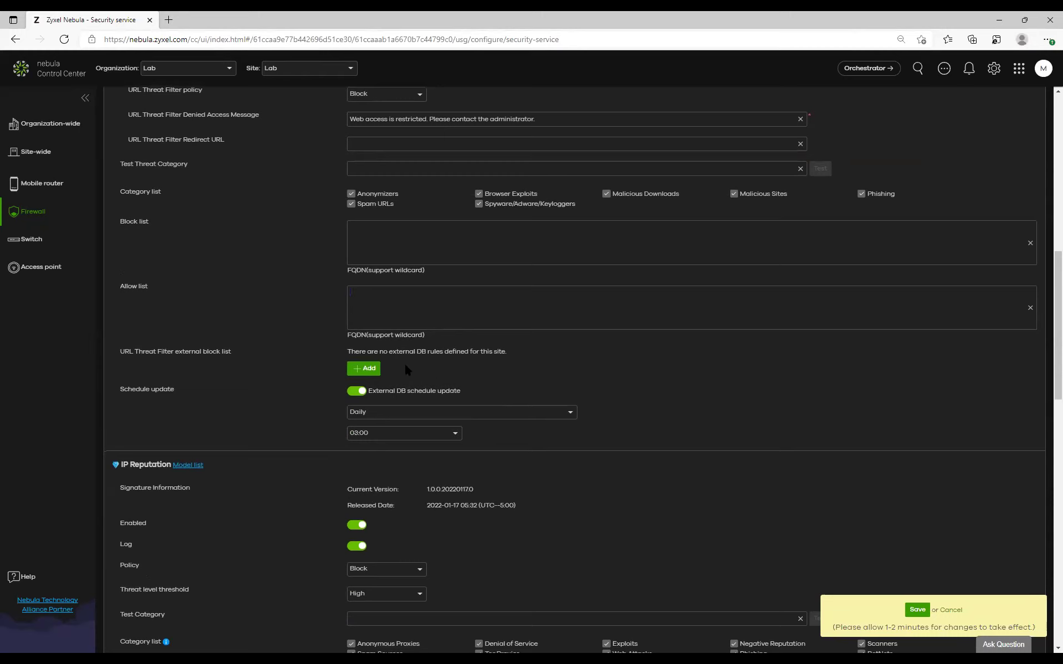
click(366, 372)
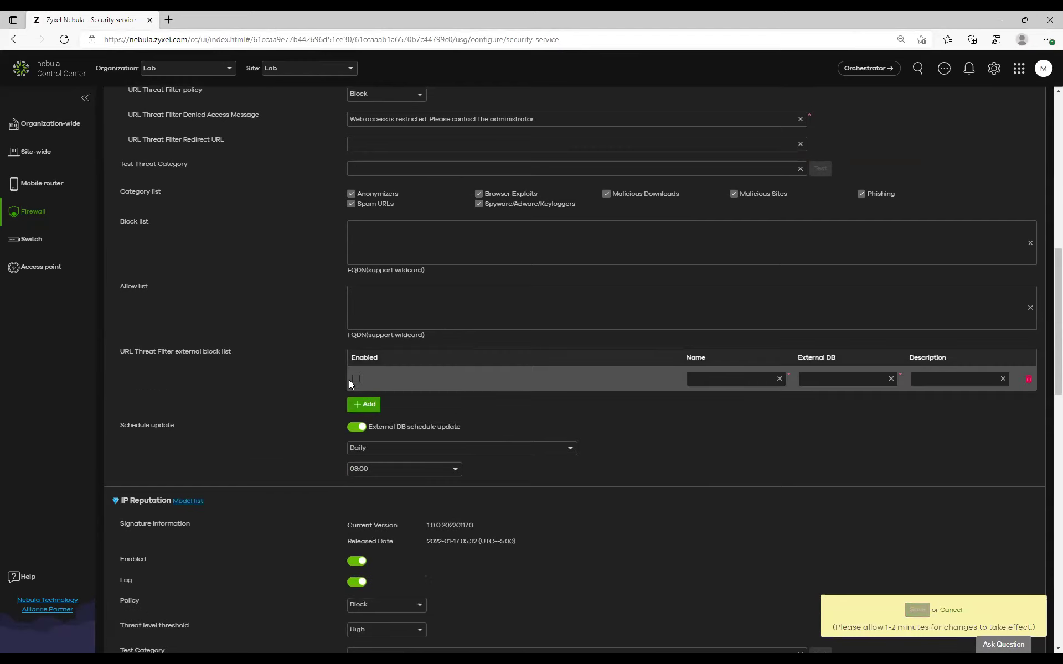
click(710, 379)
click(838, 380)
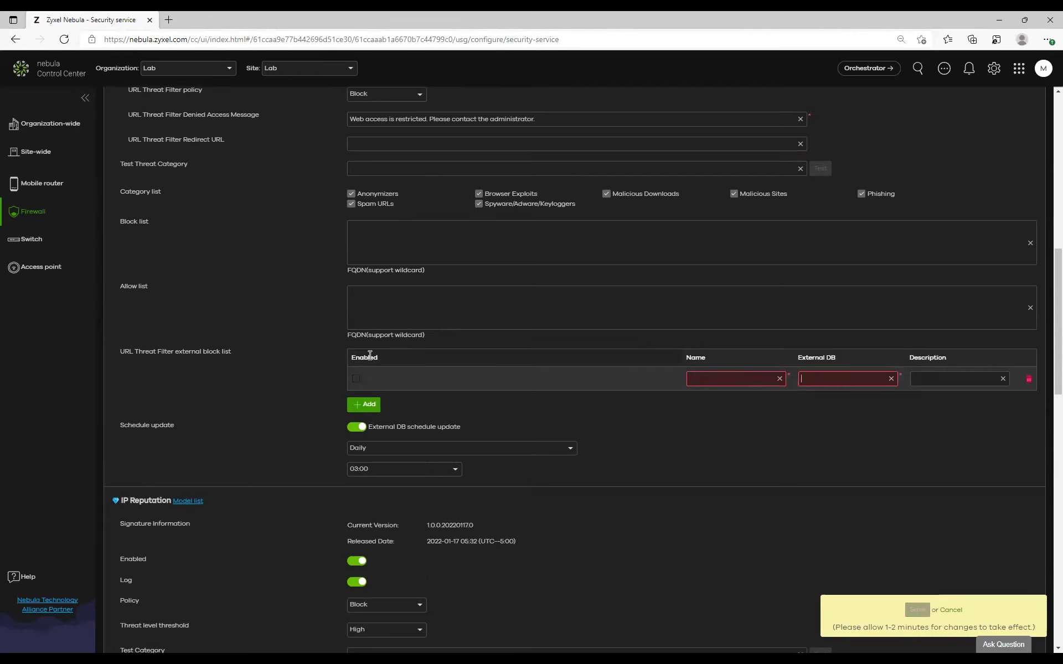
scroll(271, 449, down, 2)
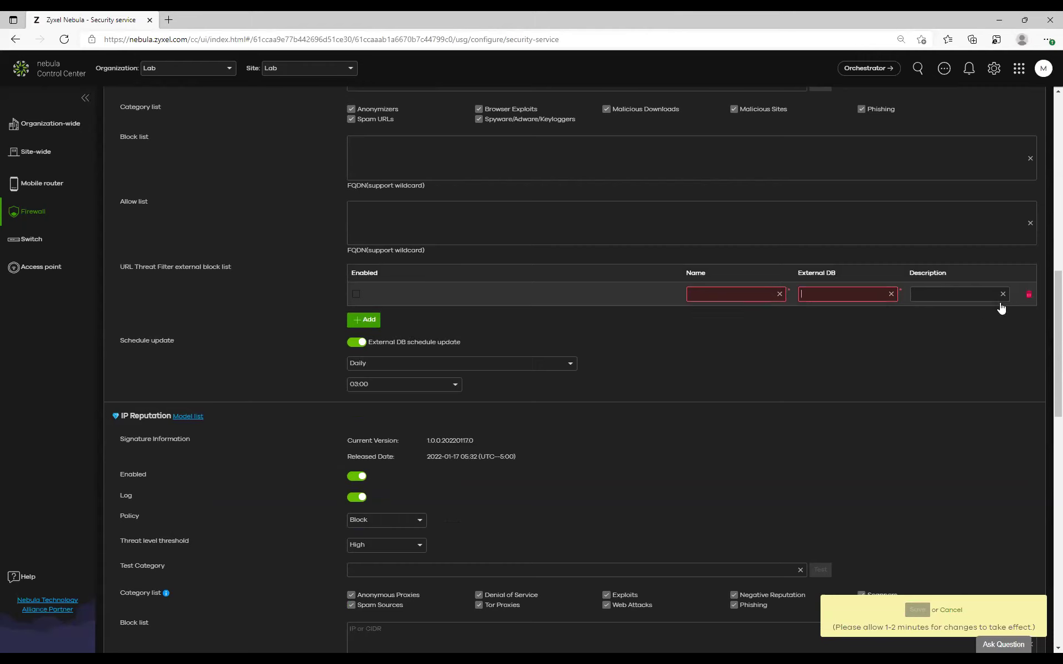
click(1028, 294)
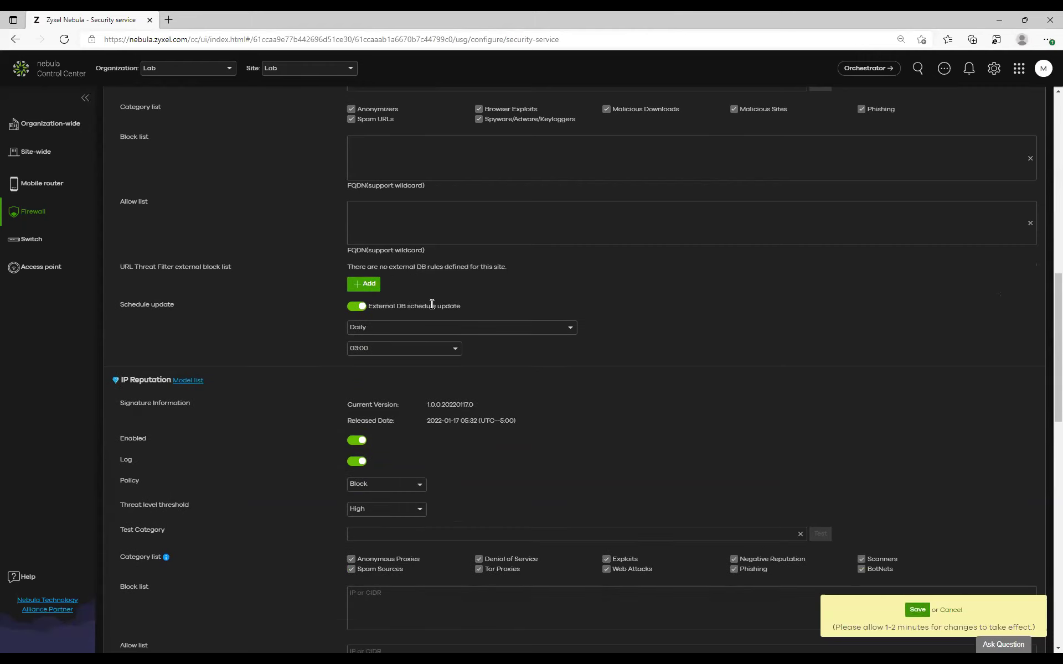
- Check the DNS/URL Threat Filter signature version and the external DB update frequency options, keeping the schedule on Daily
scroll(455, 311, up, 10)
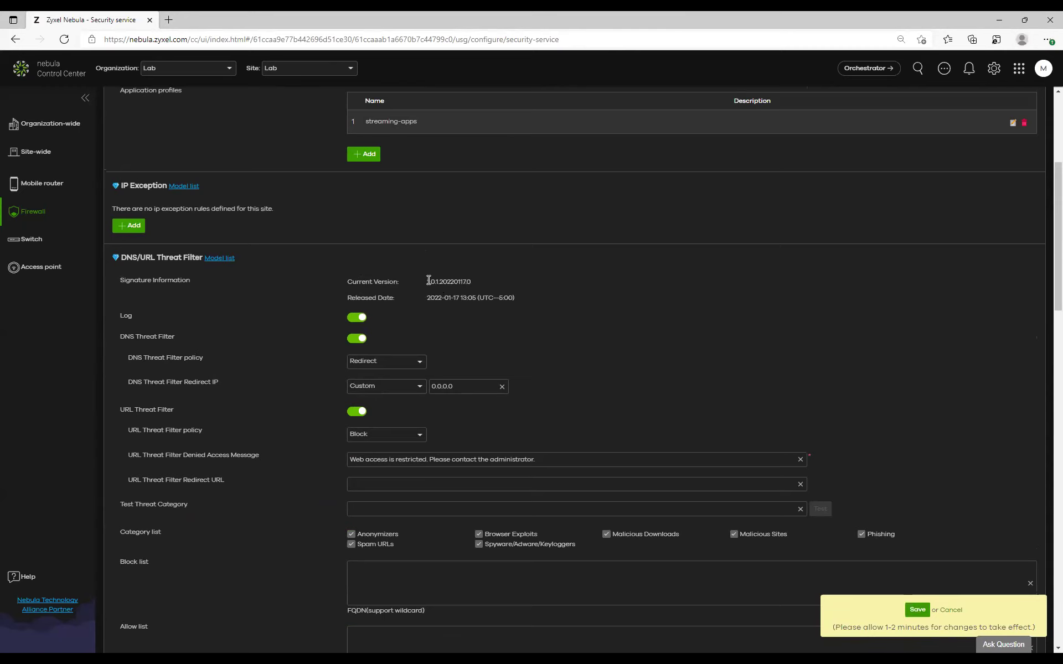
drag(426, 282, 476, 283)
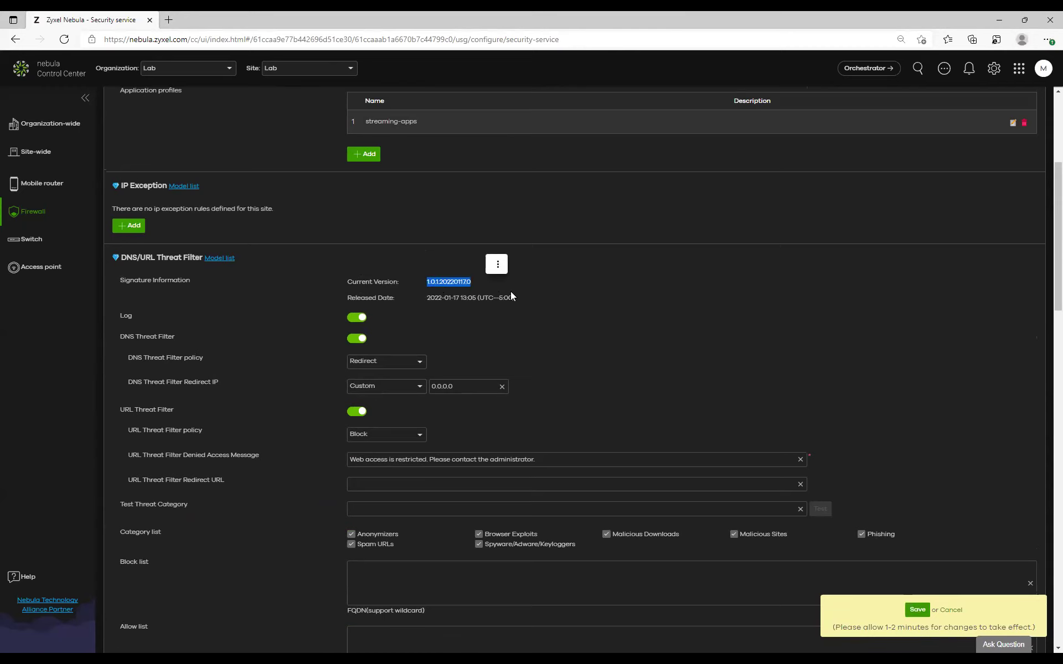
scroll(473, 292, down, 3)
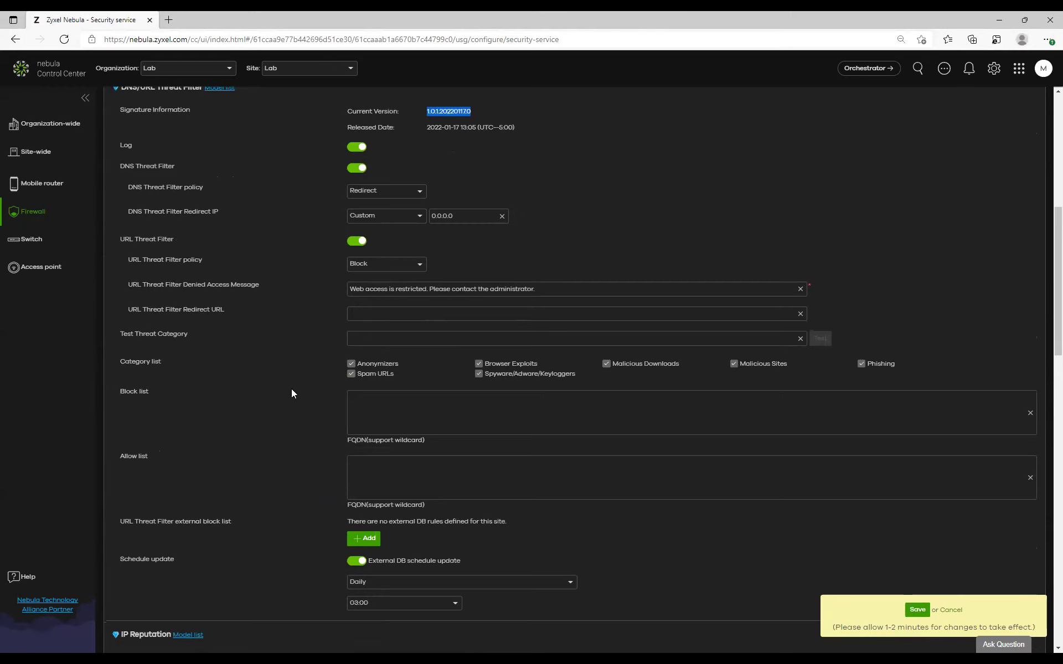
scroll(292, 394, down, 2)
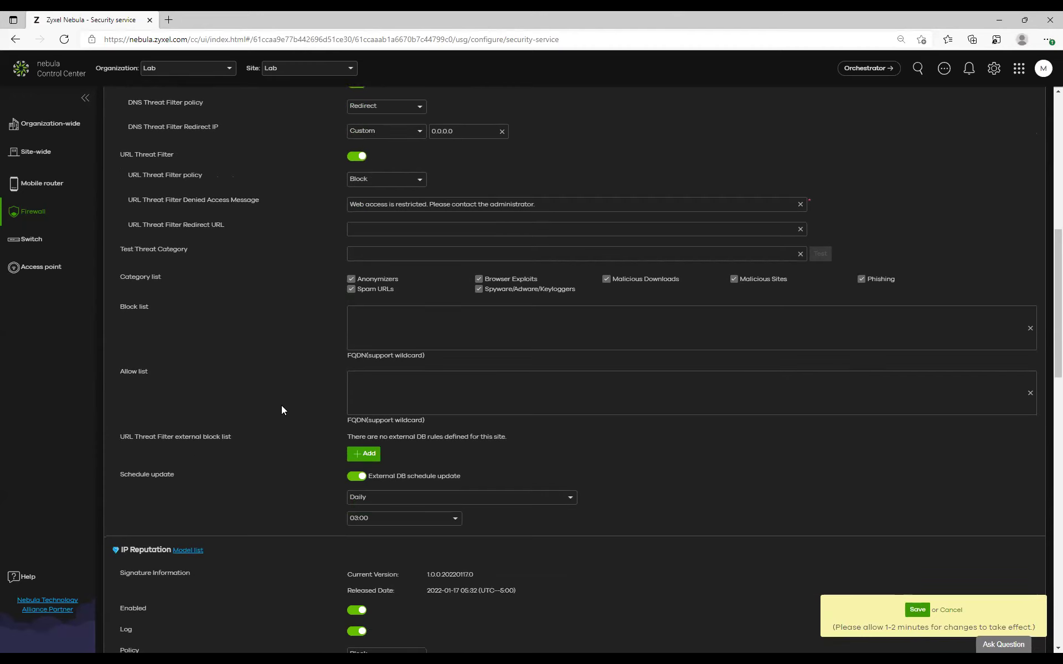
scroll(277, 405, down, 2)
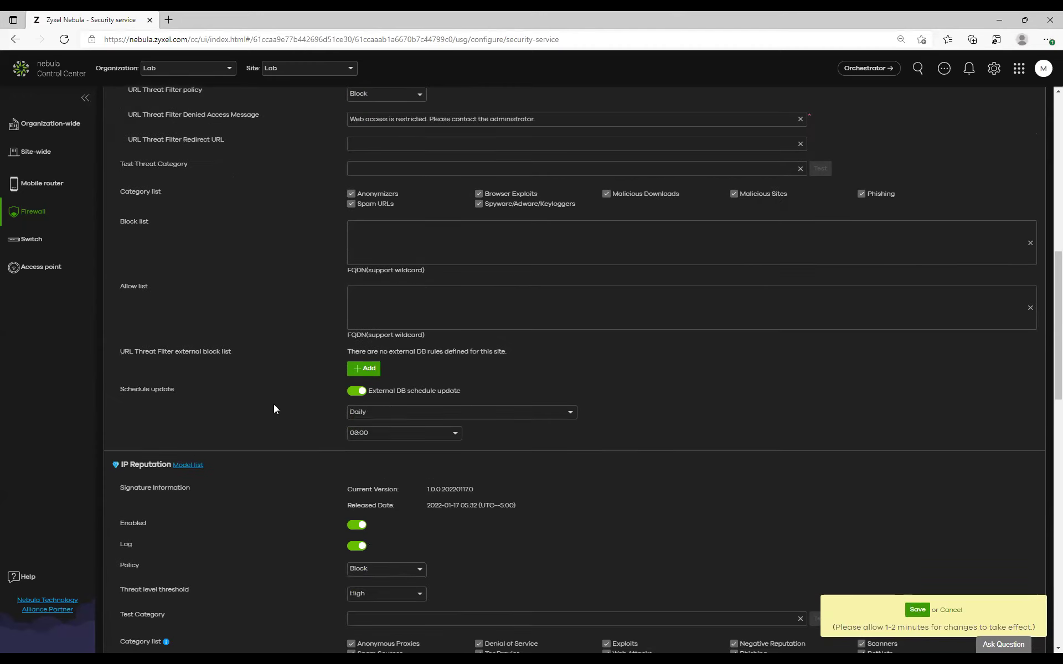
click(418, 416)
click(354, 427)
- Examine the IP Reputation settings alongside the DNS/URL Threat Filter, including policy, threat level threshold, categories and block and allow lists
scroll(263, 353, down, 2)
scroll(265, 352, down, 5)
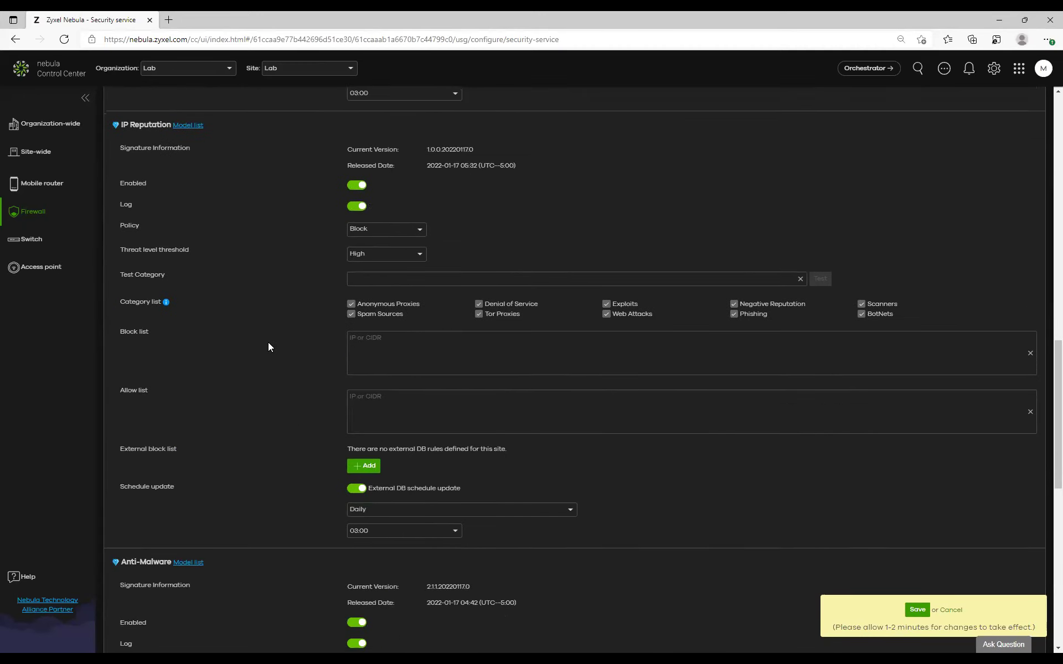
scroll(267, 379, up, 10)
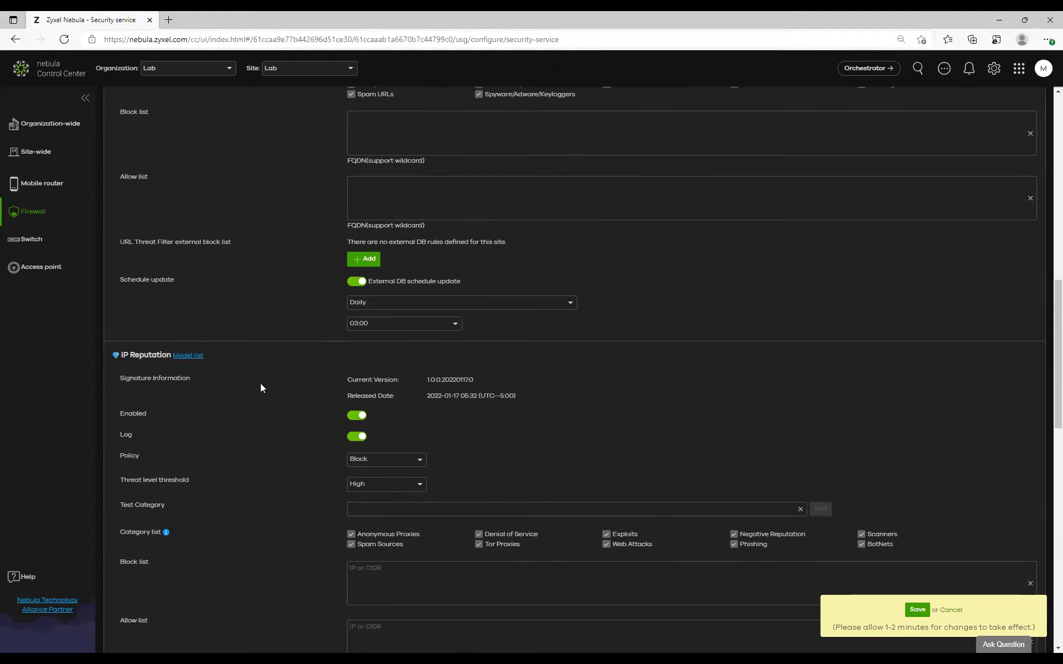
scroll(193, 194, up, 2)
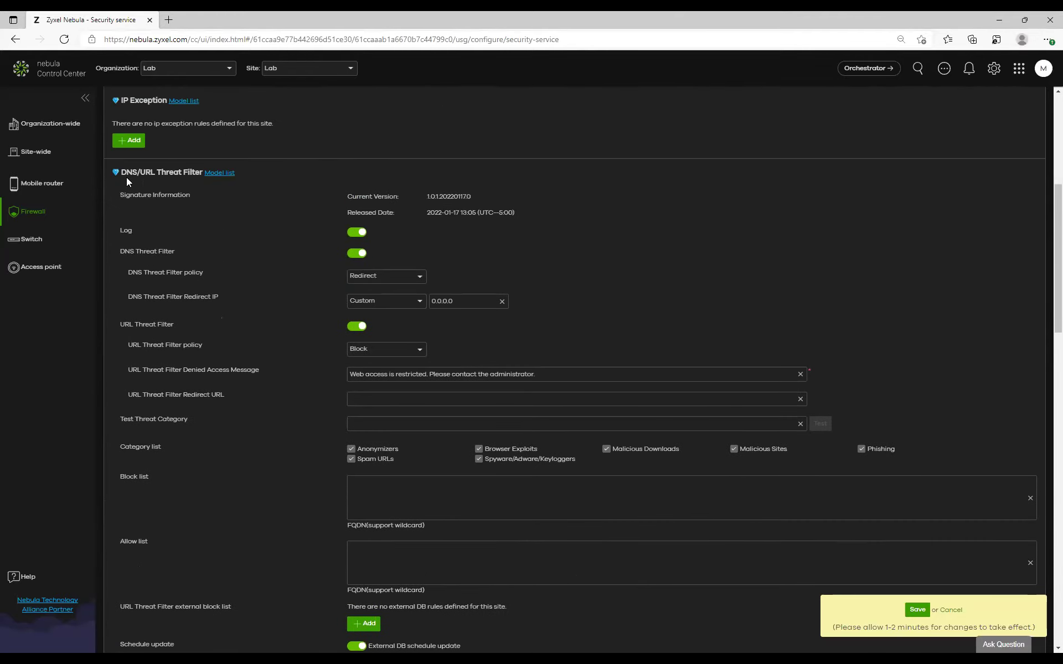
scroll(236, 279, down, 3)
scroll(237, 286, down, 7)
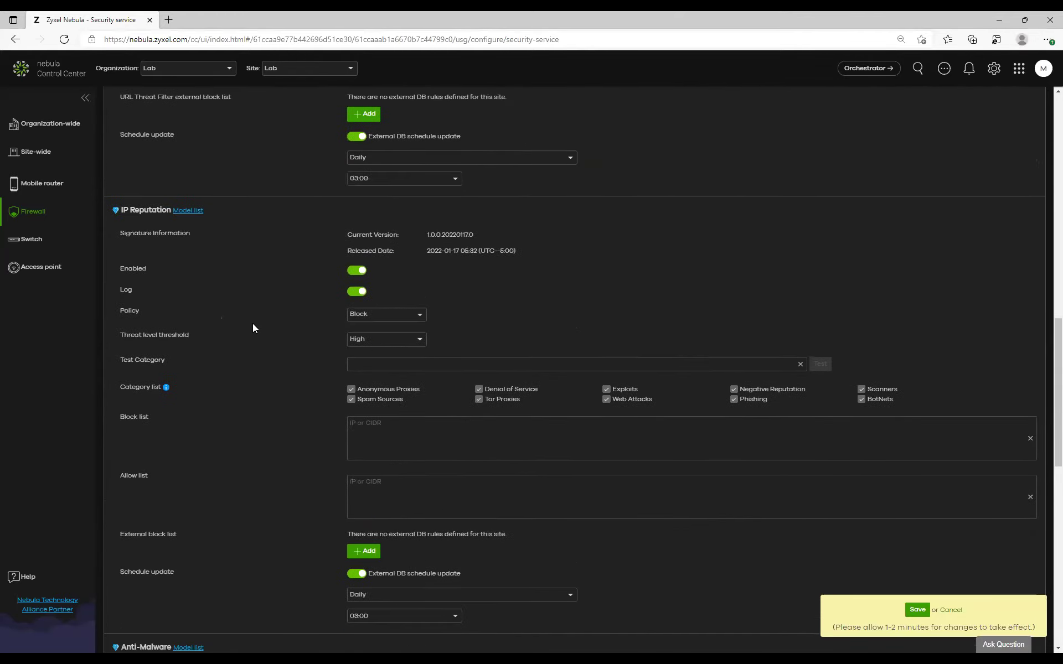
scroll(229, 263, down, 2)
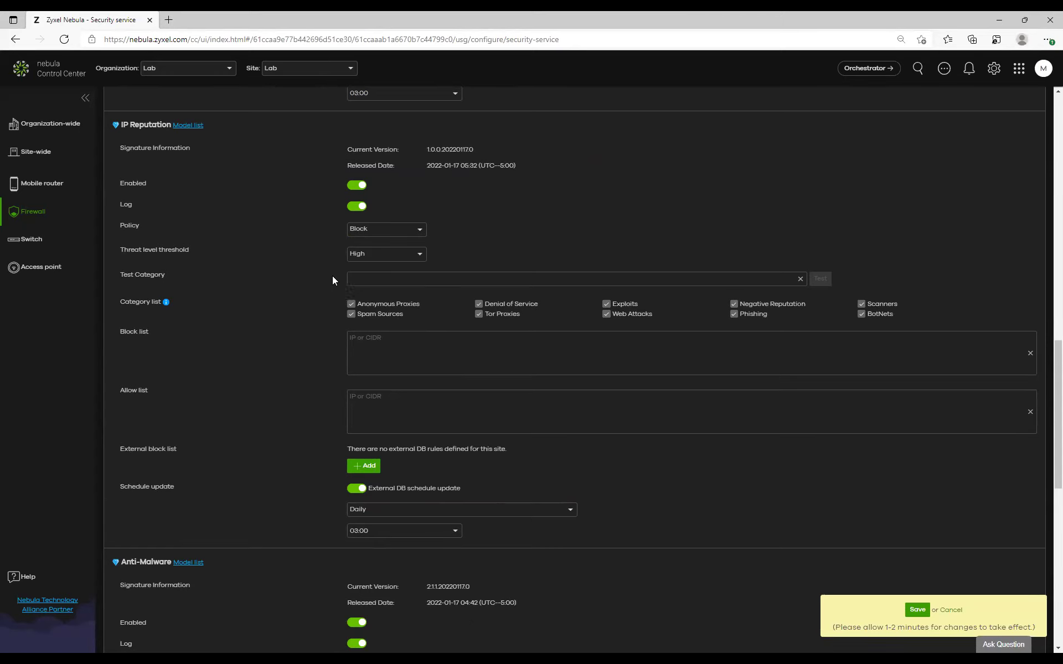
- Examine the IP Reputation settings alongside the DNS/URL Threat Filter, and check the available policy and threat level threshold options
scroll(309, 268, up, 10)
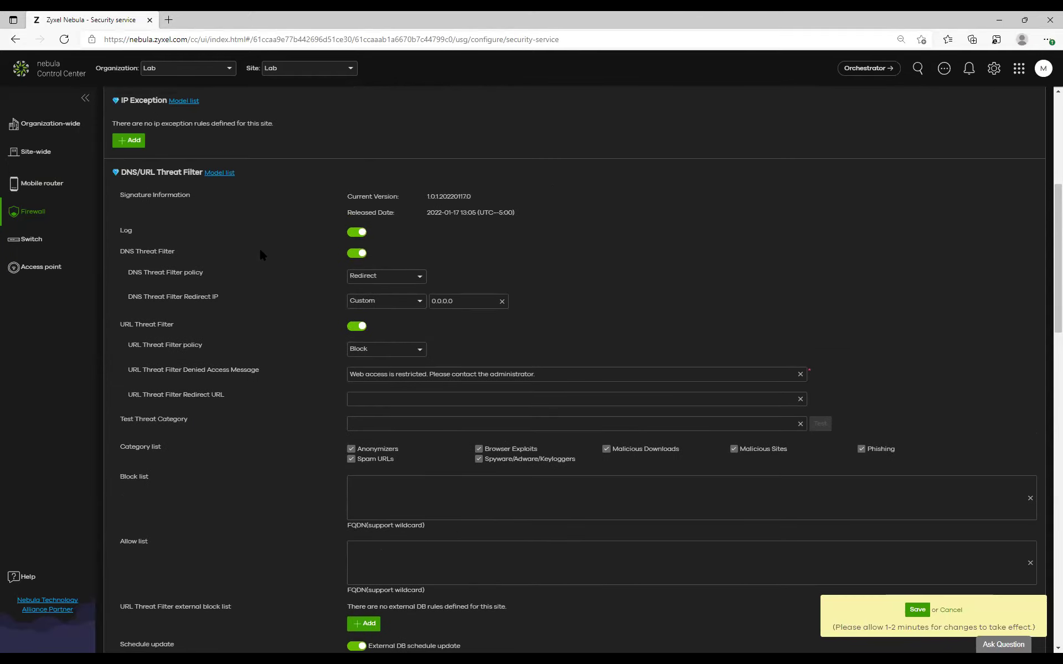
scroll(259, 248, down, 9)
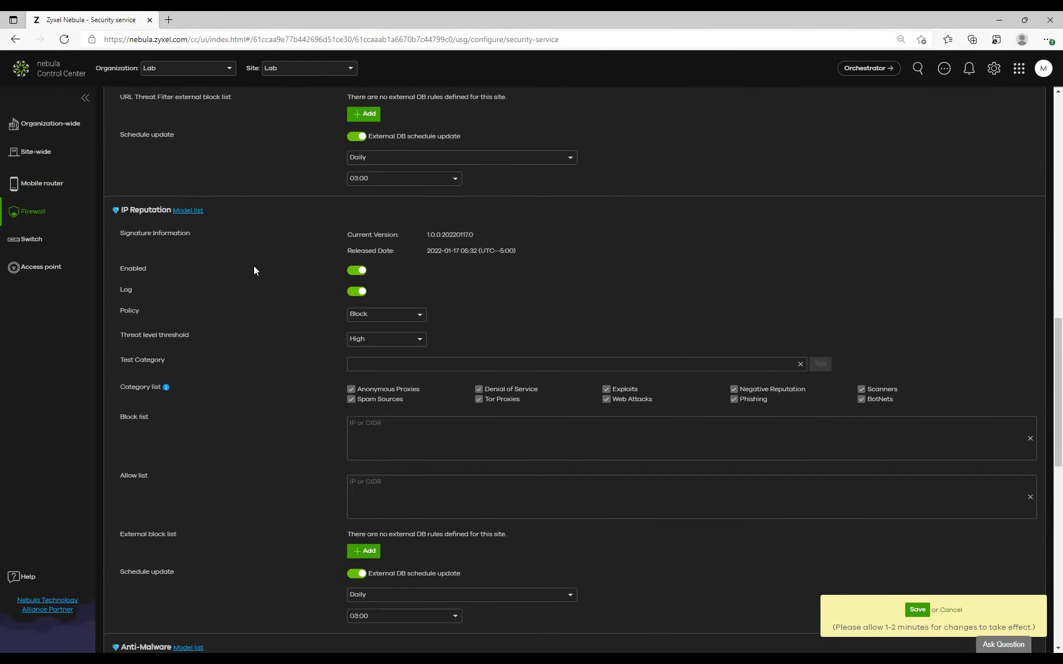
scroll(260, 252, down, 2)
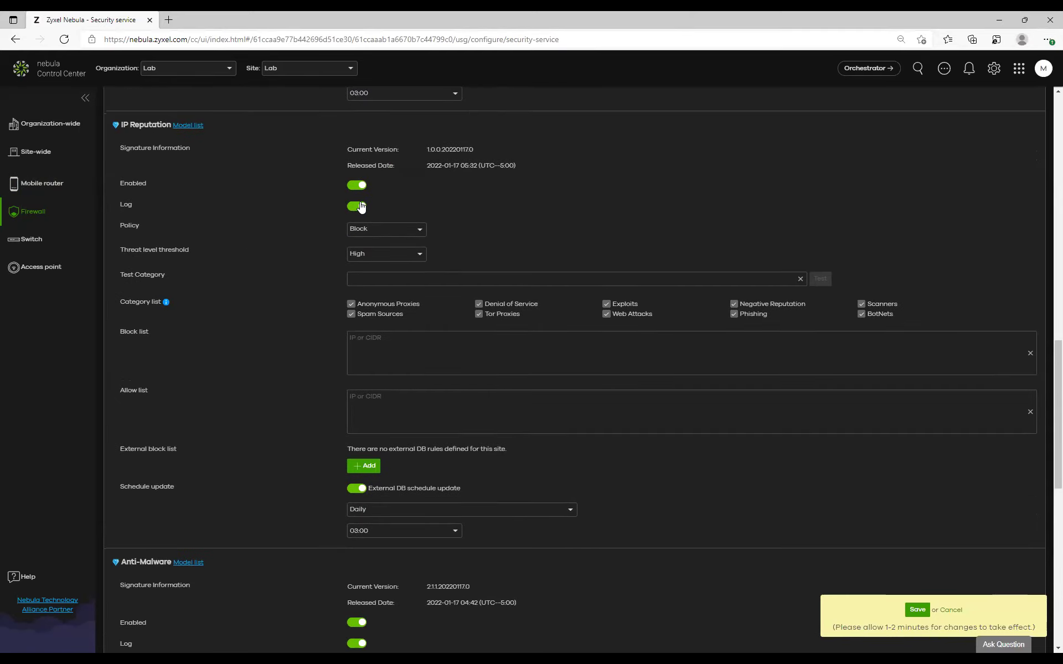
click(418, 228)
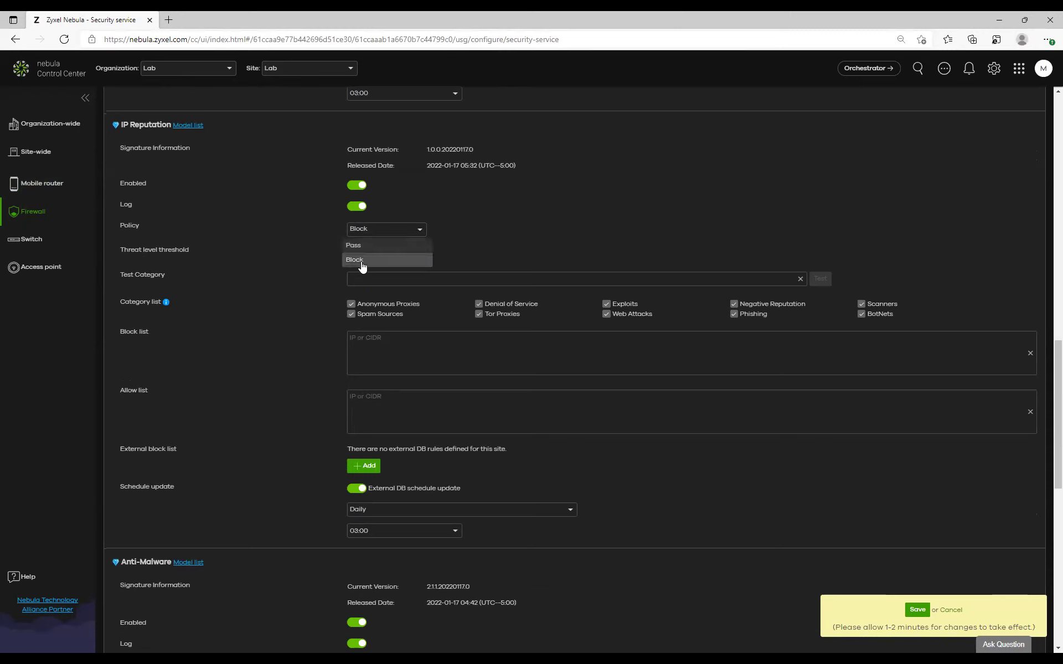
click(385, 231)
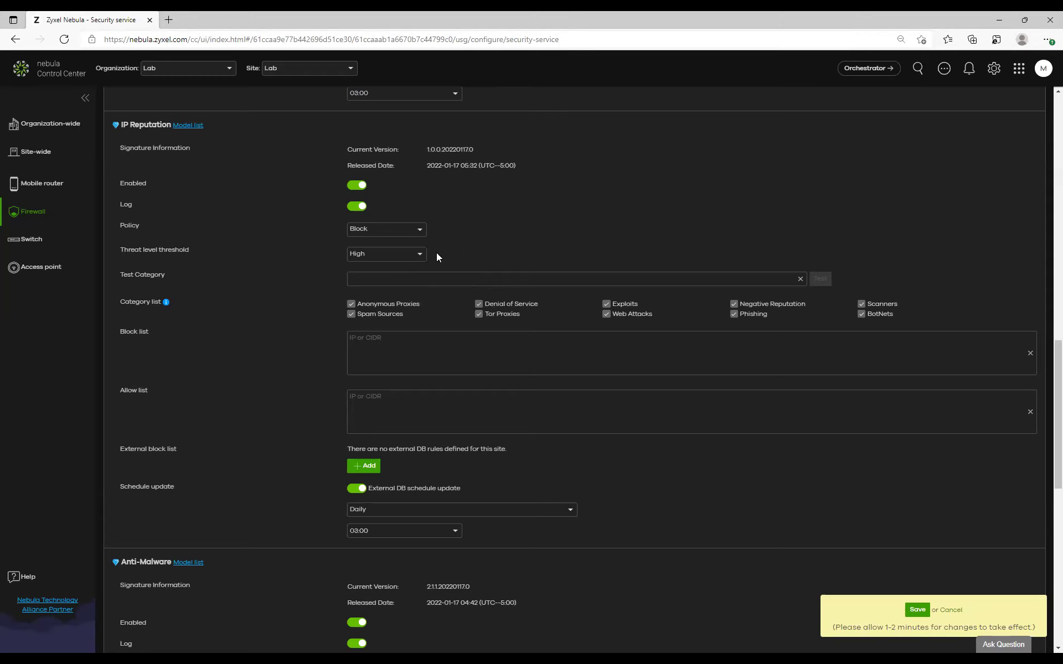
click(419, 256)
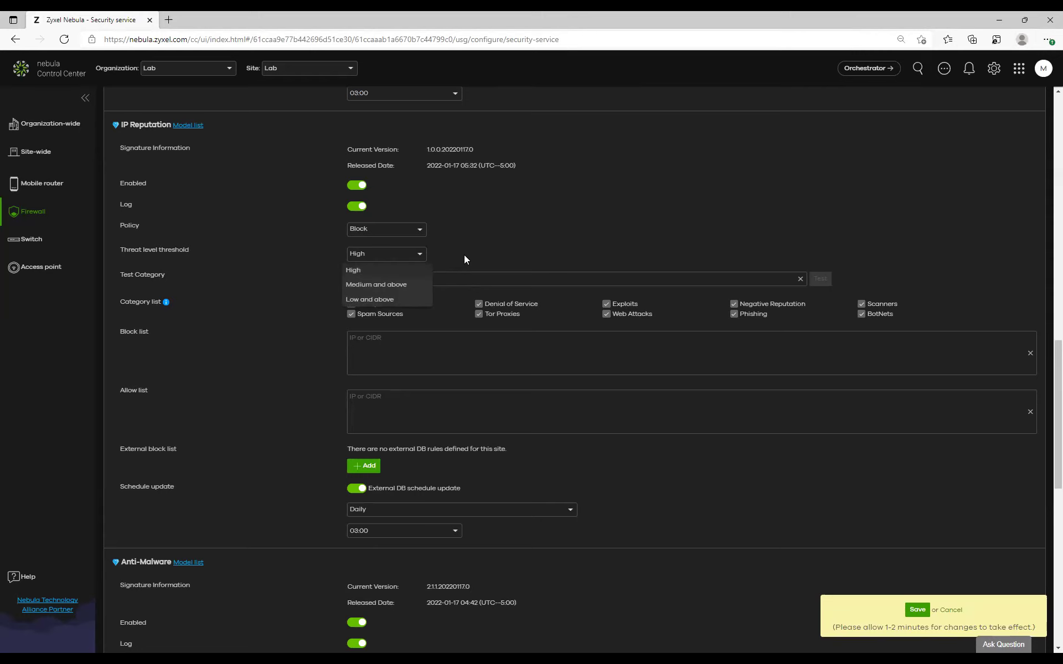
click(427, 255)
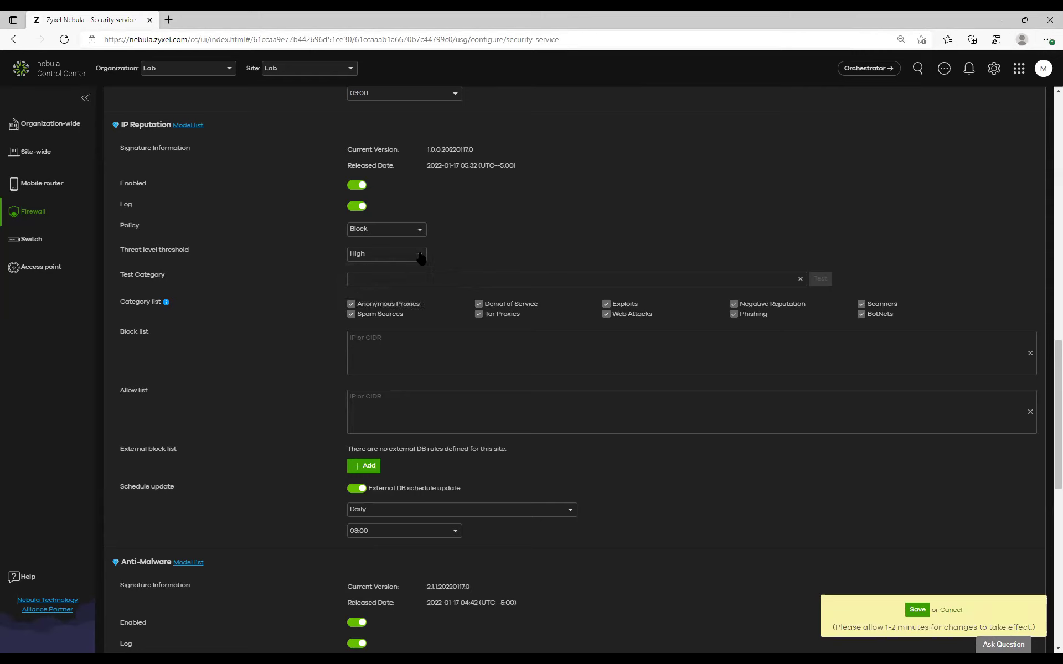
- Try the Medium and above threat level threshold for IP Reputation, and restore it to High
click(420, 254)
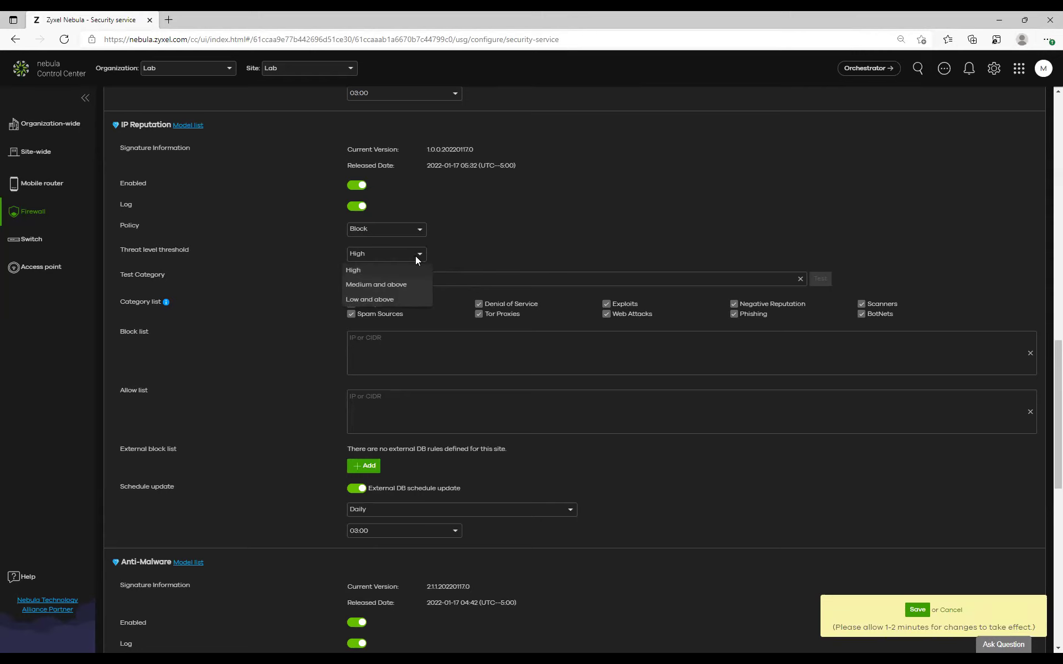
click(388, 285)
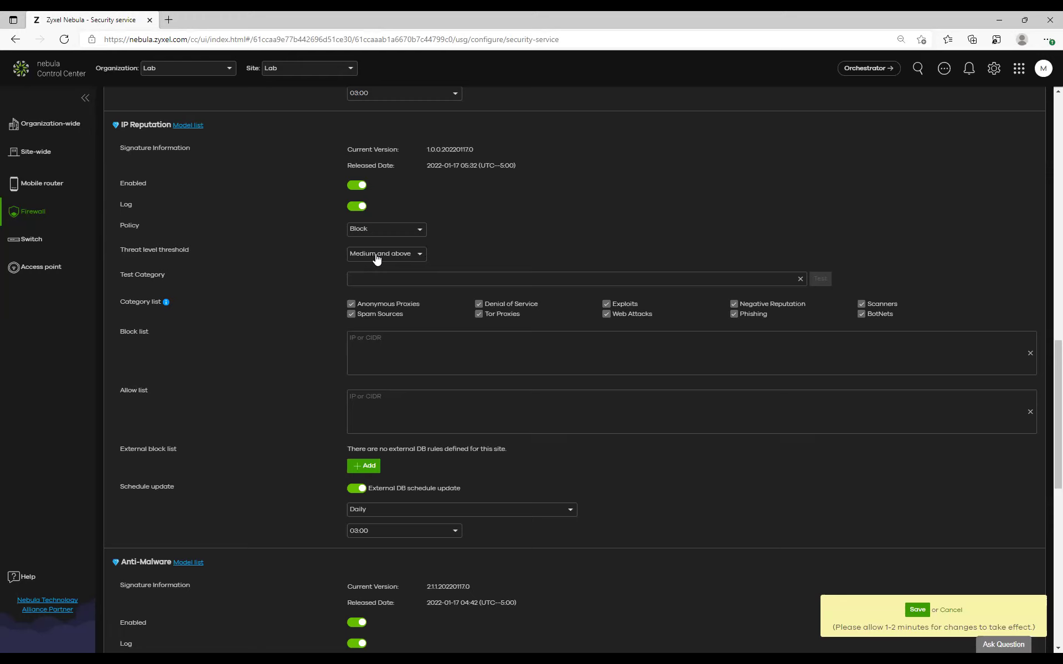
click(419, 256)
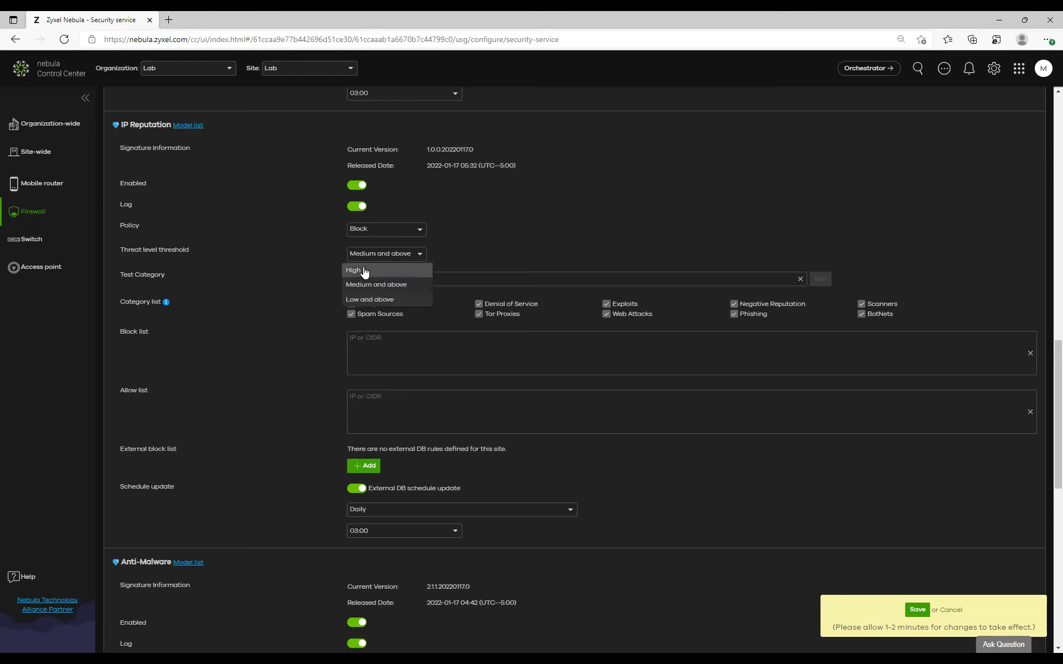
click(363, 268)
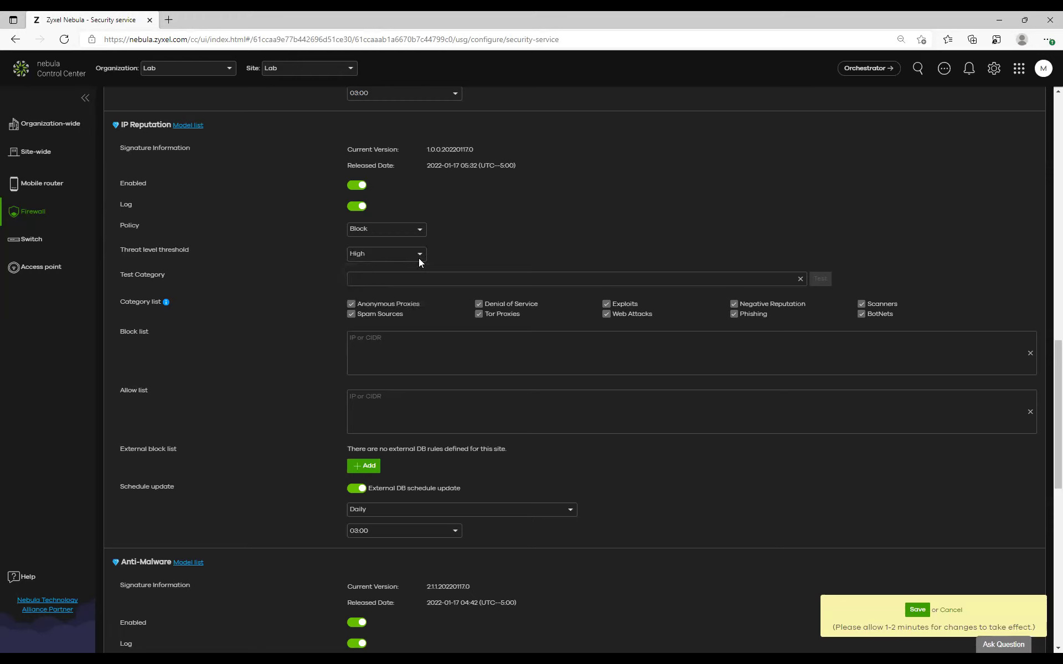
- Try IP Reputation with the Pass policy and a Low and above threshold, and restore them to Block and High
click(419, 230)
click(364, 247)
click(413, 260)
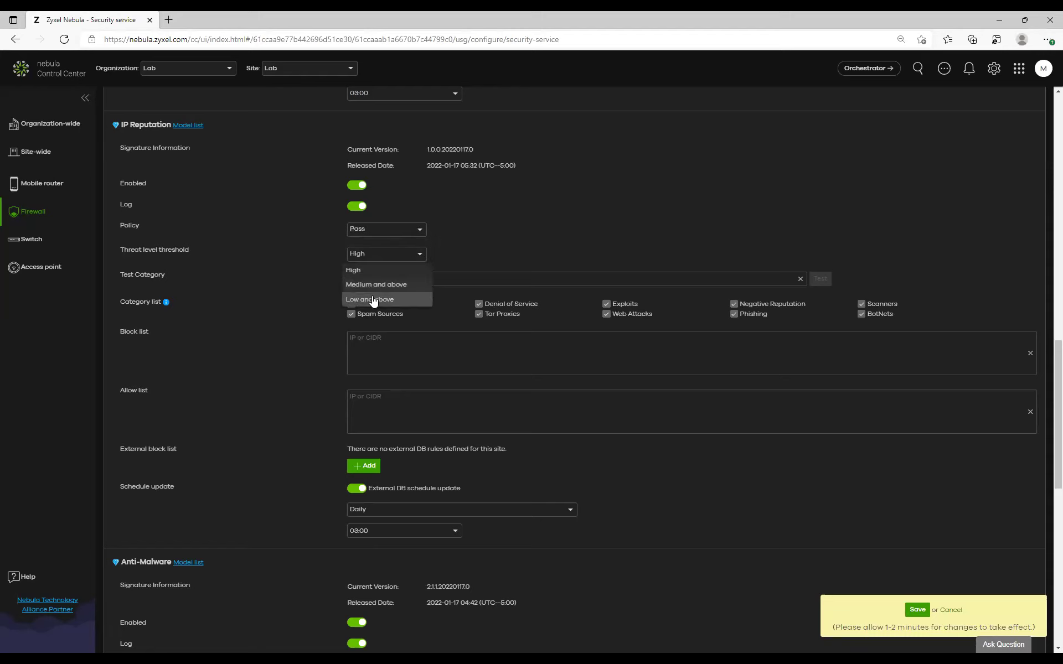
click(373, 301)
click(419, 230)
click(394, 257)
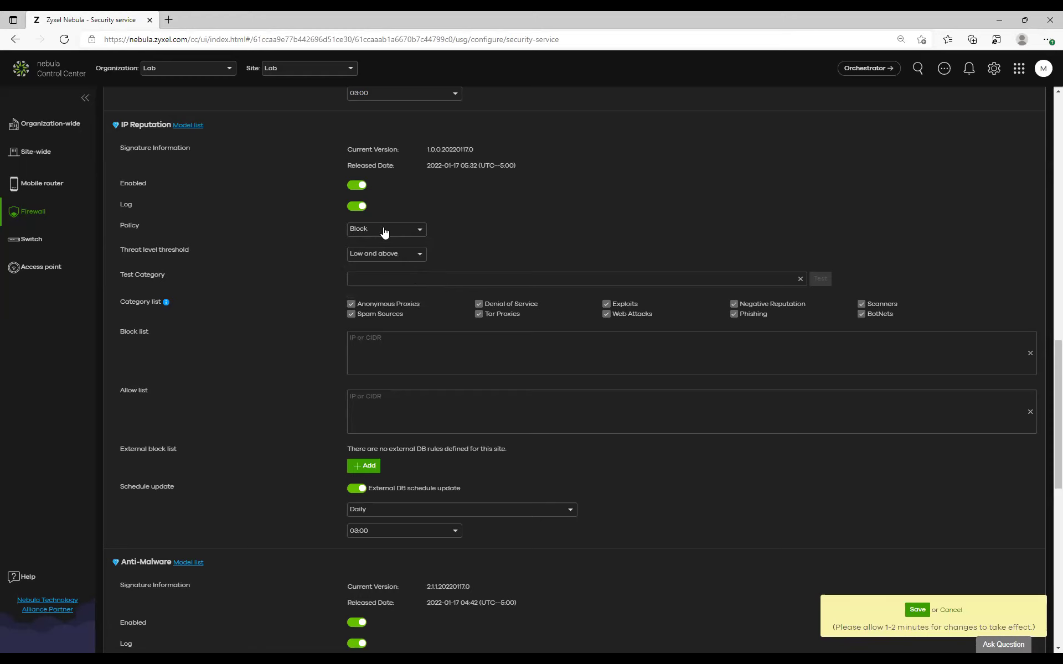
click(419, 254)
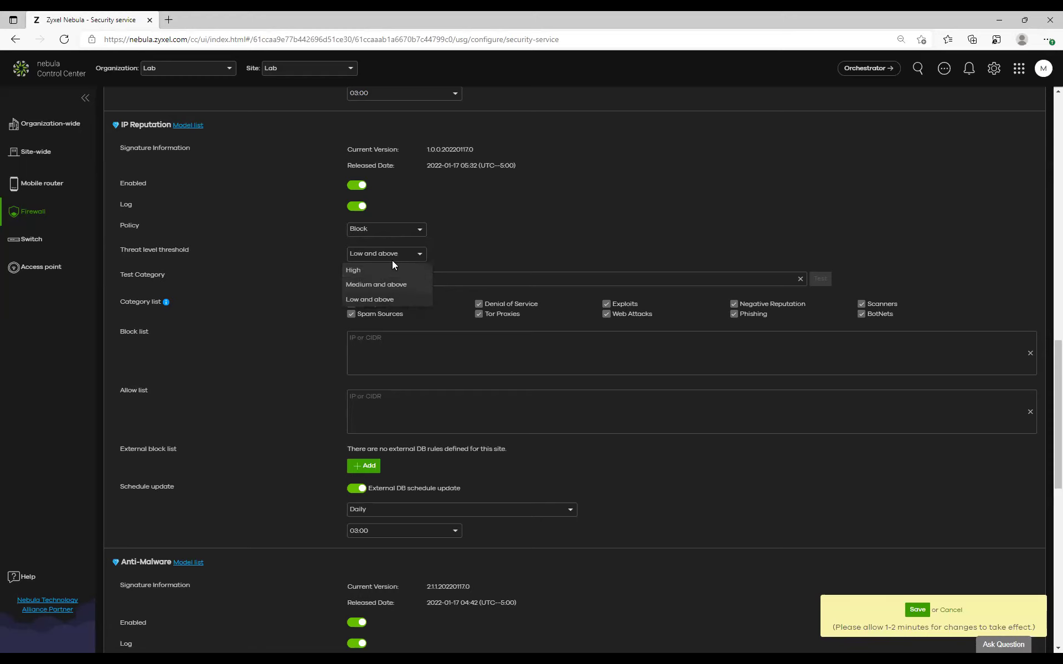
click(363, 270)
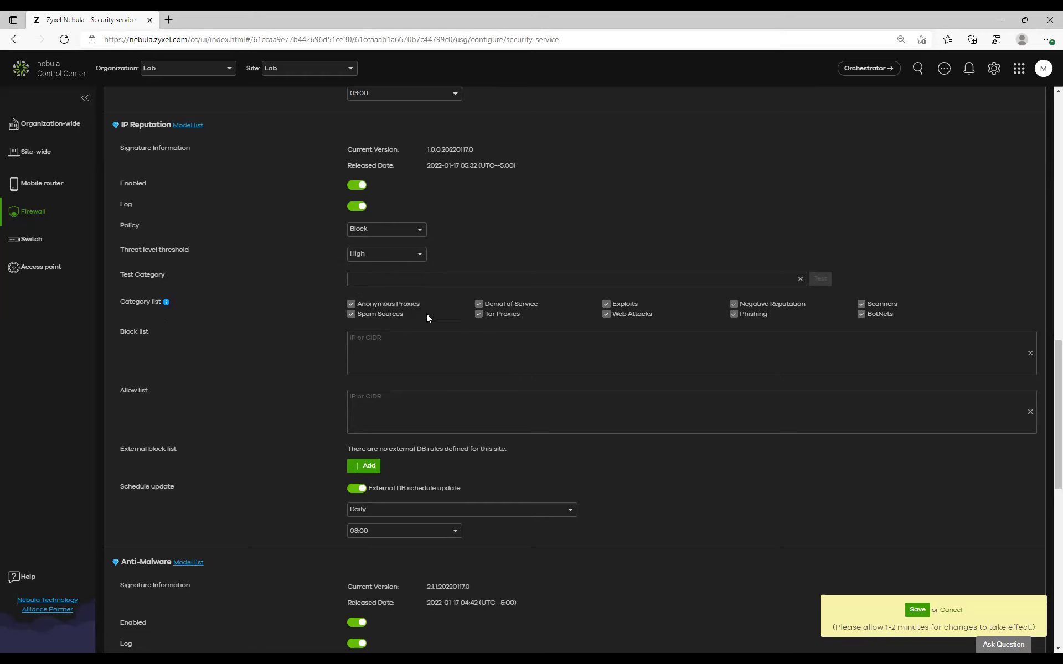
- Add a blank entry to the IP Reputation external block list, check its fields, and delete it
scroll(426, 318, up, 2)
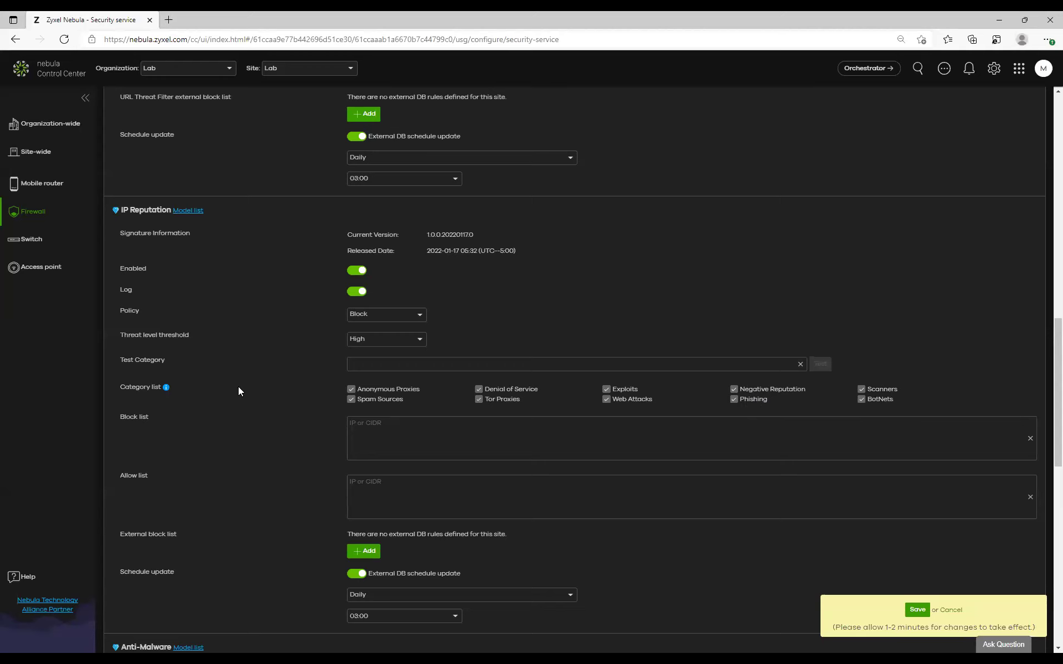
scroll(292, 375, down, 2)
scroll(370, 358, up, 1)
scroll(370, 355, up, 1)
scroll(246, 442, down, 3)
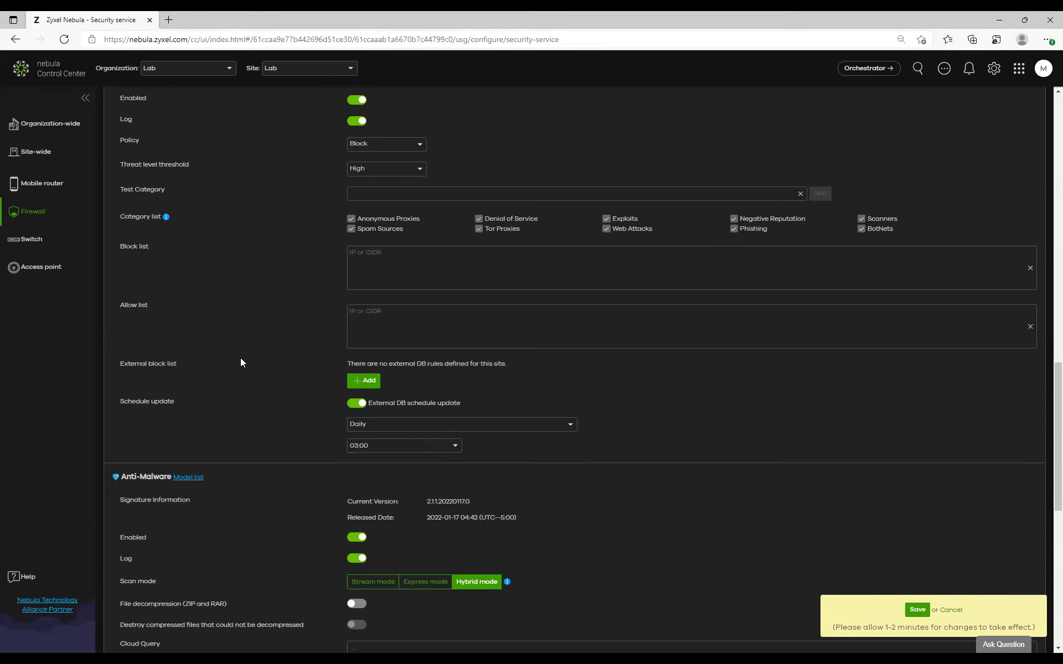
click(364, 381)
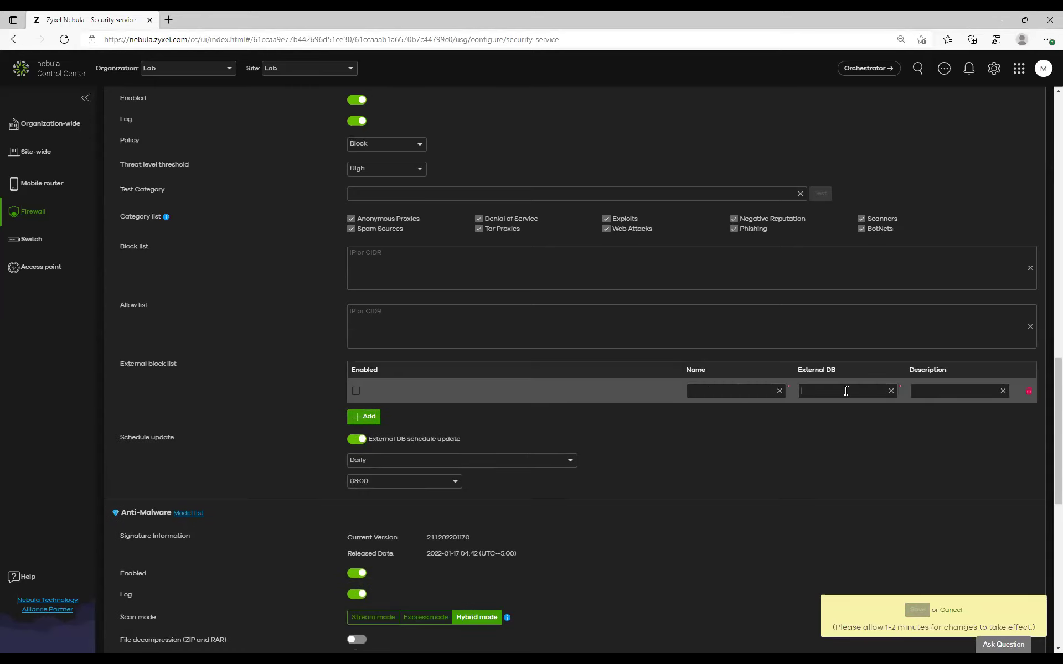
click(1028, 392)
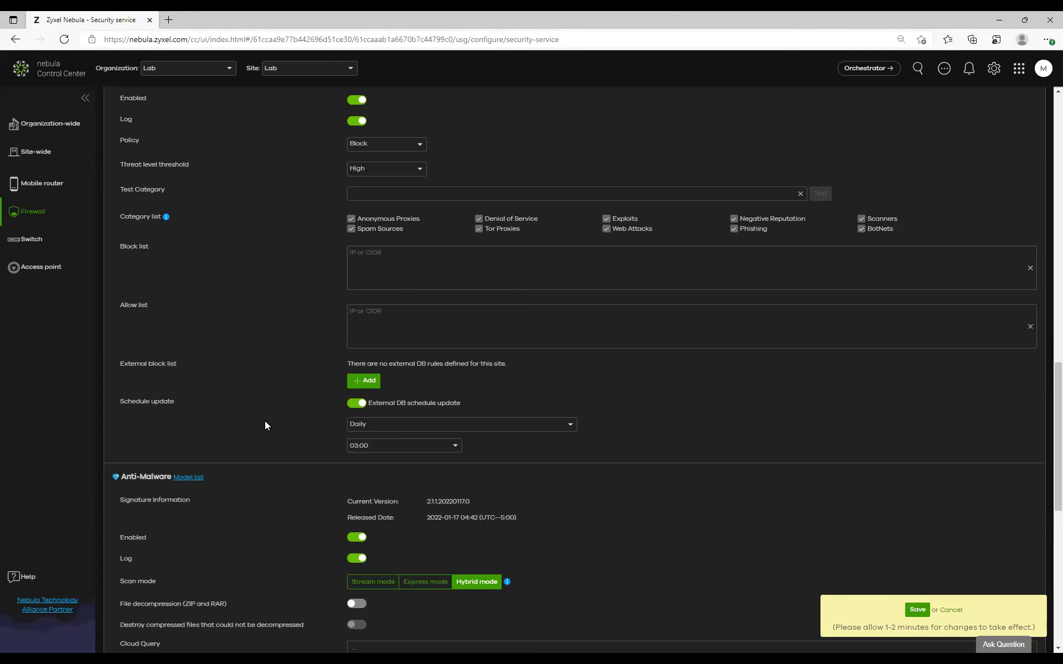
- Review the security service sections: Content filtering, Application Patrol, IP Exception, DNS/URL Threat Filter and IP Reputation
scroll(299, 370, up, 5)
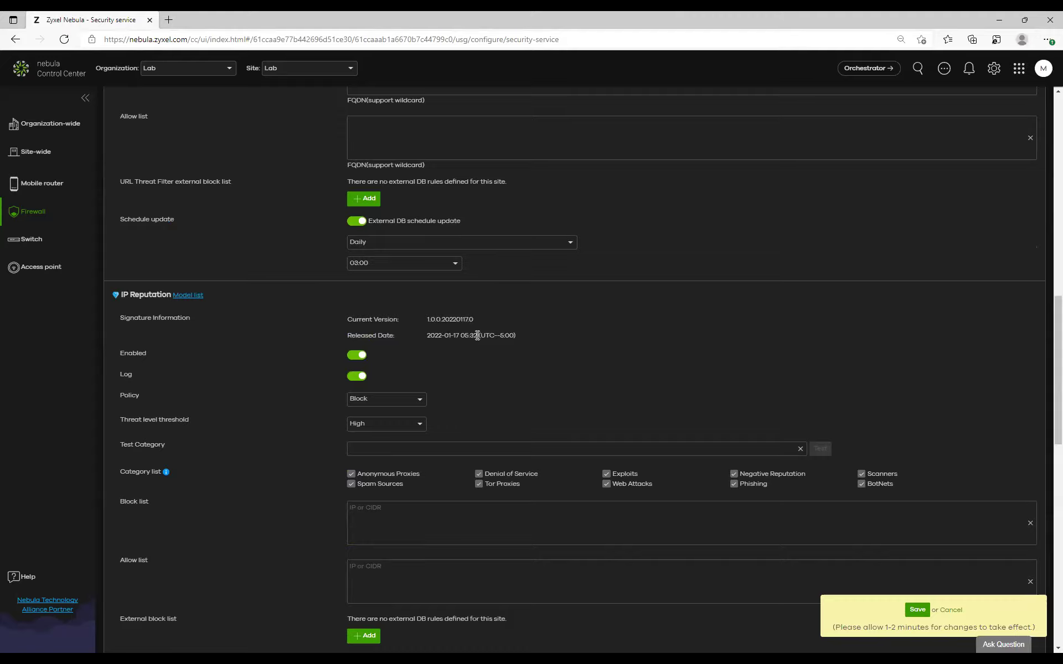
scroll(476, 332, down, 3)
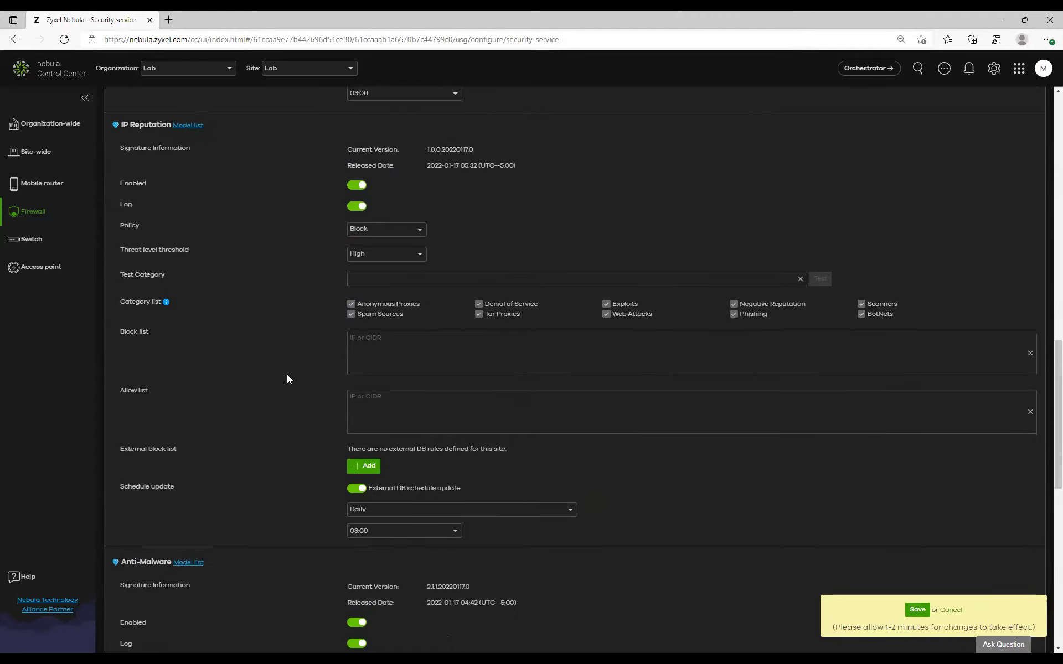
scroll(271, 338, down, 6)
scroll(266, 340, up, 4)
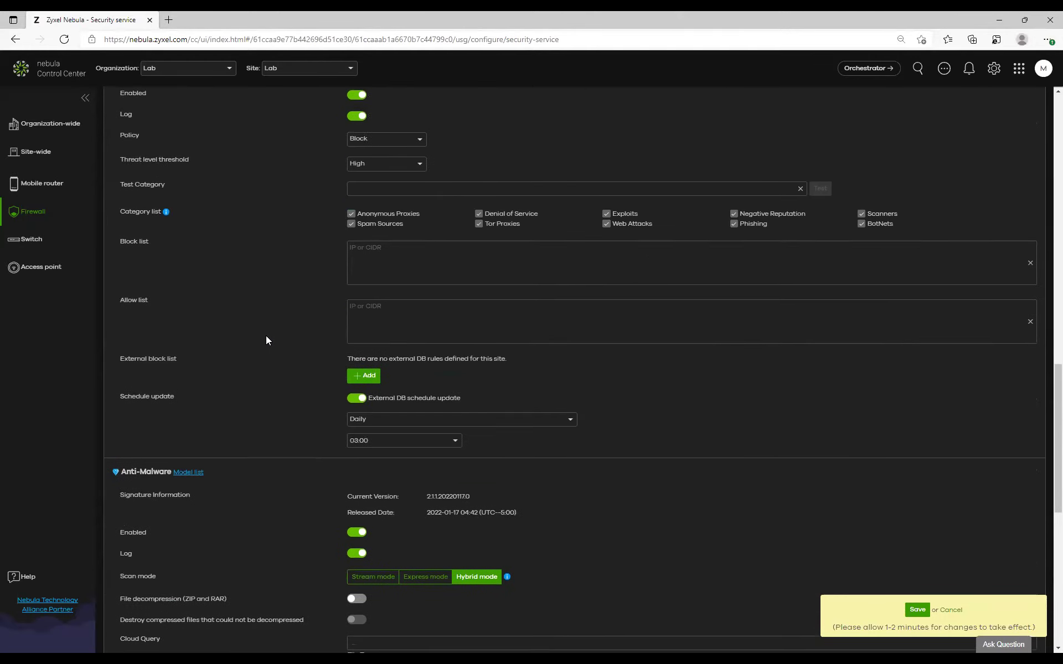
scroll(266, 341, up, 10)
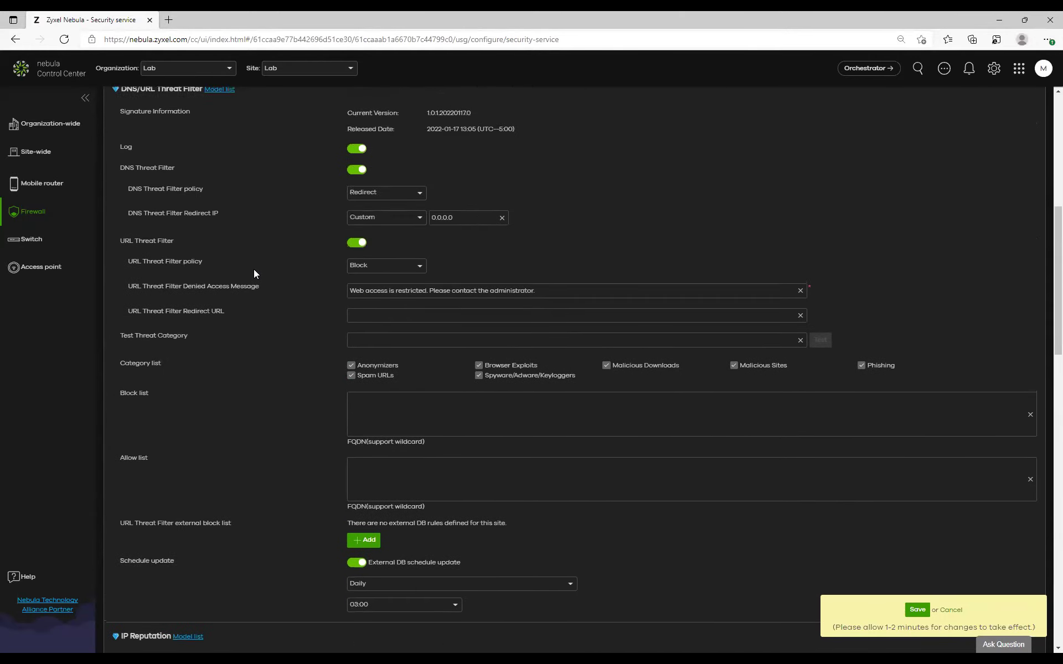
scroll(253, 269, up, 4)
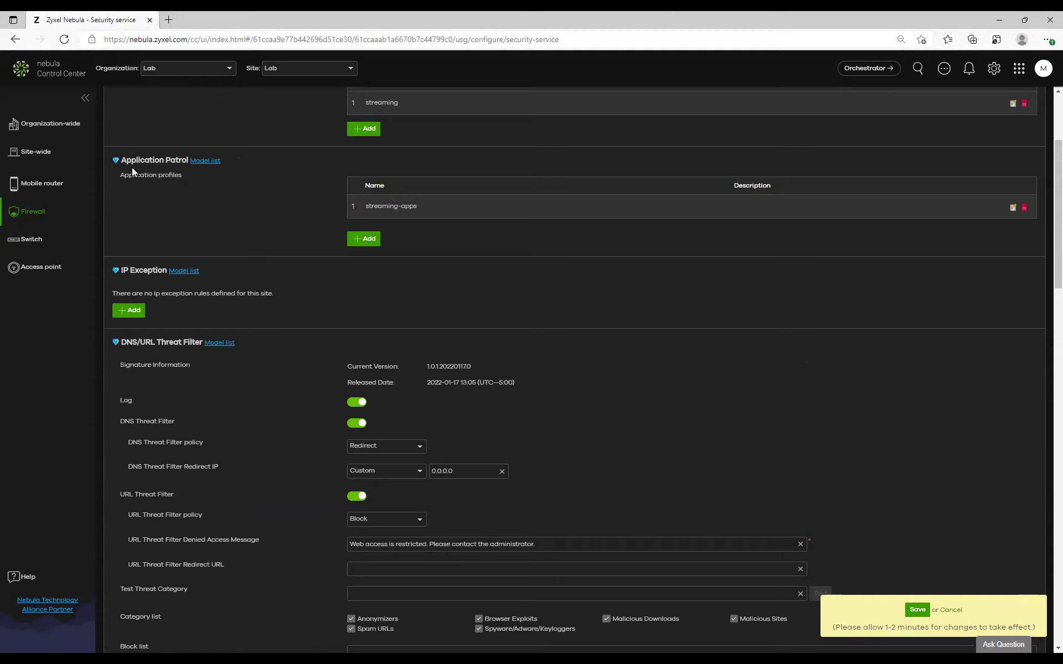
scroll(214, 179, up, 3)
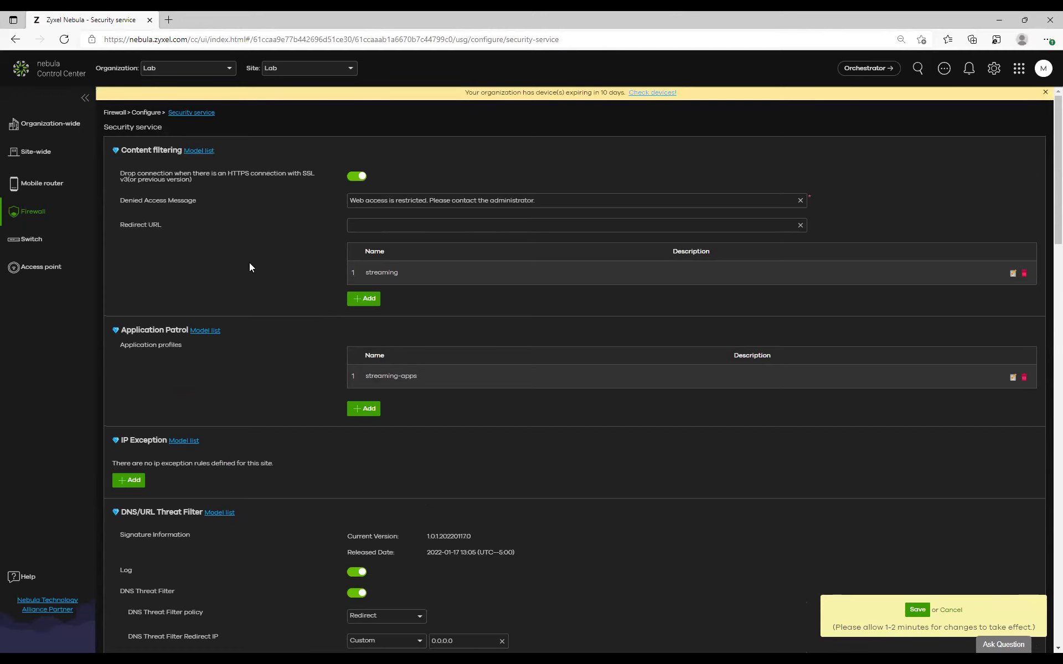
scroll(257, 256, down, 1)
scroll(256, 260, down, 3)
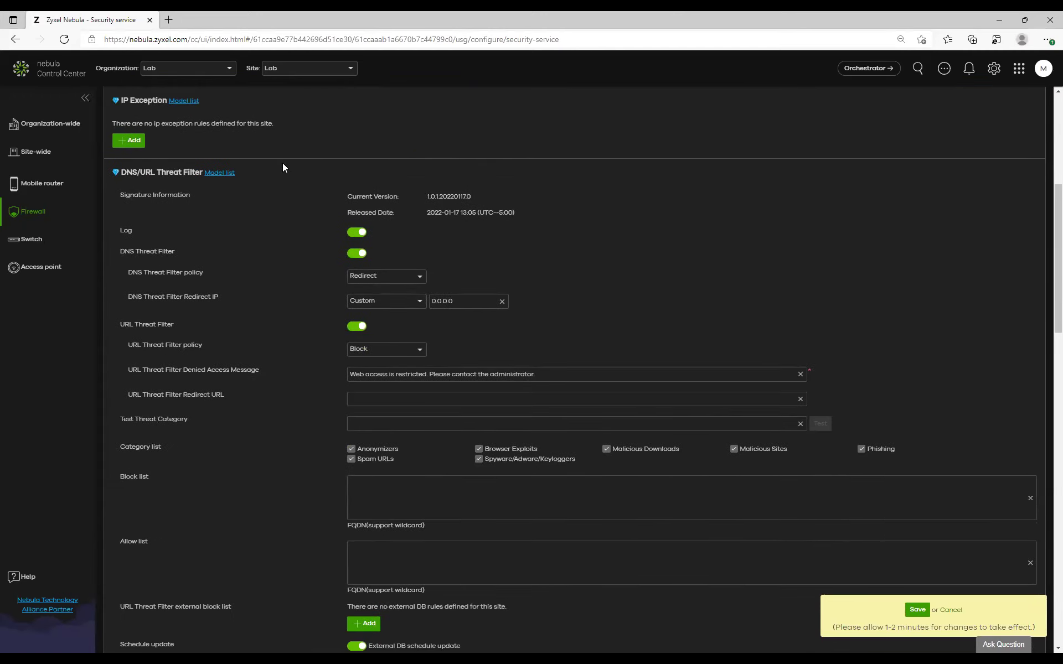
scroll(279, 170, down, 7)
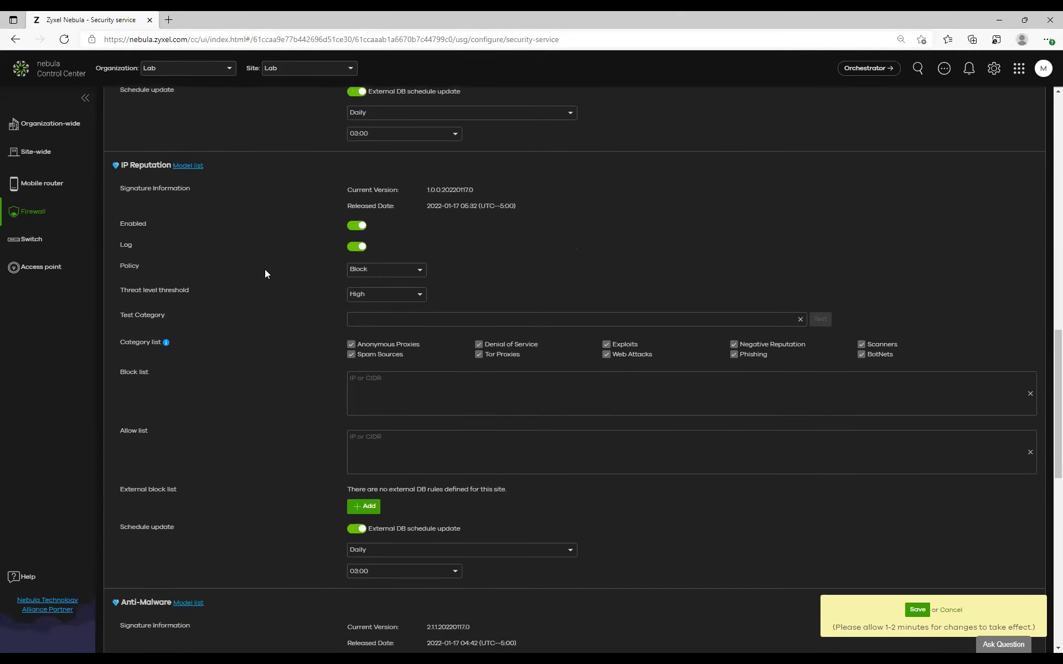
scroll(265, 273, down, 1)
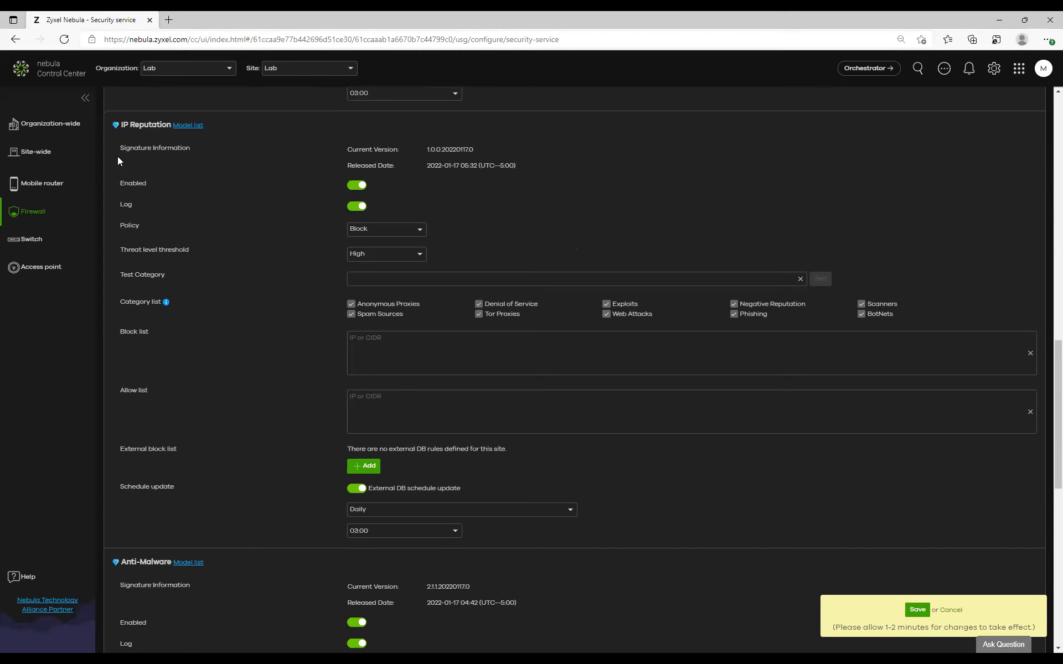
scroll(118, 161, up, 3)
scroll(170, 295, up, 8)
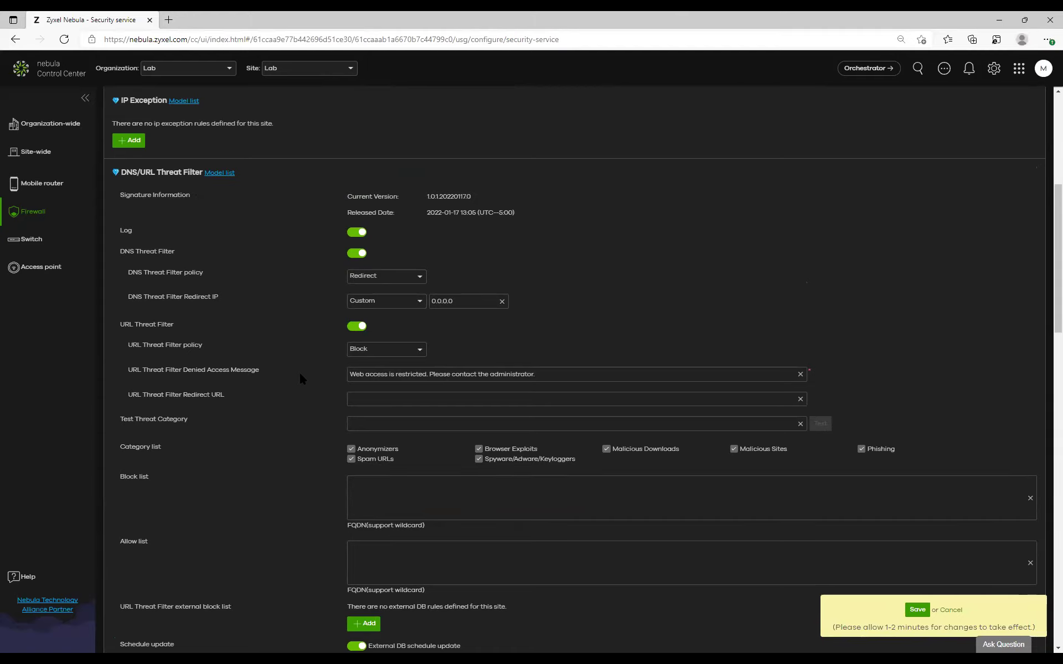
scroll(300, 375, down, 6)
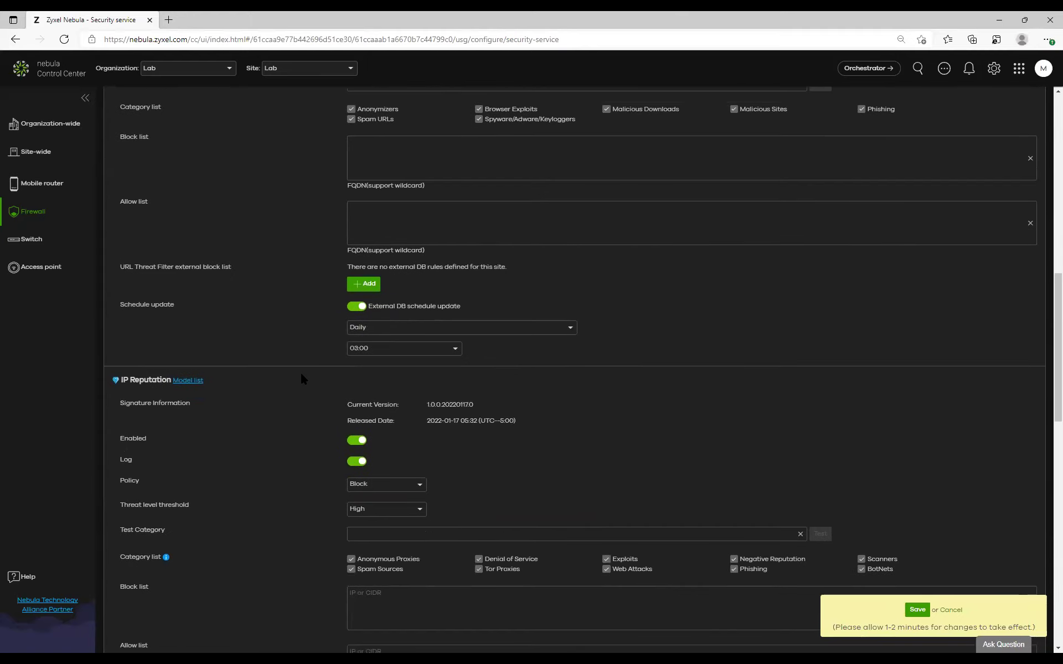
scroll(302, 379, down, 3)
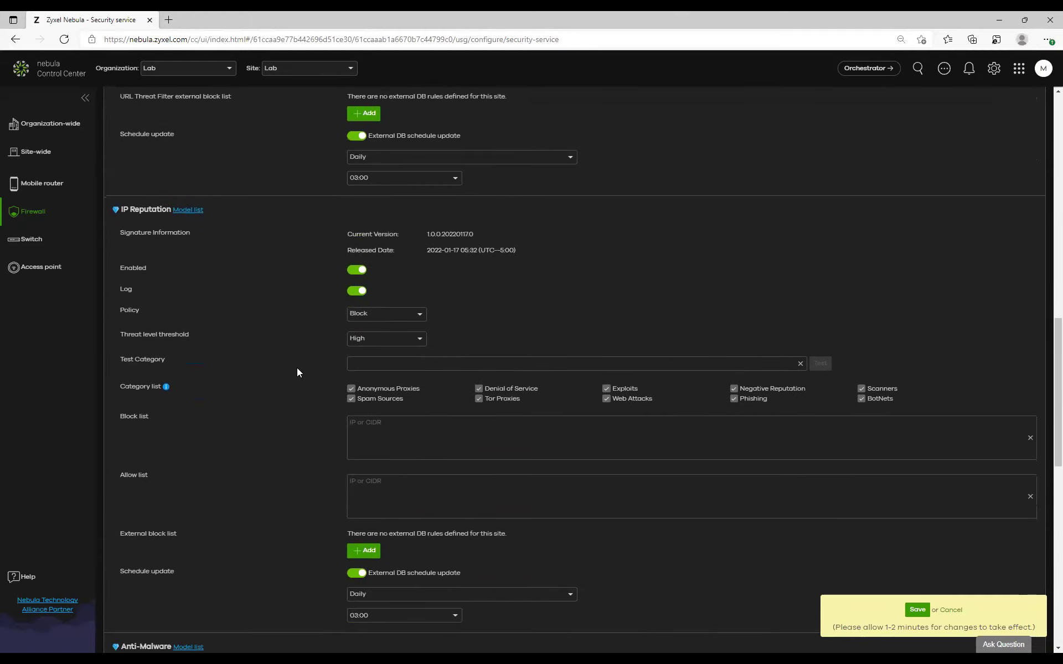
- Try the Stream, Express and Hybrid scan modes for Anti-Malware to compare their options, finishing on Stream mode
scroll(290, 354, down, 6)
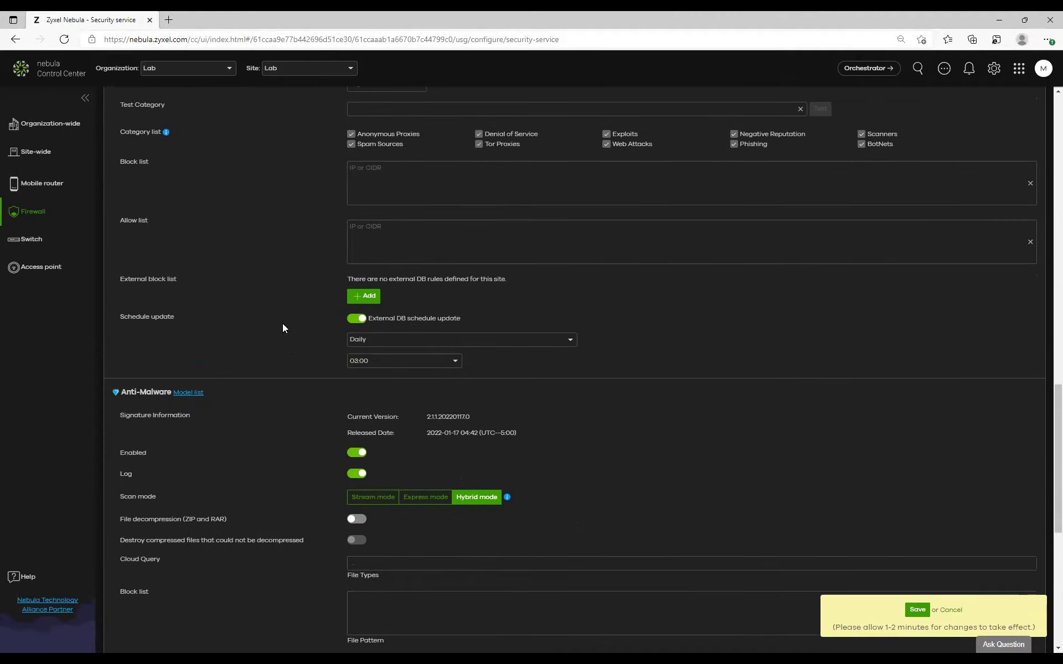
scroll(275, 339, down, 2)
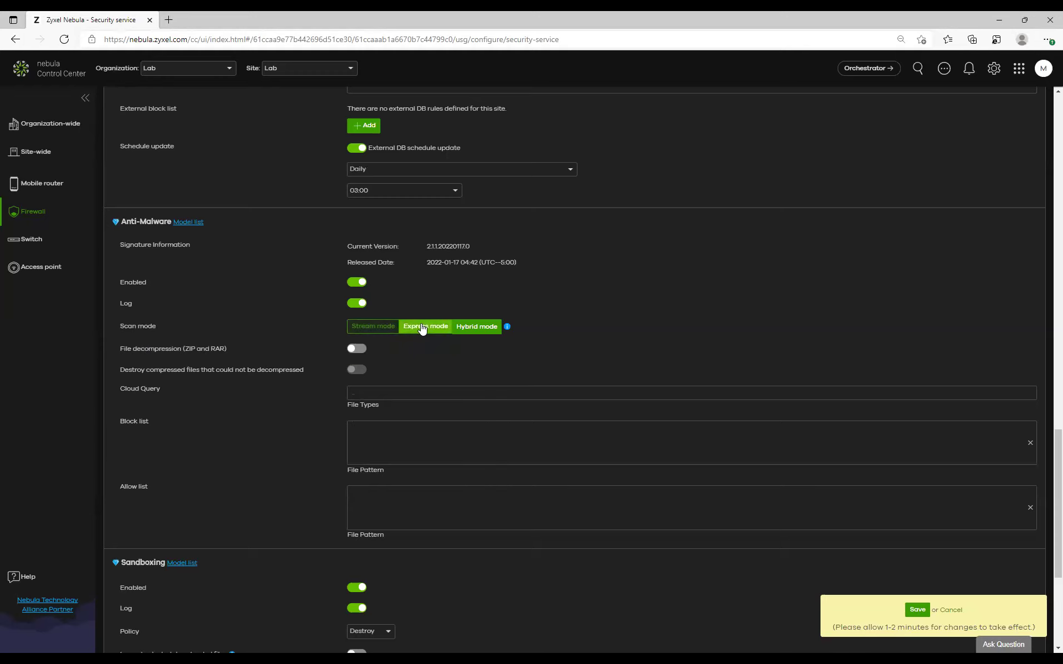
click(378, 331)
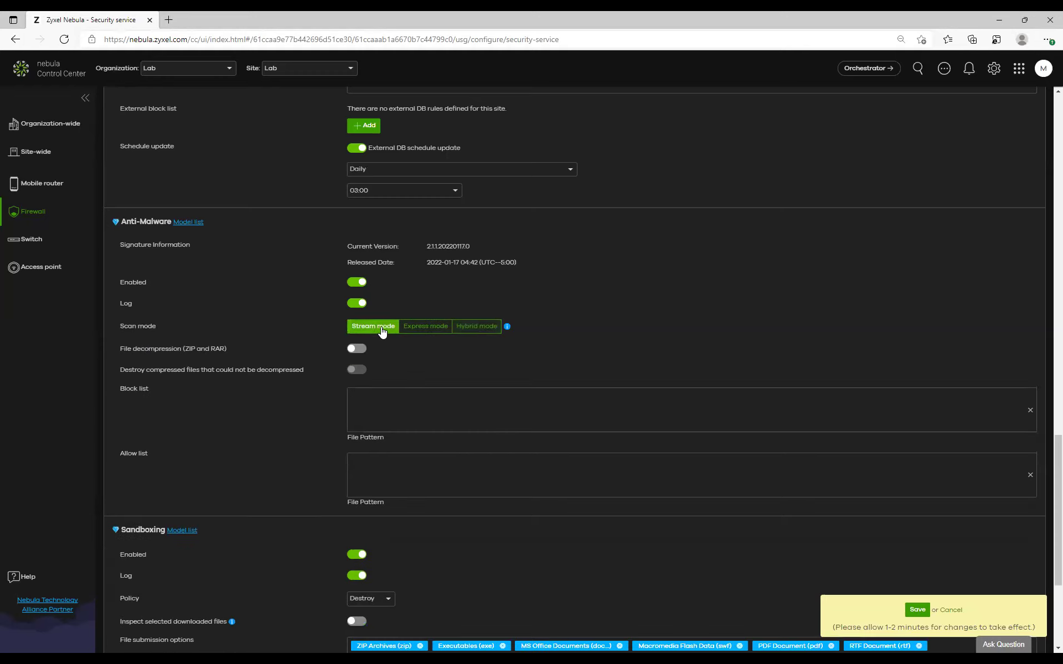
click(433, 330)
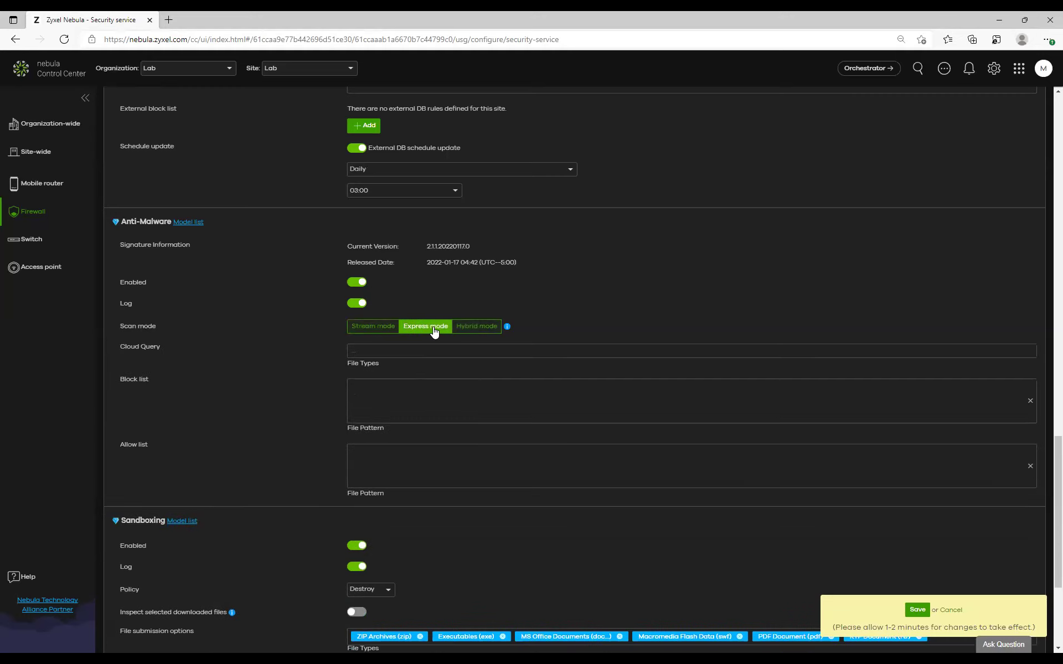
click(475, 330)
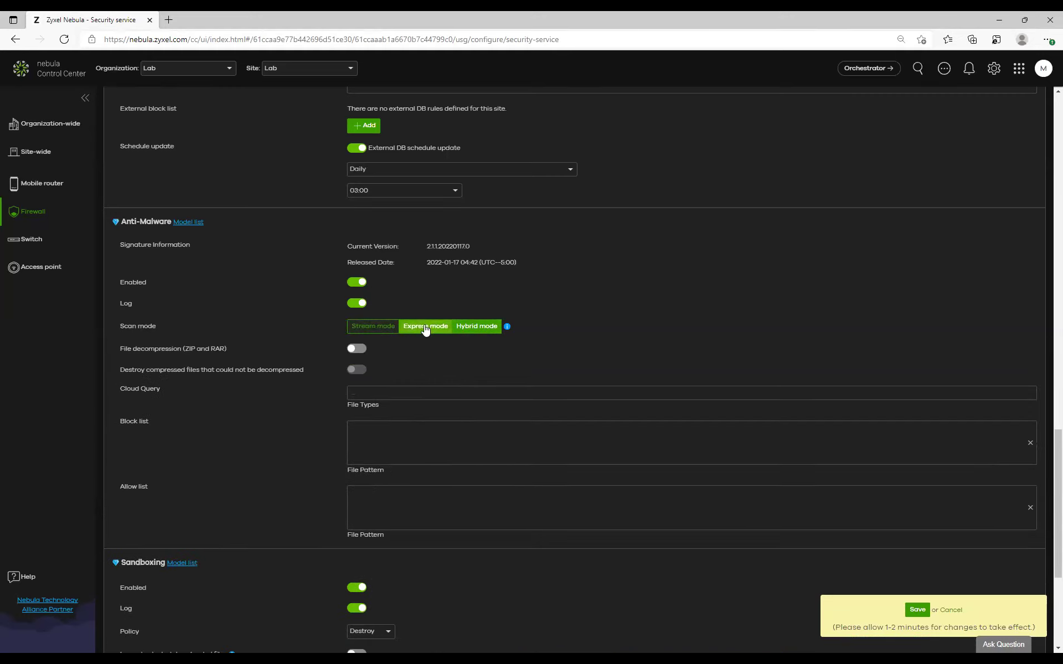
click(385, 331)
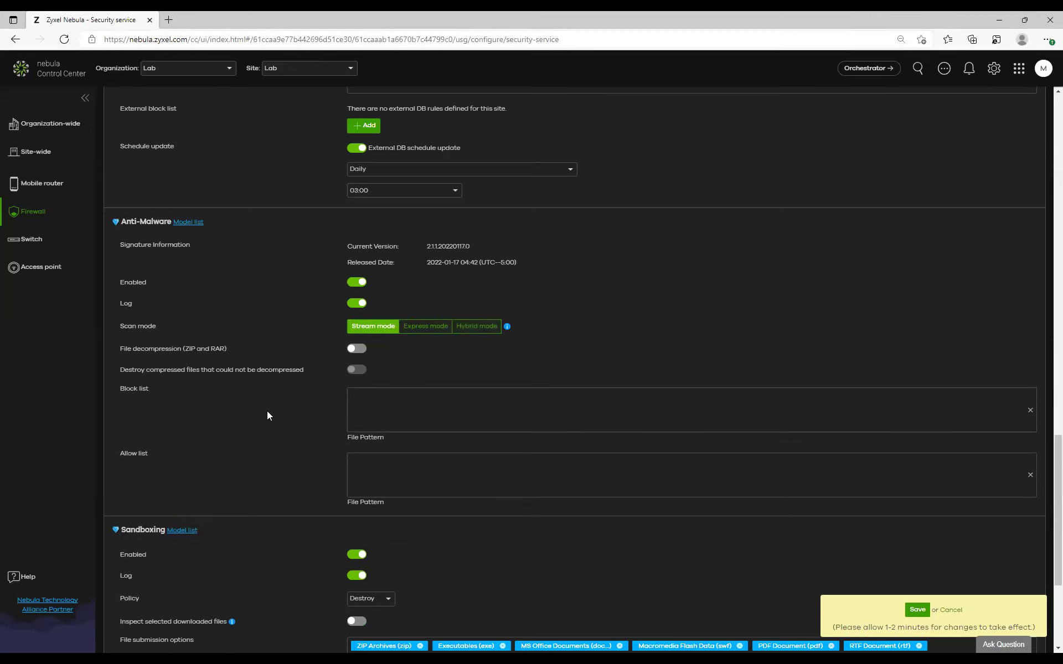
scroll(265, 406, down, 2)
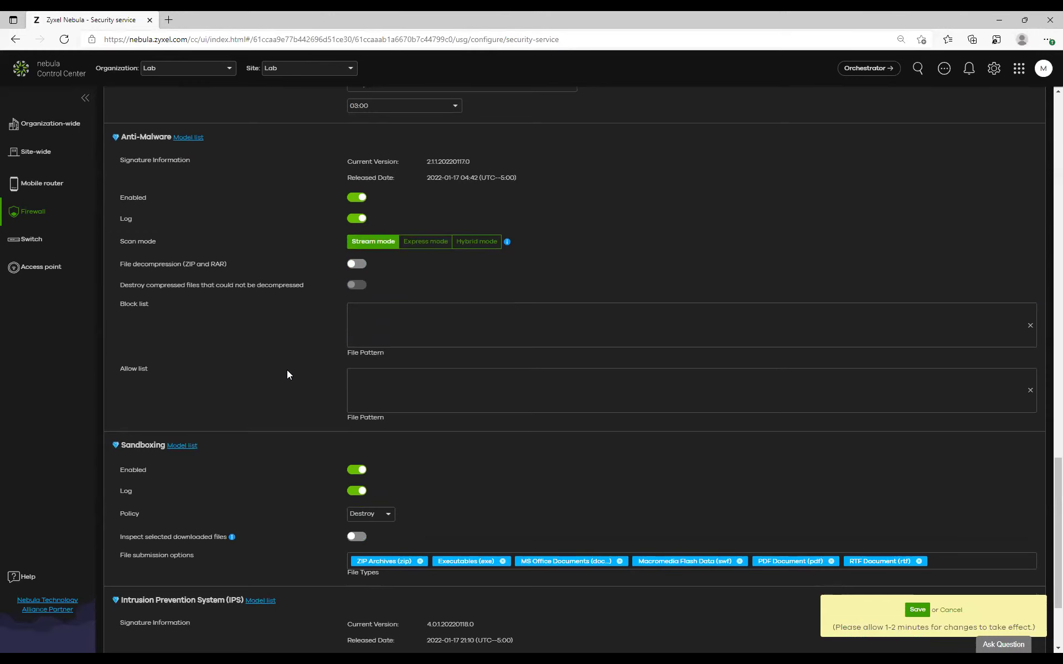
scroll(287, 374, up, 2)
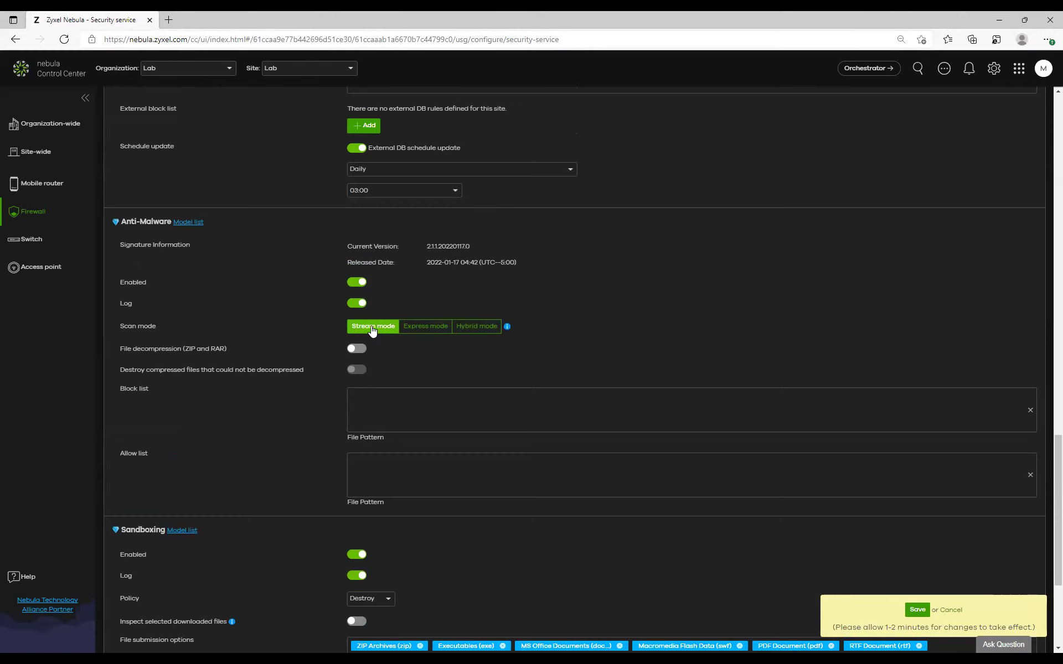
- Cycle the Anti-Malware scan mode through Express, Stream and Hybrid again, and return it to Stream mode
click(427, 325)
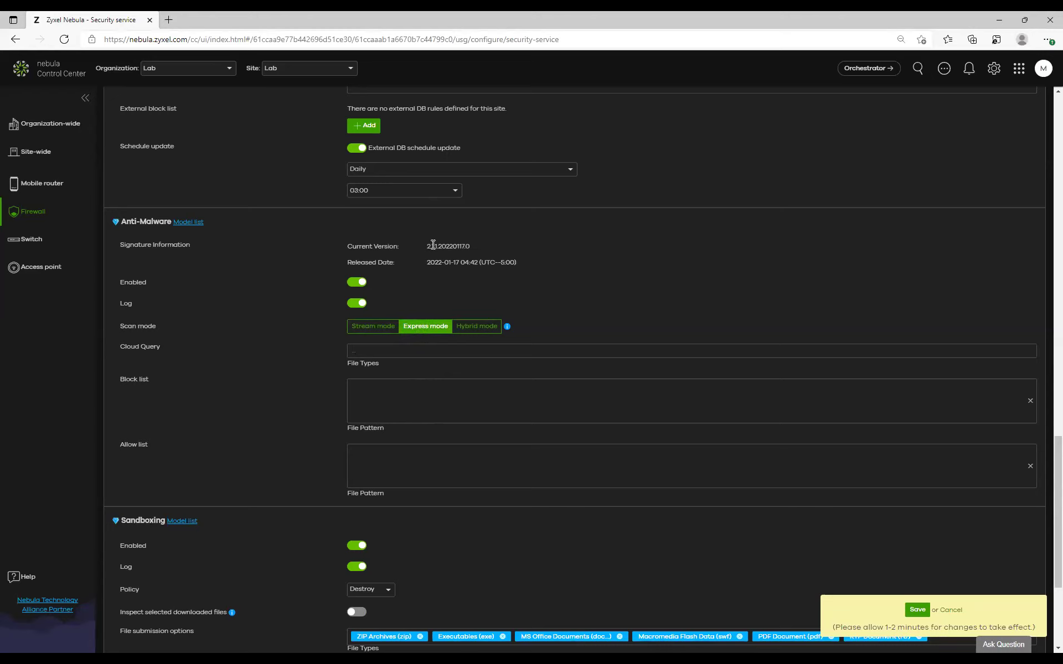
click(371, 328)
click(379, 330)
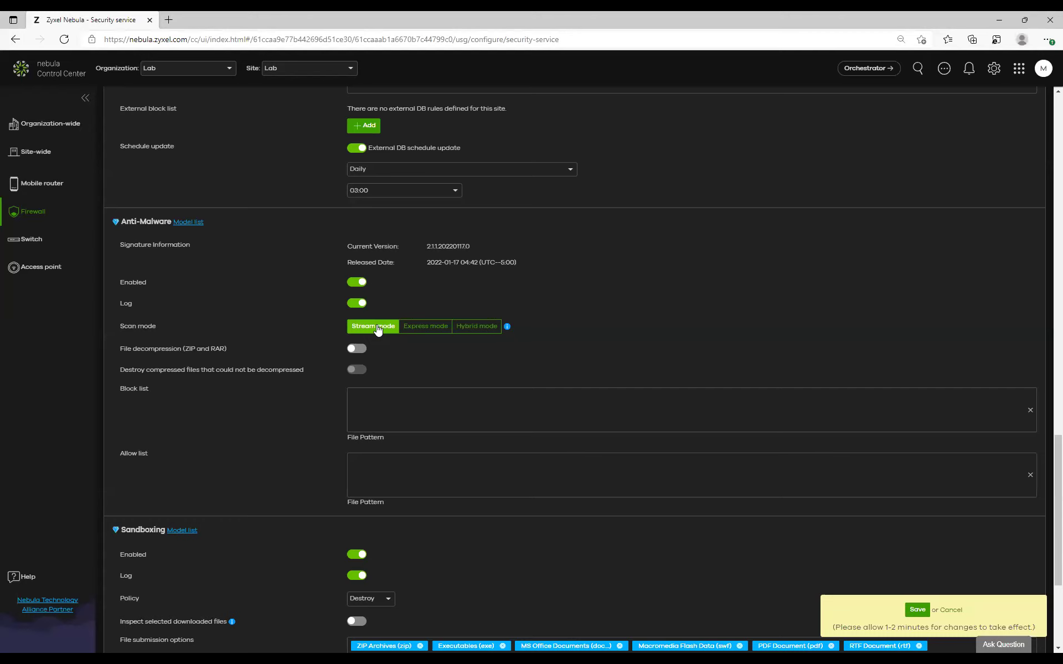
click(428, 331)
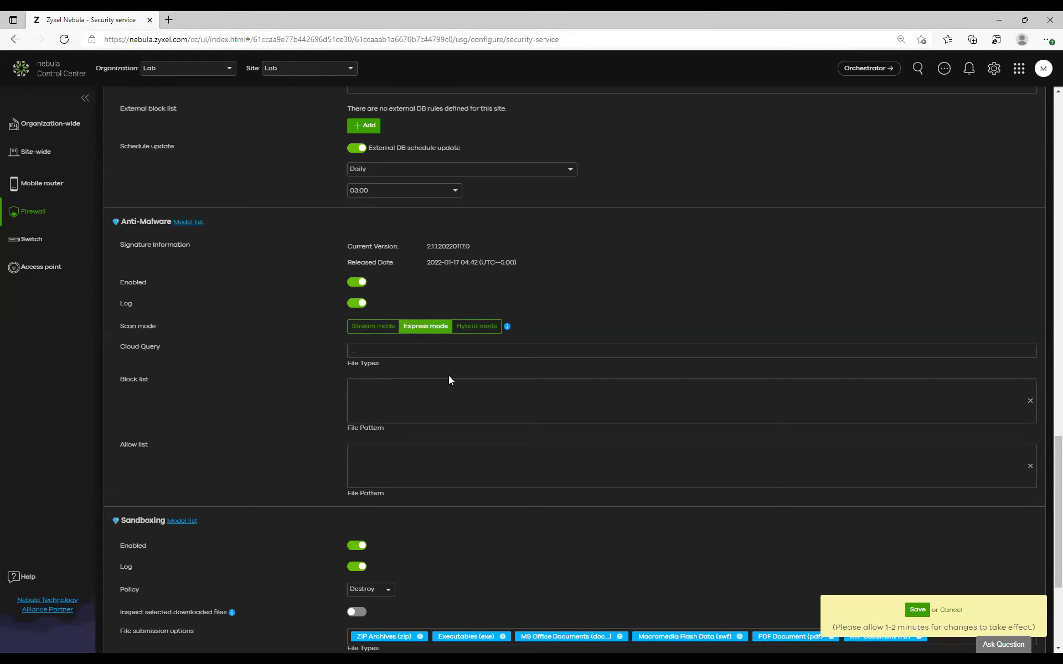
click(481, 327)
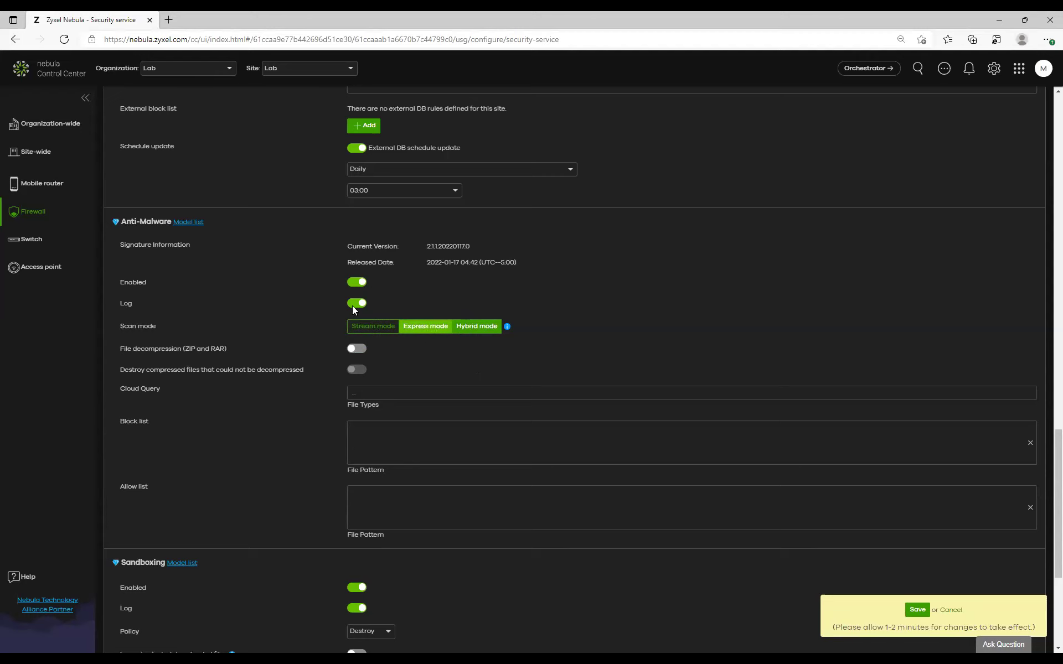
click(388, 327)
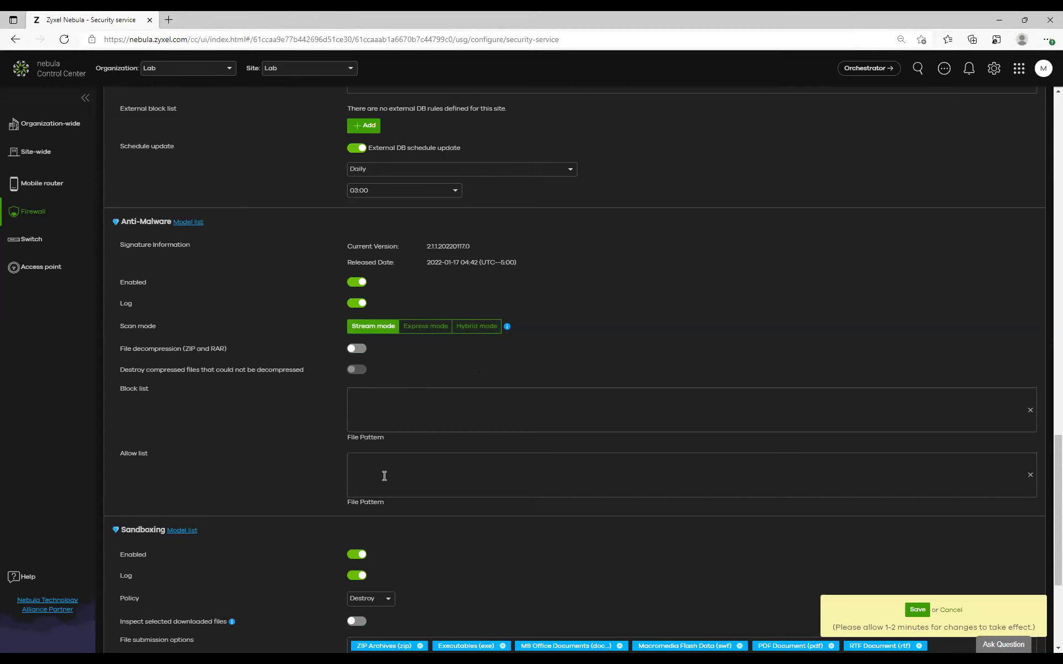
- Switch Anti-Malware to Express mode, examine the available Cloud Query file types, and return to Stream mode
click(421, 328)
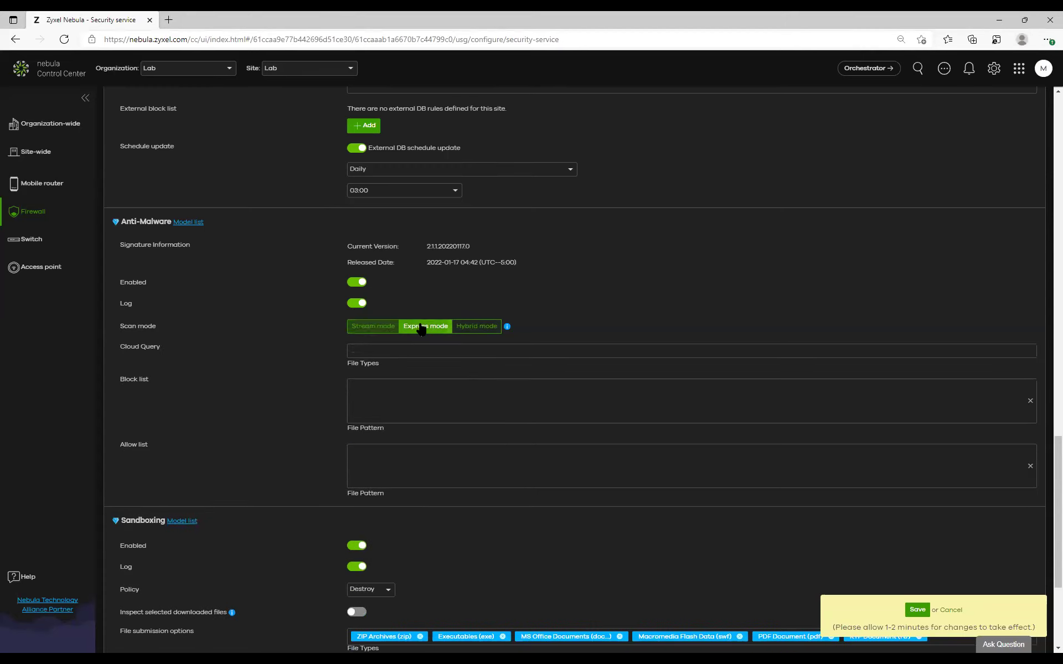
click(371, 352)
scroll(413, 393, down, 5)
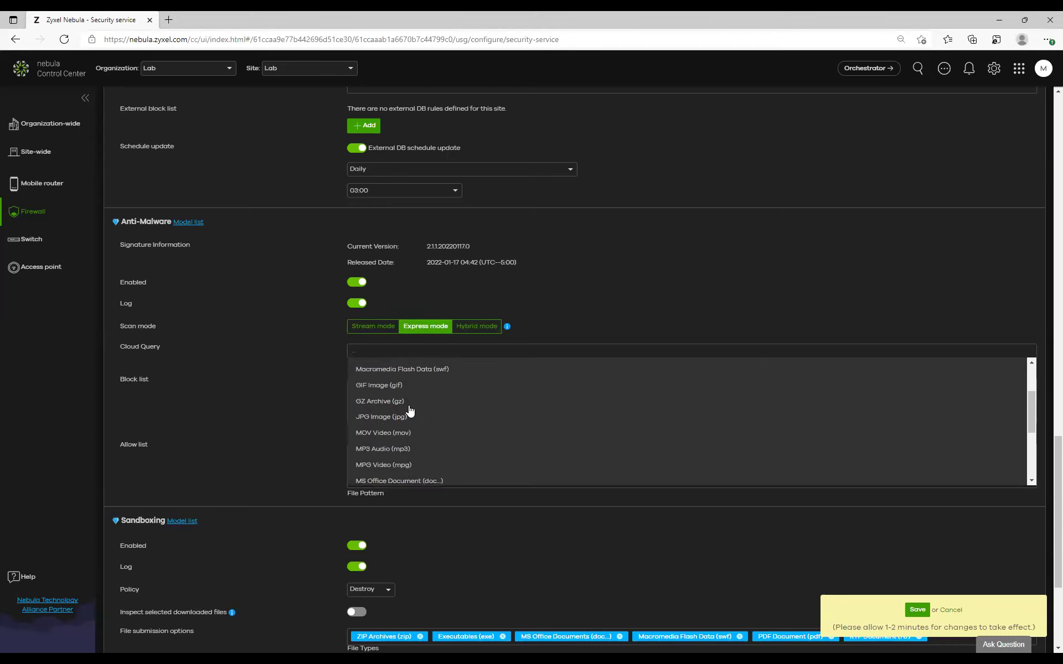
scroll(410, 414, down, 1)
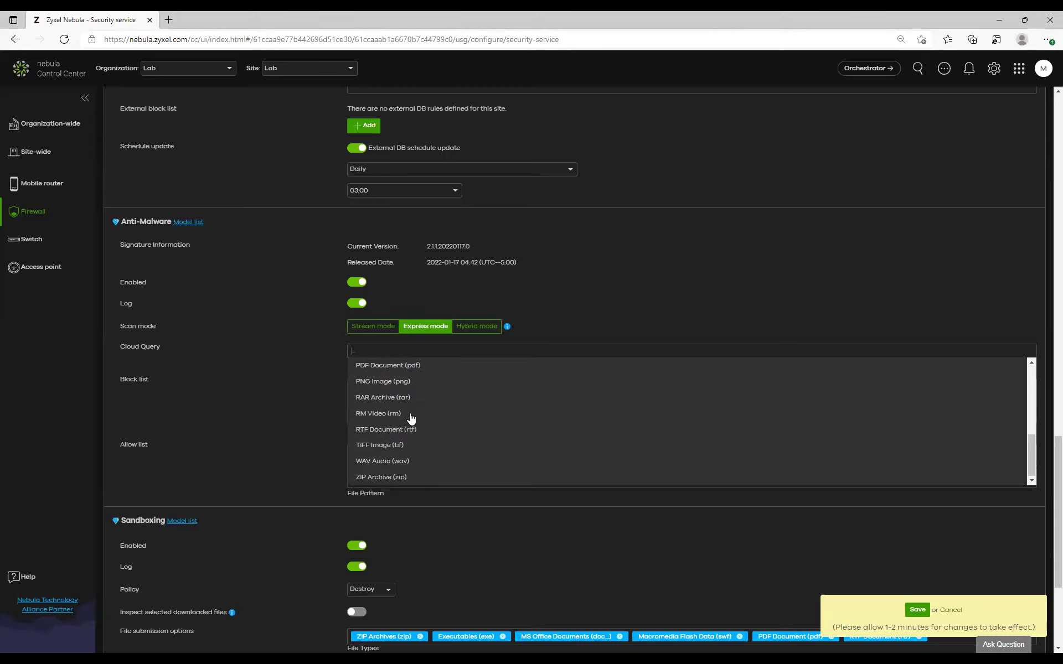
click(374, 328)
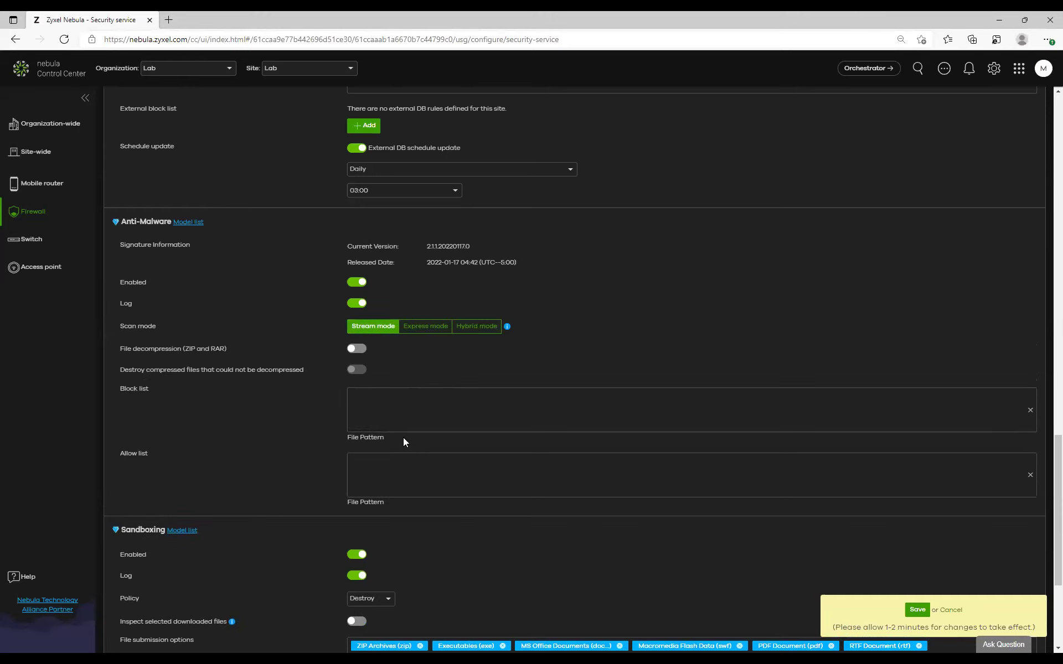
- Review the Cloud Query file types in Express mode and again in Hybrid mode, leaving Anti-Malware on Hybrid mode
click(426, 330)
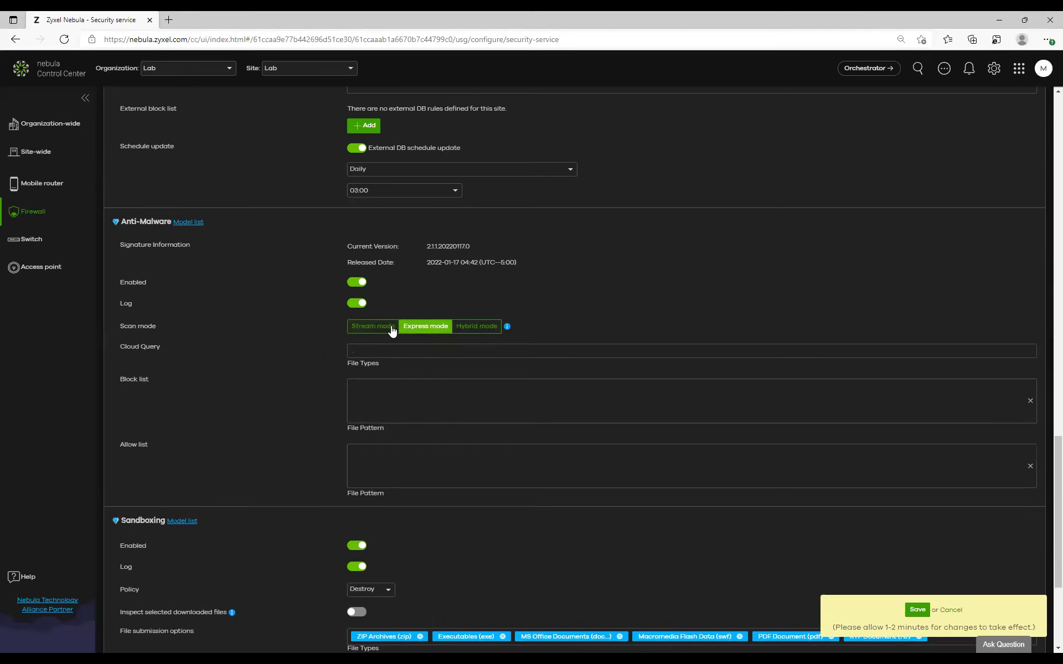
click(375, 350)
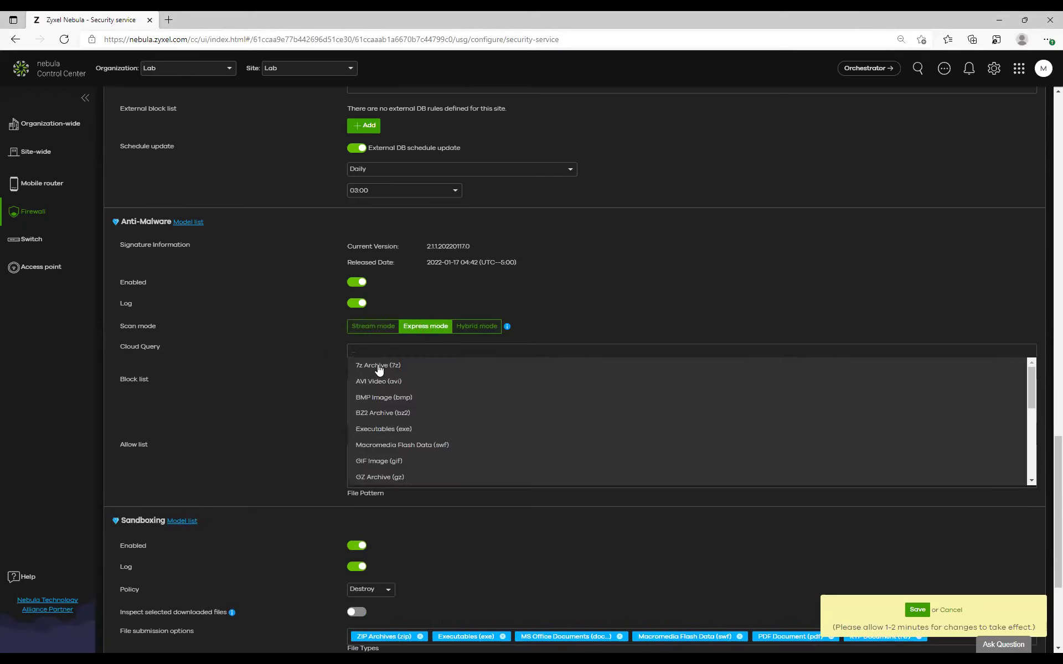
scroll(403, 404, down, 4)
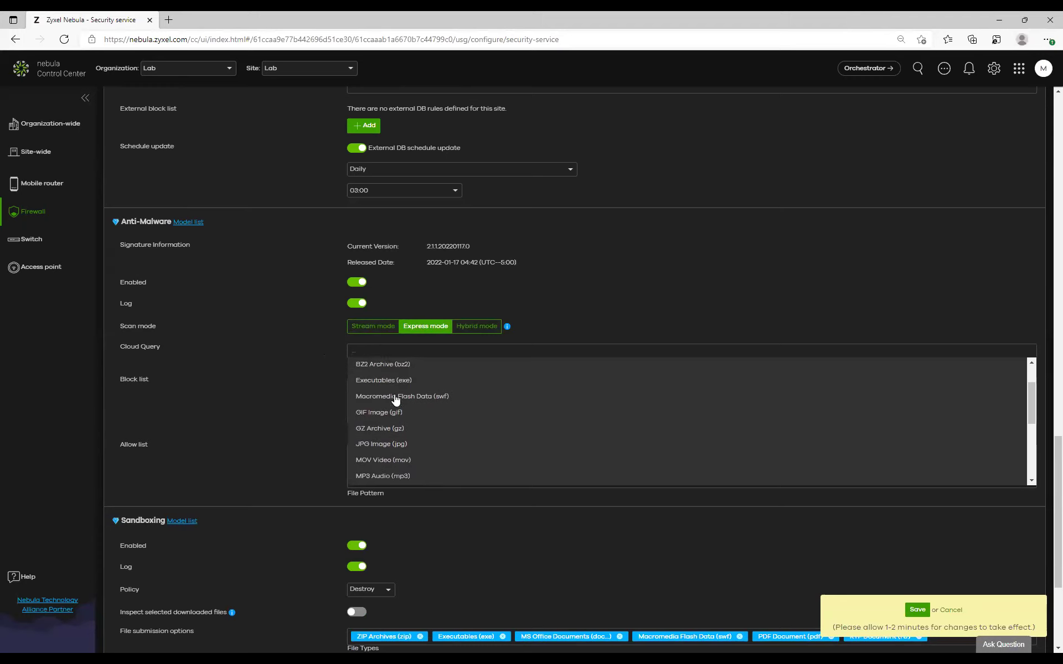
scroll(410, 410, down, 5)
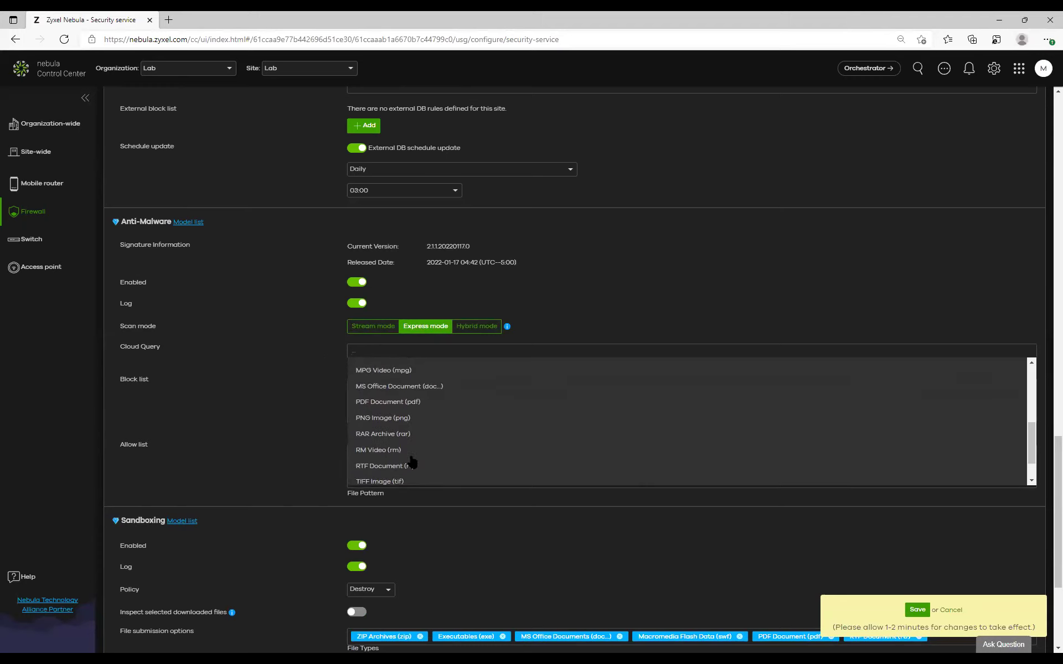
scroll(407, 470, up, 9)
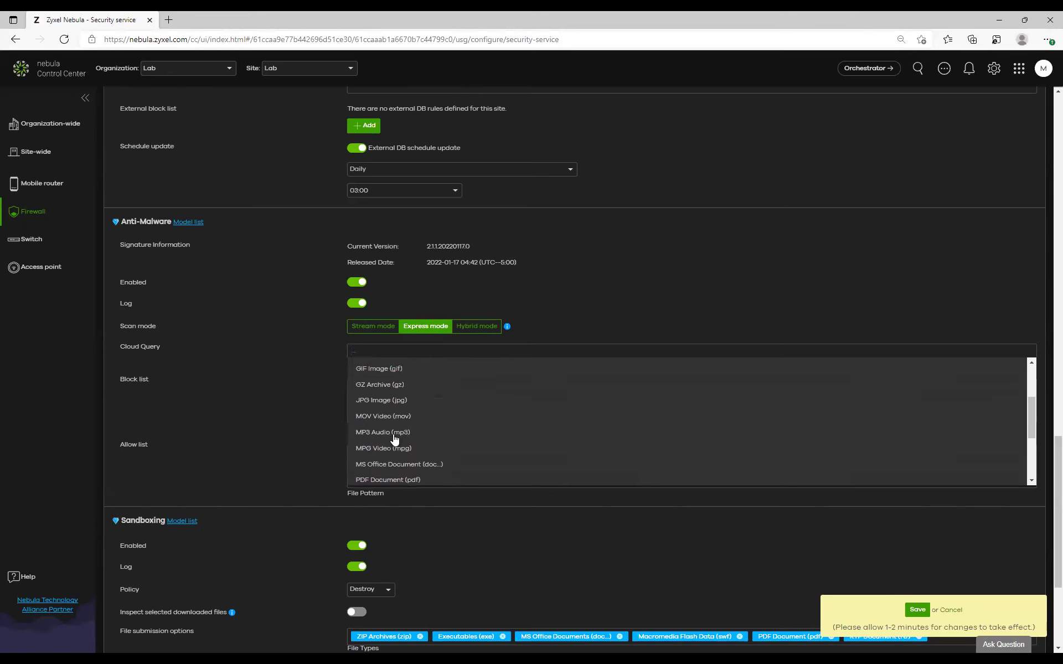
click(477, 326)
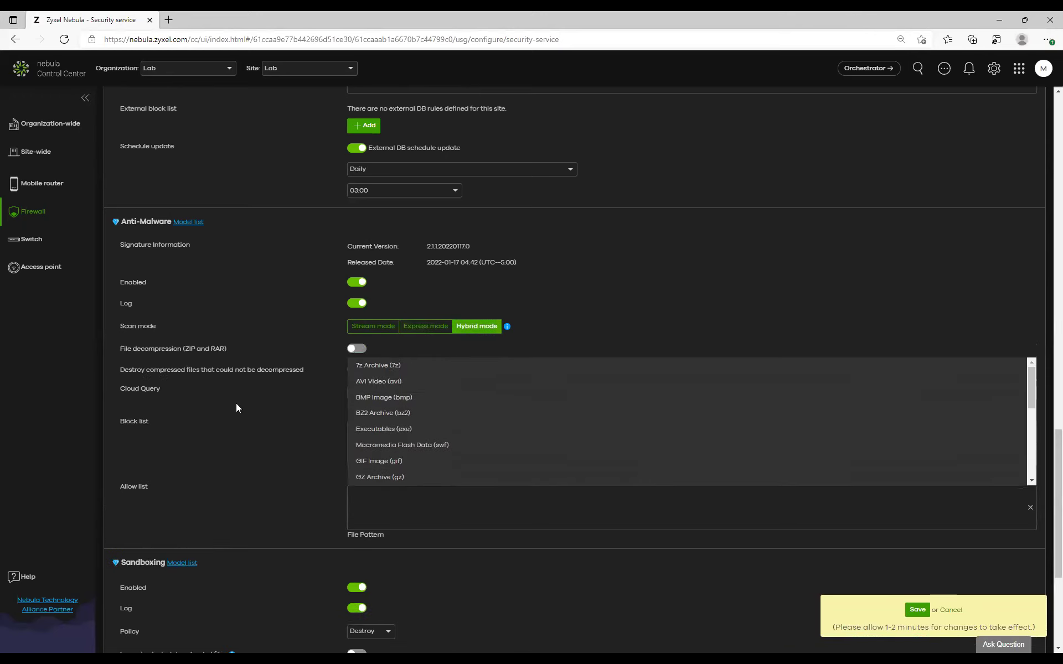
click(268, 415)
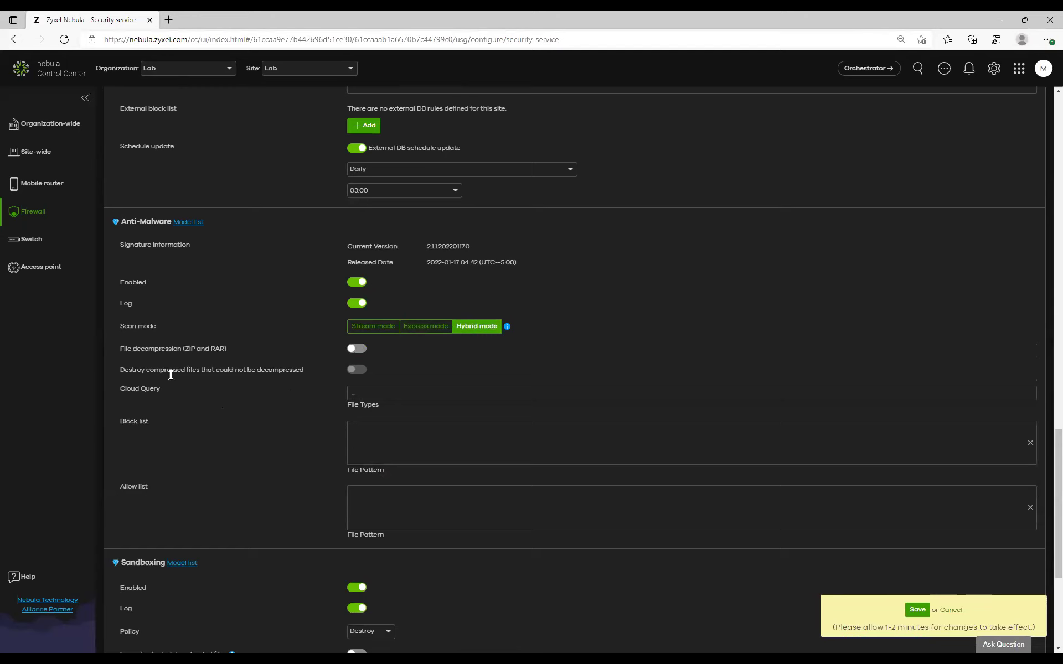
click(373, 393)
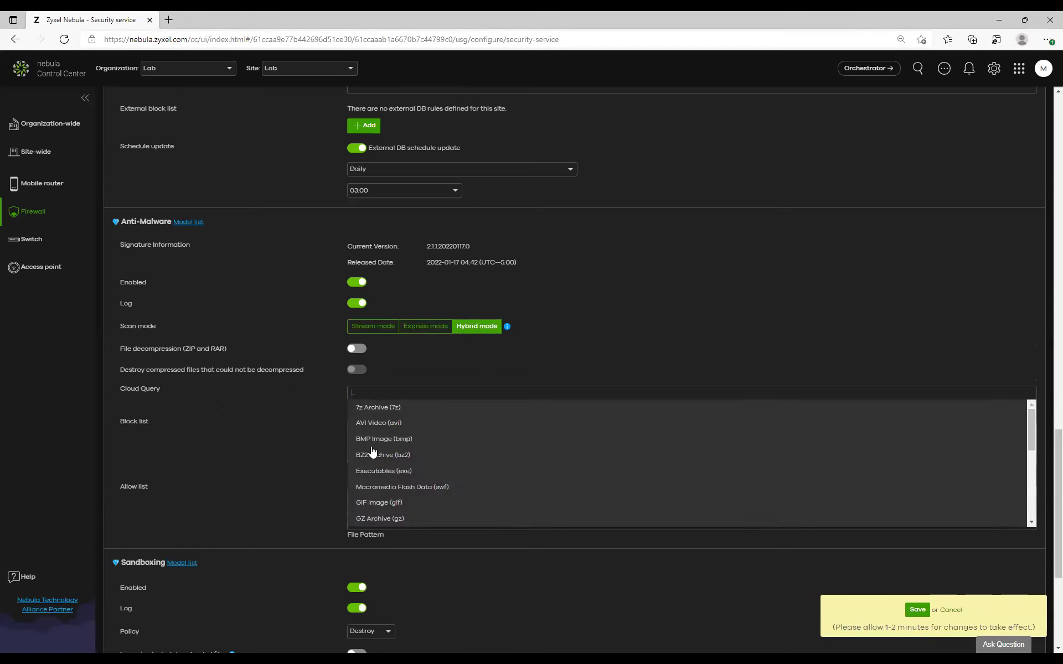
click(180, 431)
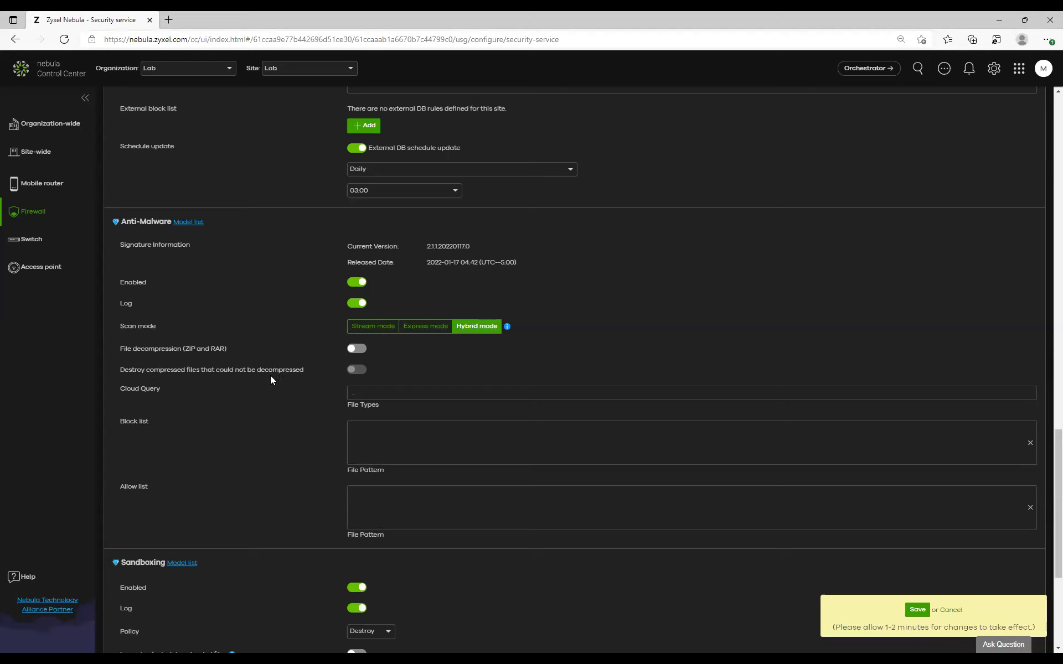
- Try enabling ZIP and RAR file decompression to check the option for destroying undecompressable files, and disable it again
click(351, 349)
drag(120, 369, 306, 372)
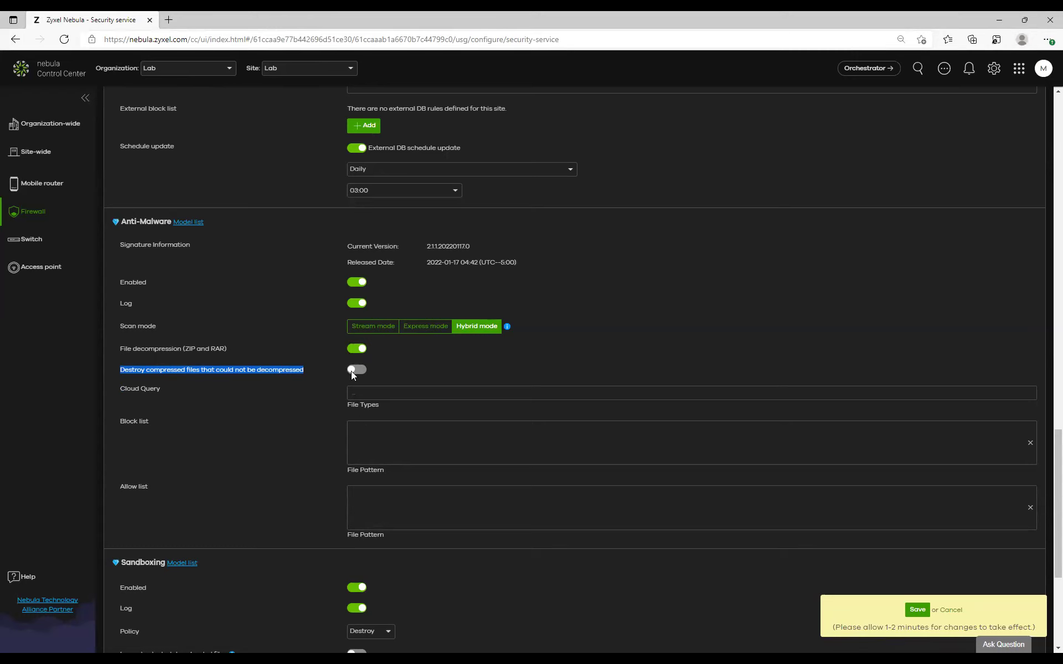
click(358, 349)
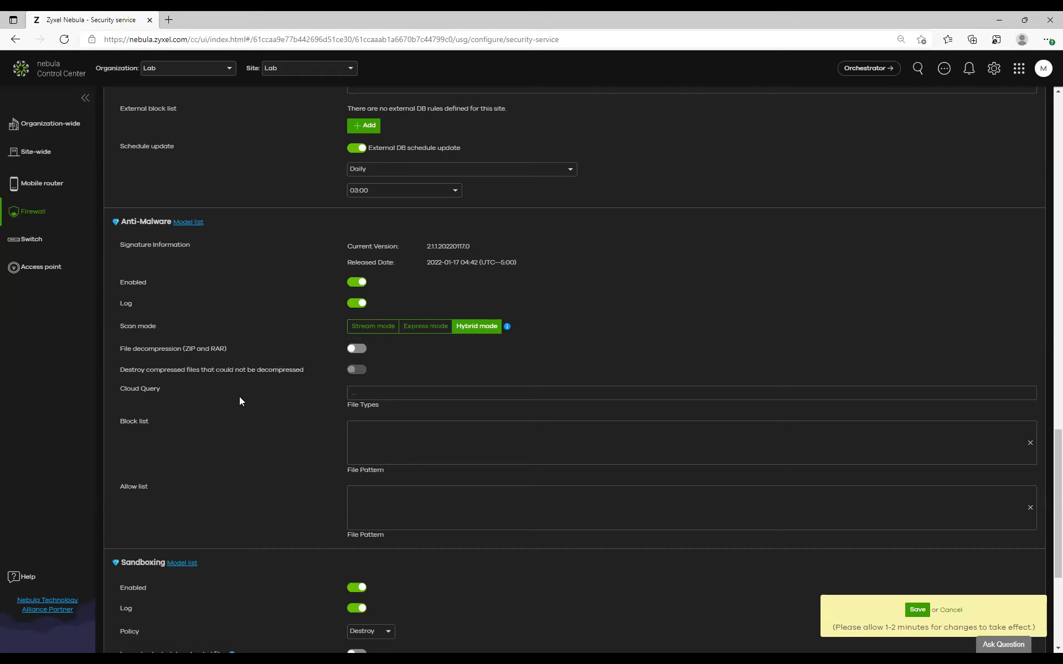
- Try the file pattern floorplan.pdf in the Anti-Malware block list, and clear the list
scroll(239, 396, down, 3)
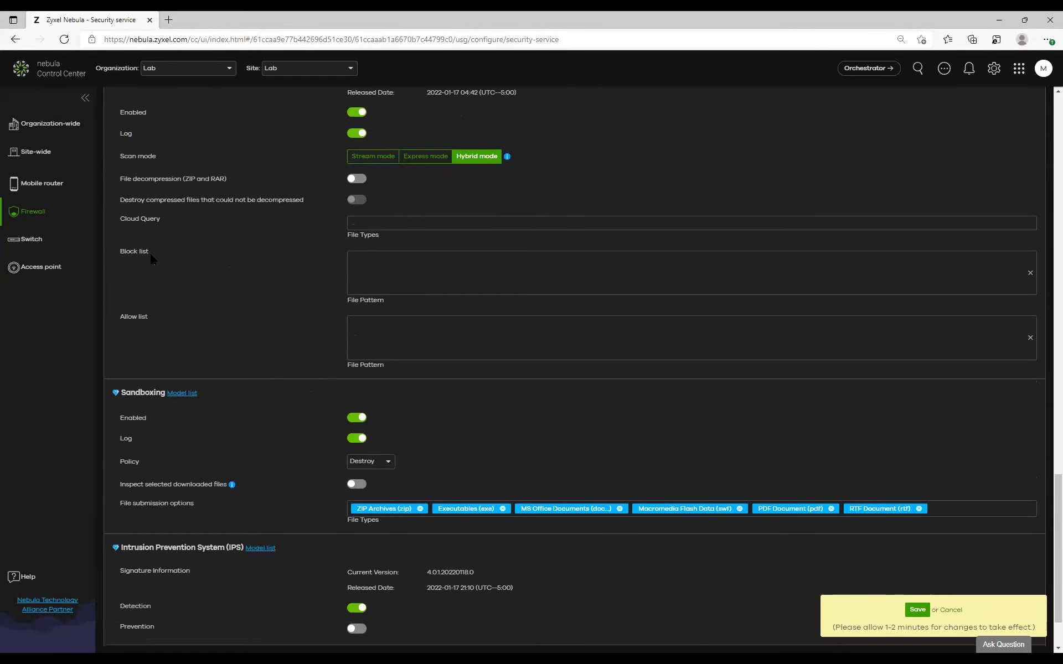
click(378, 264)
scroll(316, 269, up, 3)
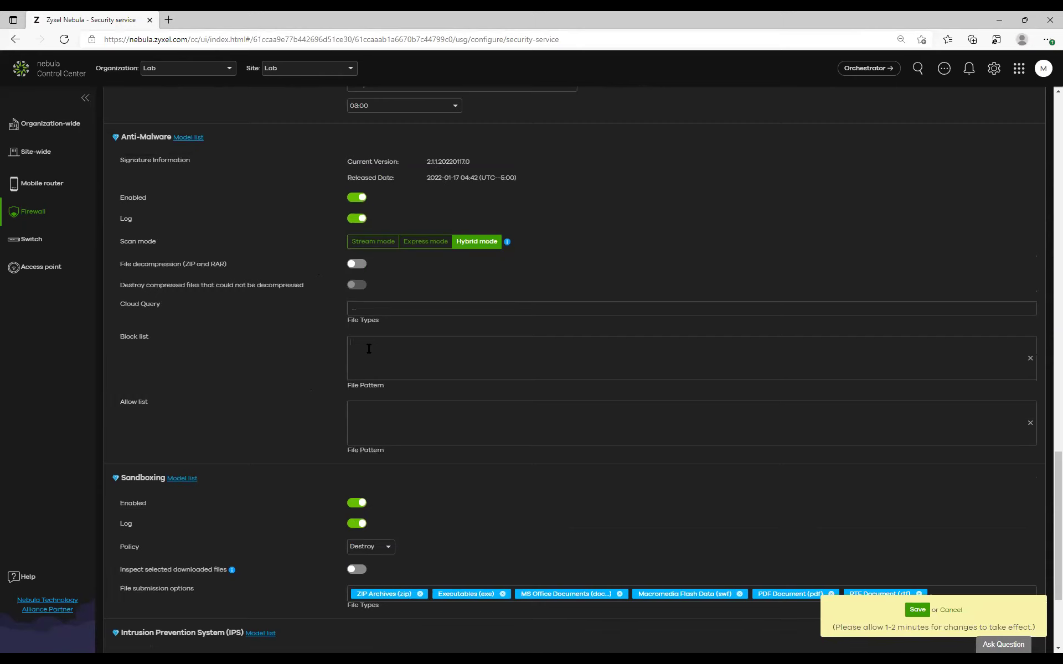
text(floorplan.pdf)
click(1030, 358)
- Review the Anti-Malware allow list and the Sandboxing and Intrusion Prevention System settings
click(399, 417)
scroll(255, 292, up, 2)
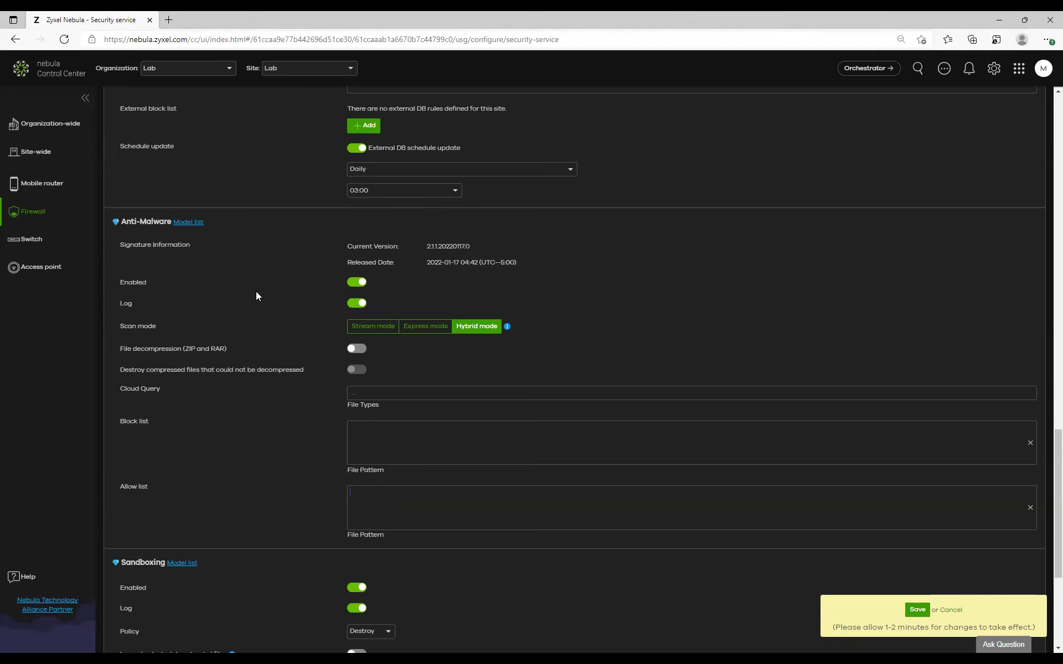
scroll(264, 313, down, 5)
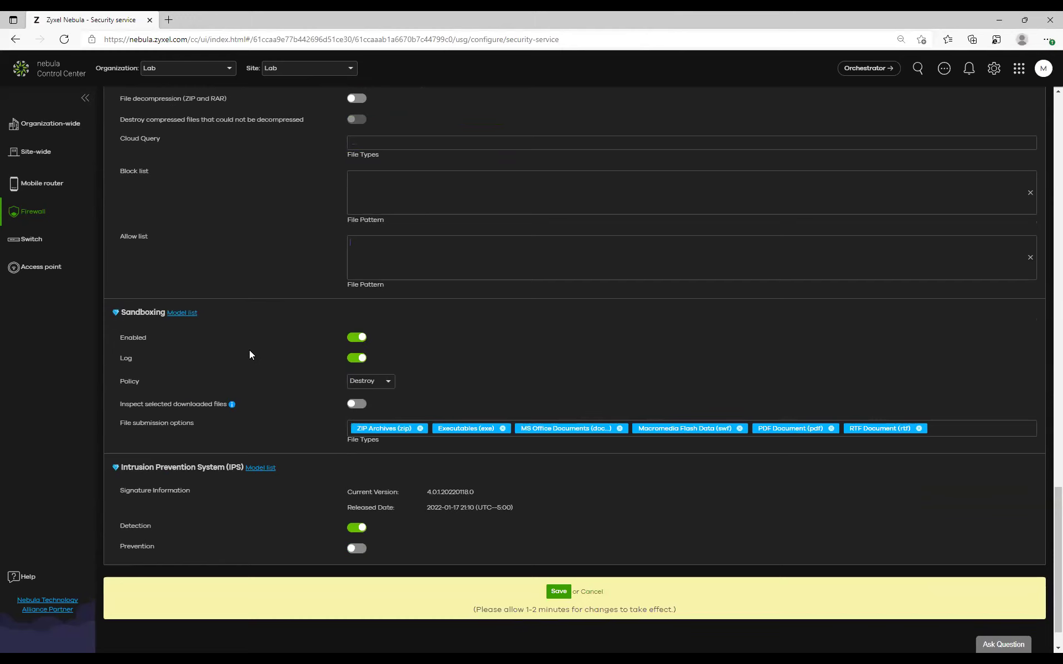
scroll(238, 326, up, 3)
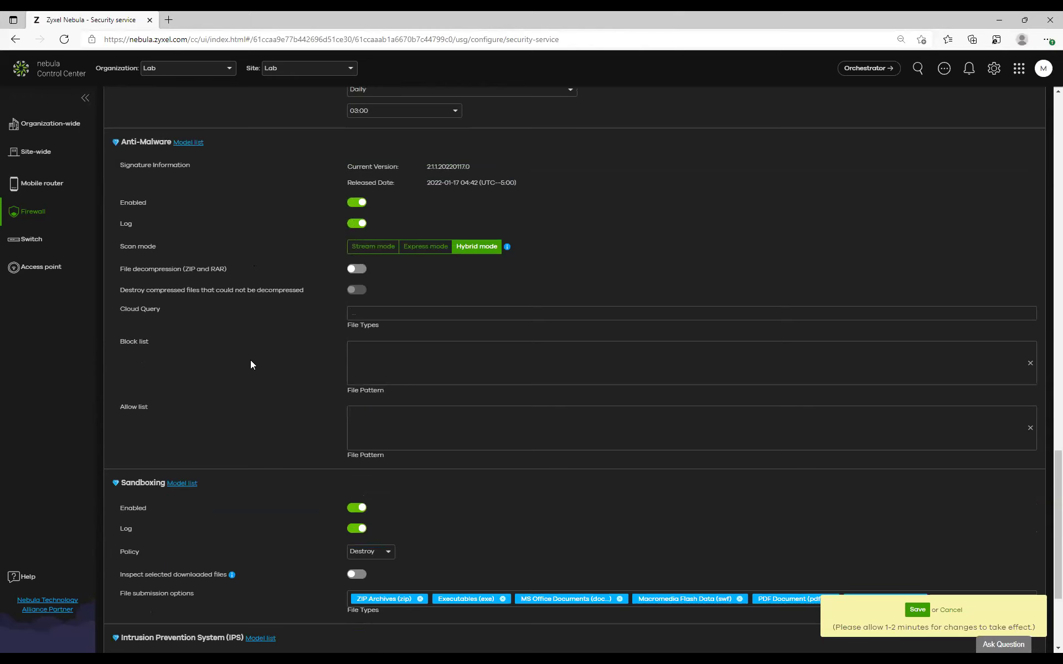
scroll(161, 430, down, 2)
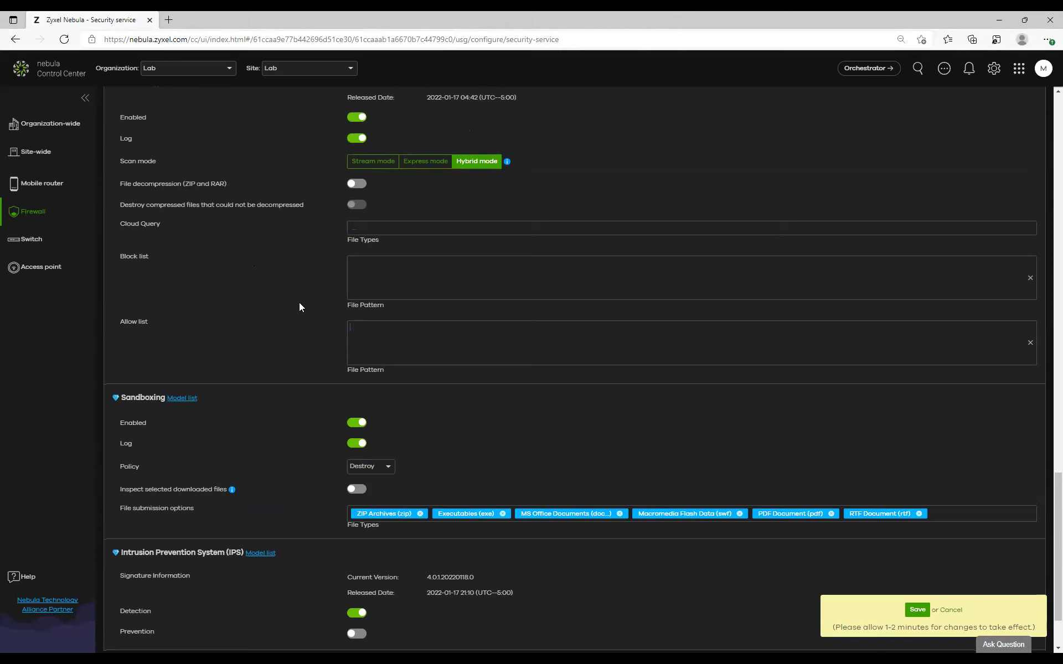
scroll(287, 315, up, 2)
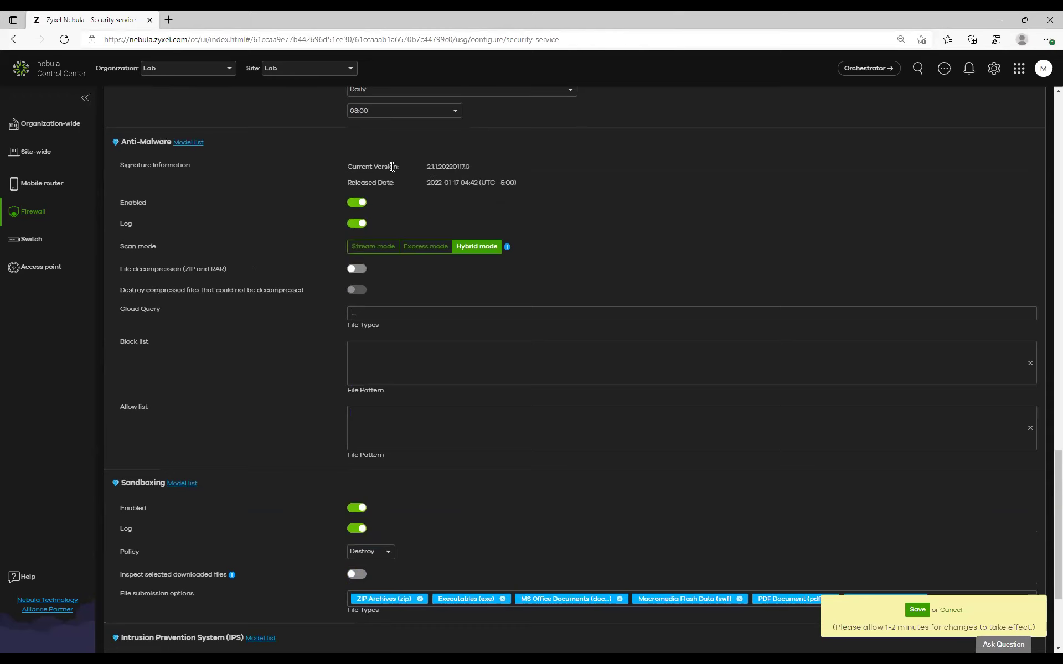
- Review the Anti-Malware signature version and scan settings alongside the Sandboxing settings
drag(426, 166, 468, 169)
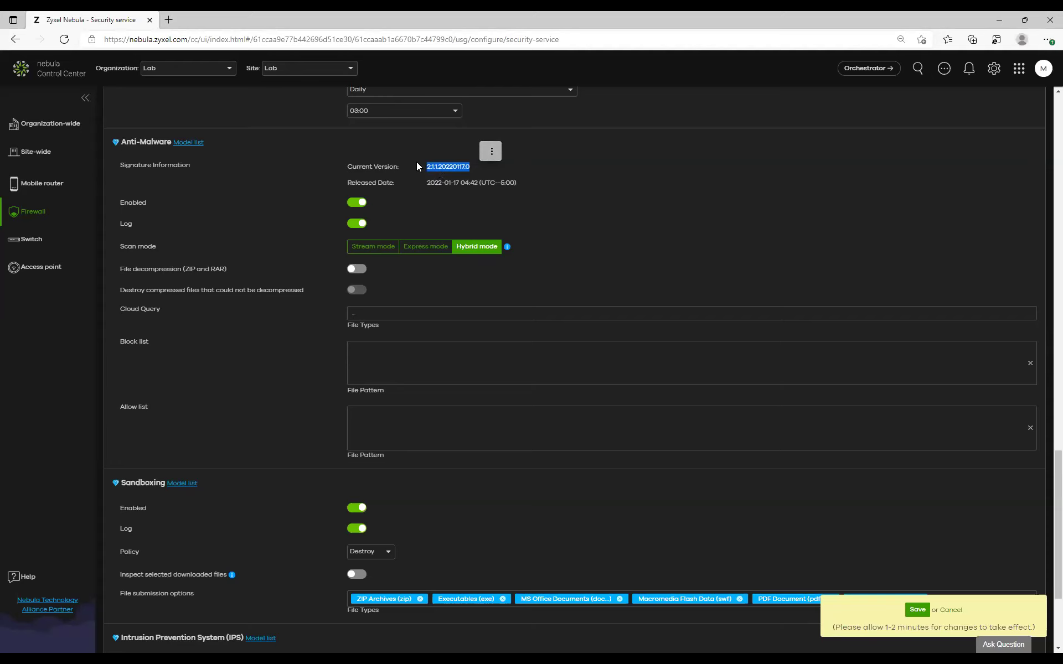
scroll(317, 243, down, 2)
scroll(301, 291, up, 2)
scroll(260, 265, down, 2)
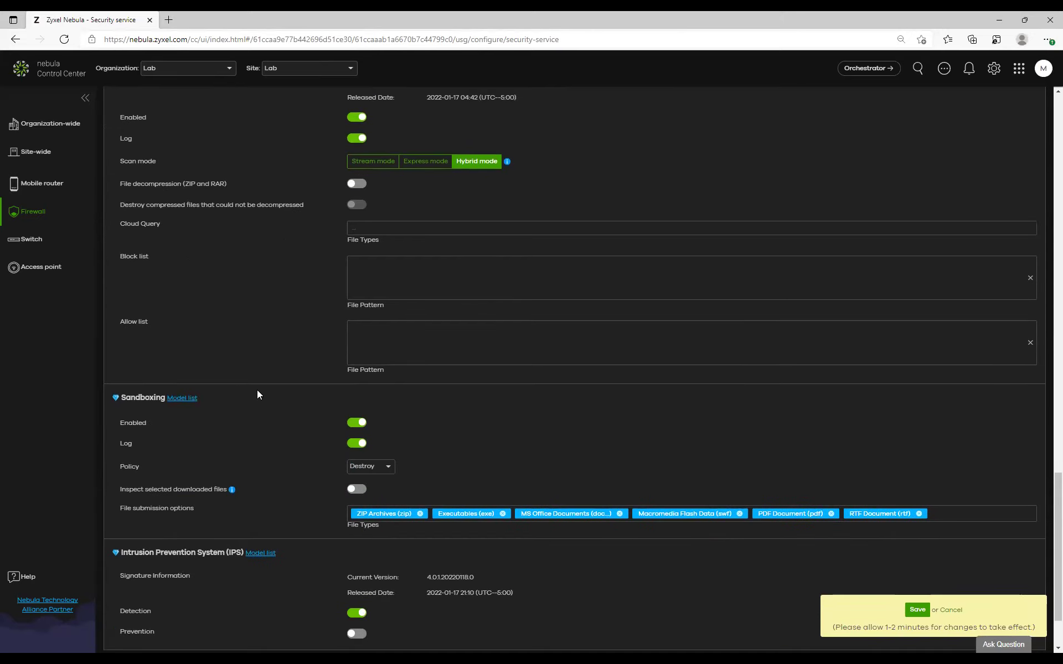
scroll(259, 364, up, 2)
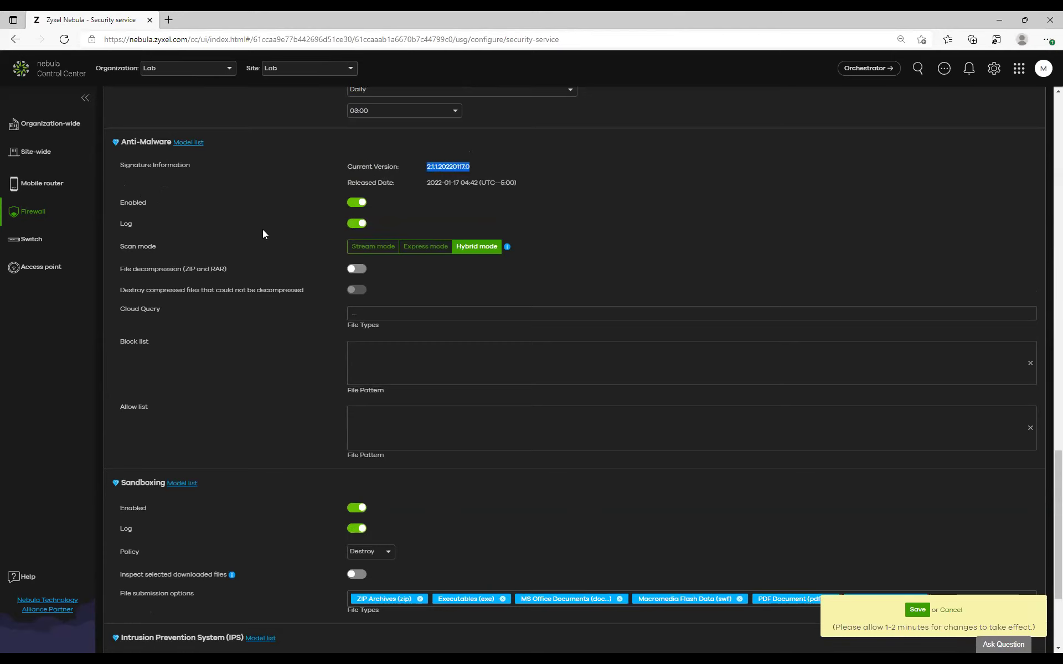
scroll(263, 229, down, 3)
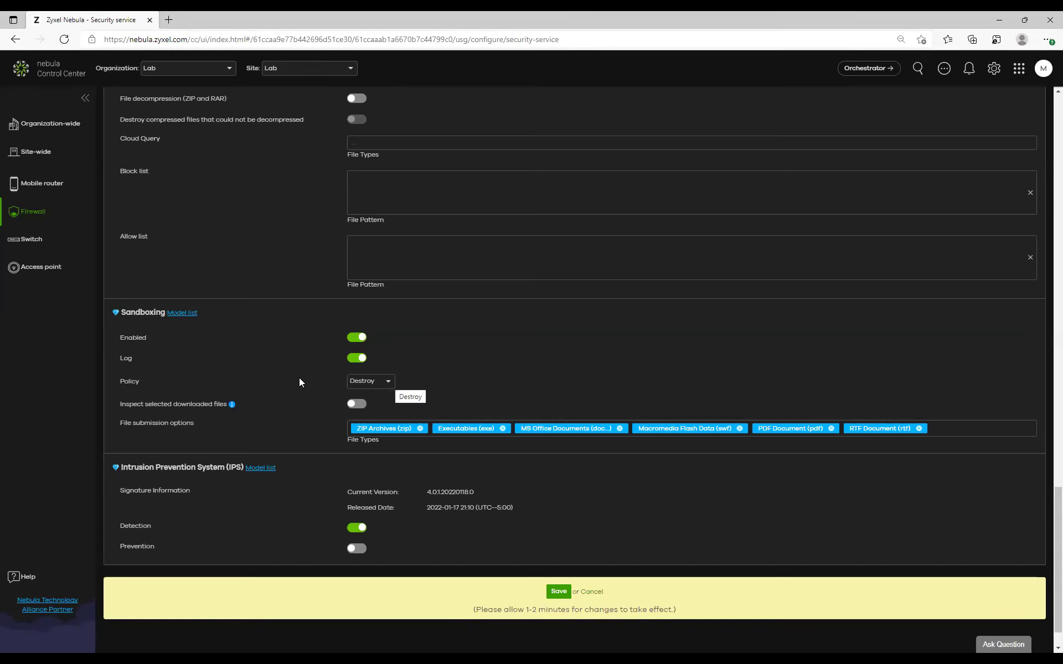
scroll(287, 359, up, 2)
scroll(215, 172, up, 2)
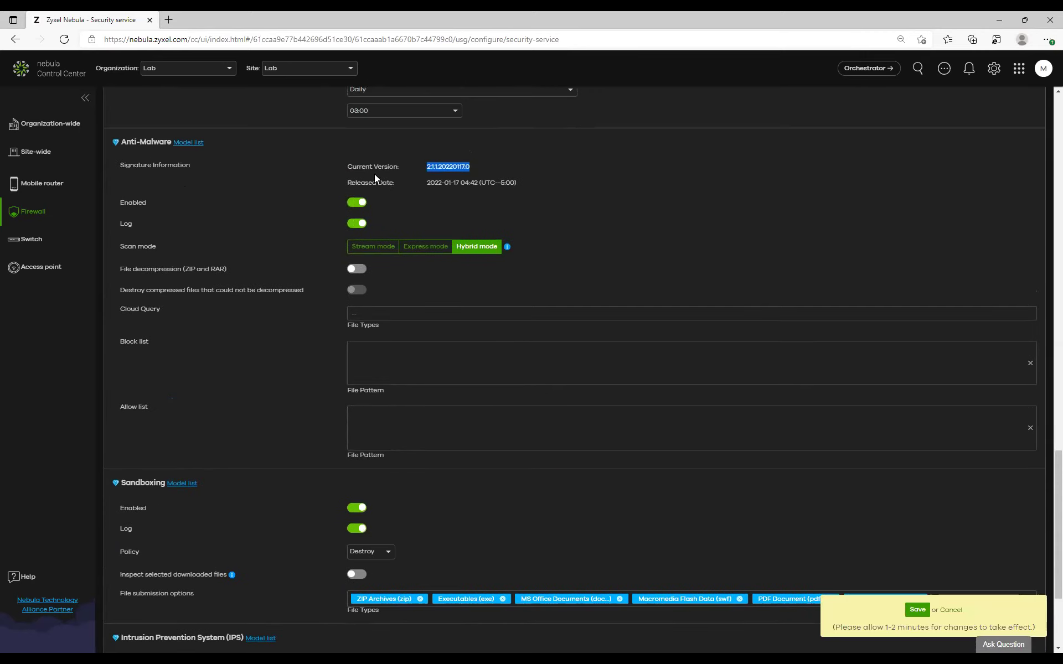
scroll(373, 174, down, 4)
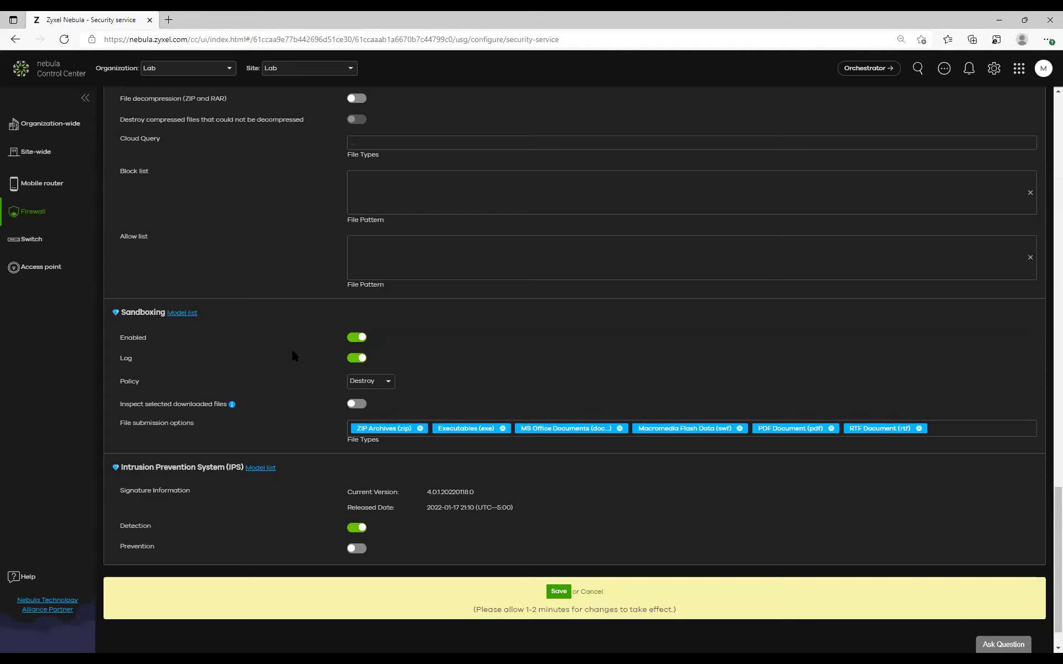
- Examine the file types offered in the Sandboxing file submission options
scroll(293, 354, down, 1)
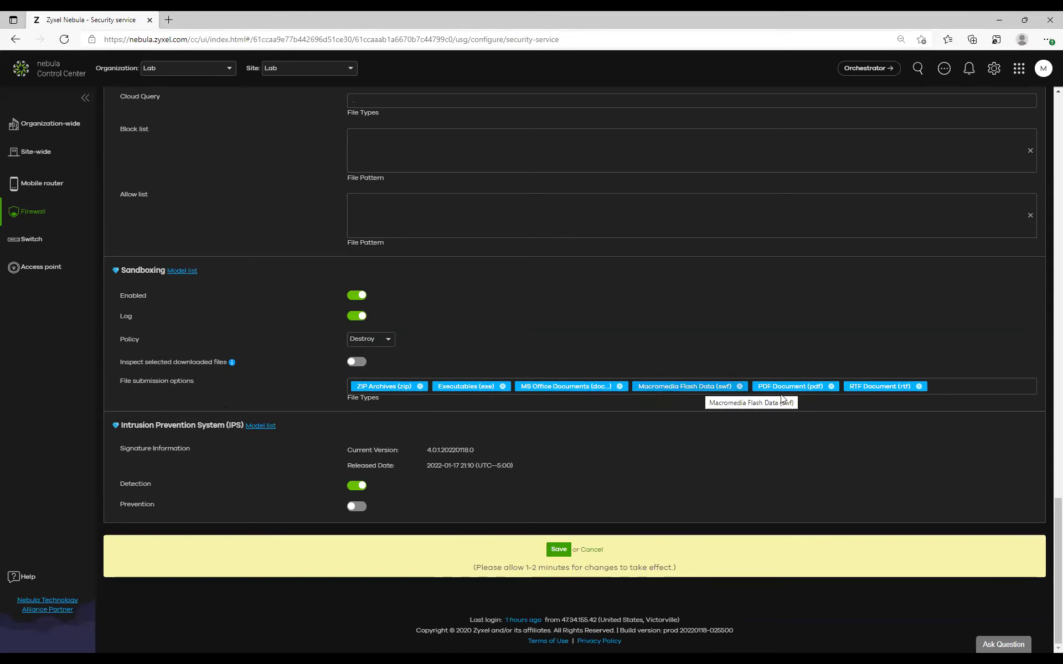
click(876, 381)
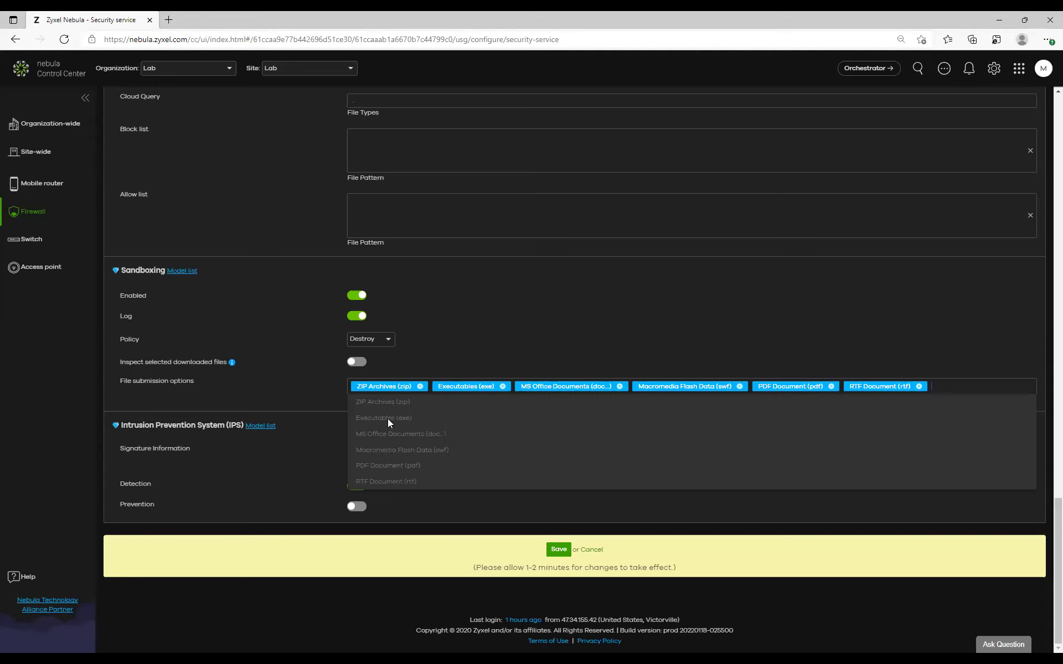
click(288, 390)
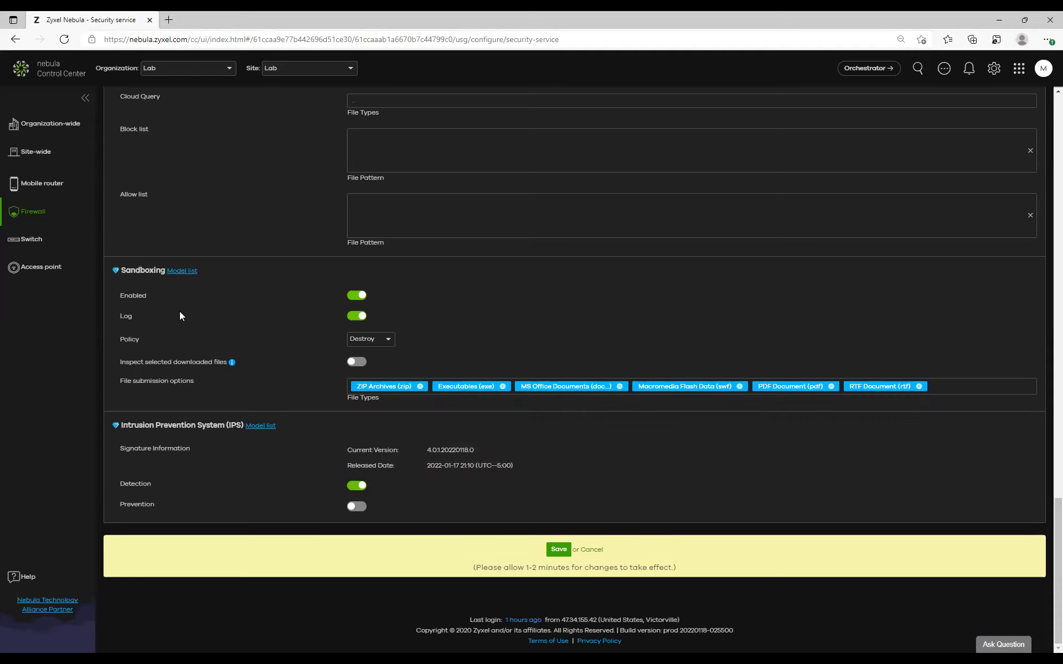
scroll(203, 344, up, 2)
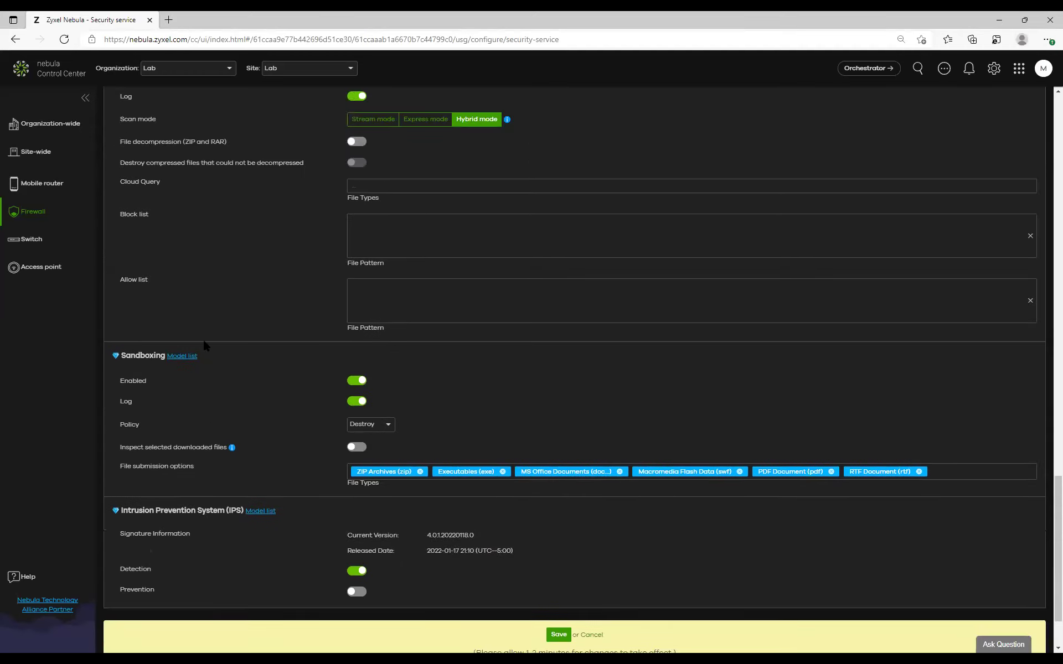
scroll(201, 417, up, 2)
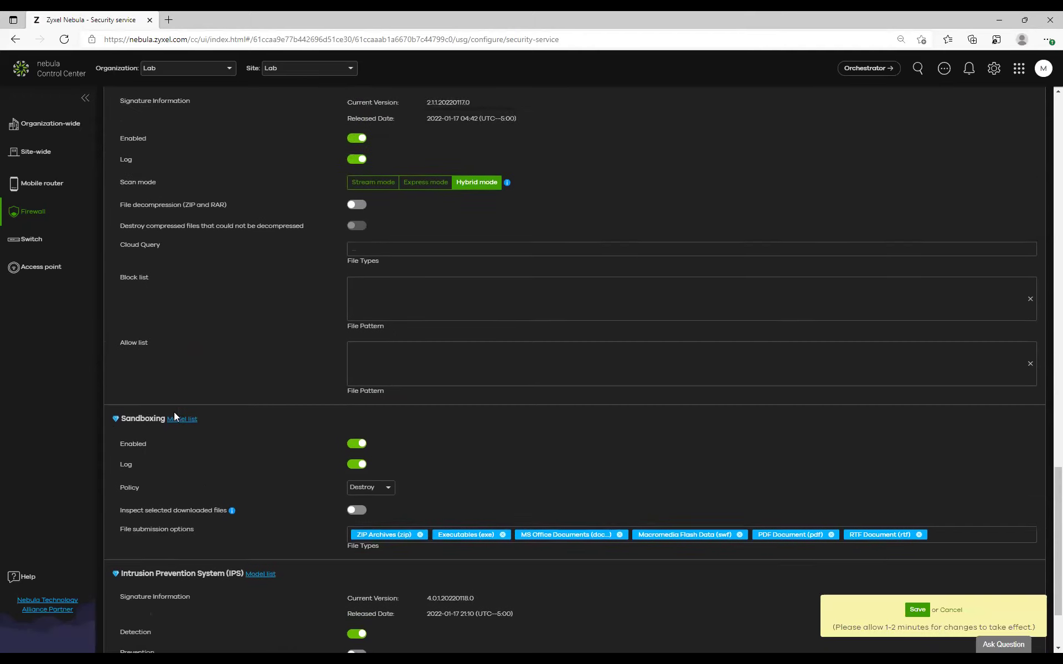
scroll(210, 427, down, 3)
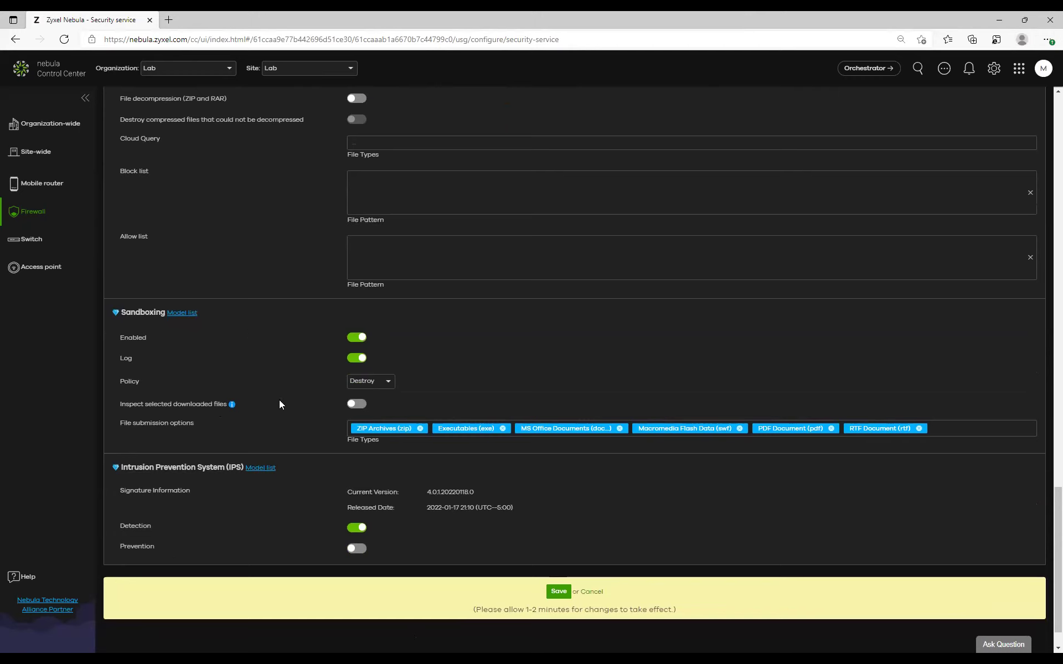
- Enable Prevention for the Intrusion Prevention System and check its supported model list
scroll(284, 339, down, 1)
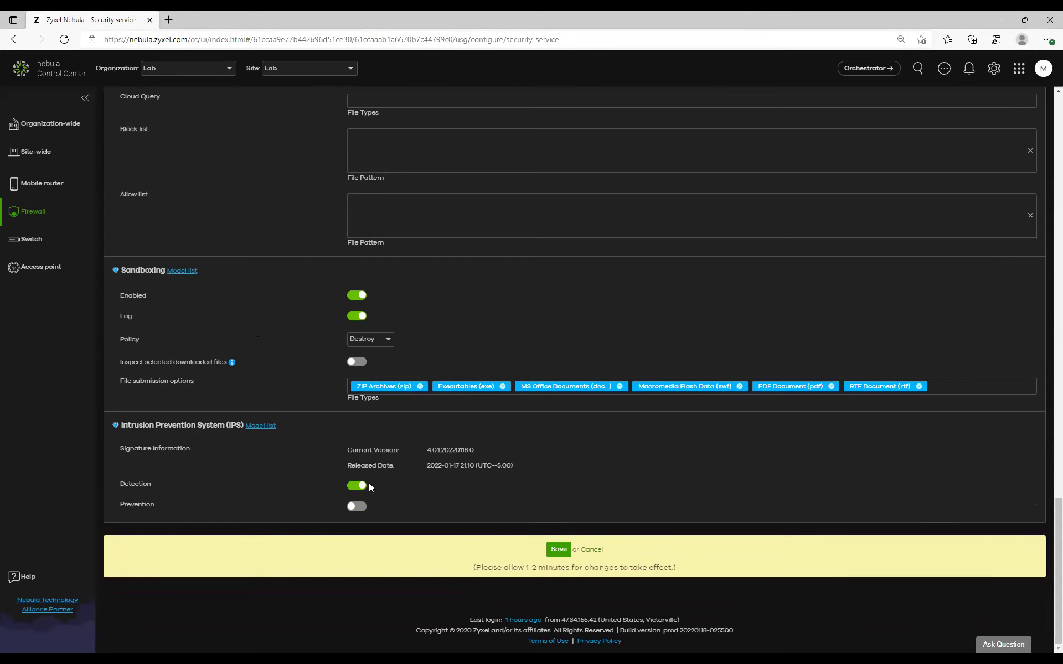
click(355, 505)
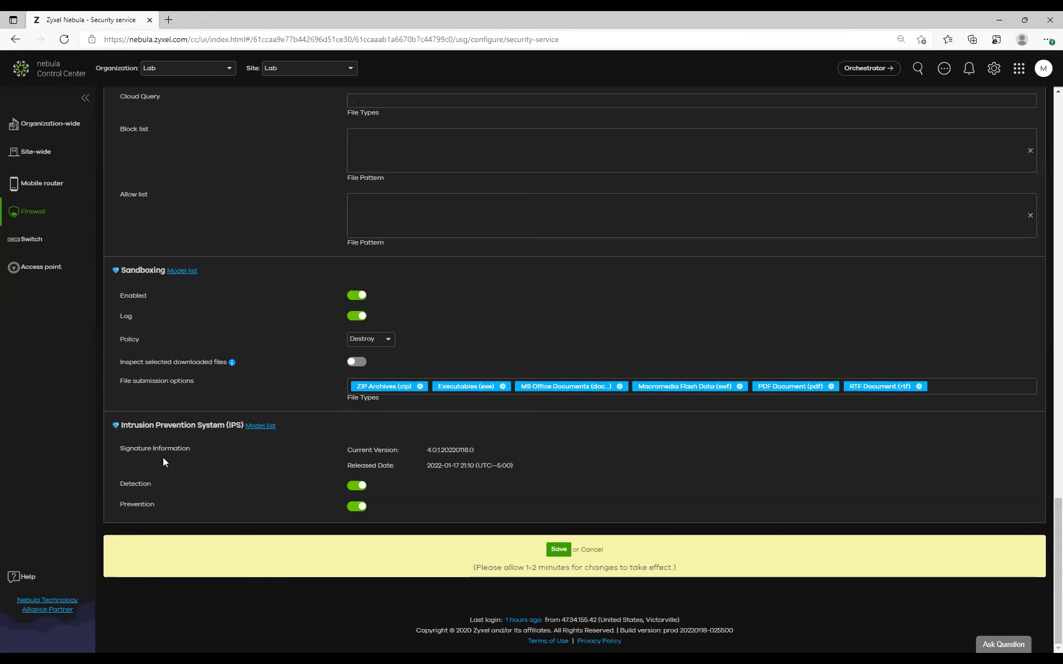
click(261, 425)
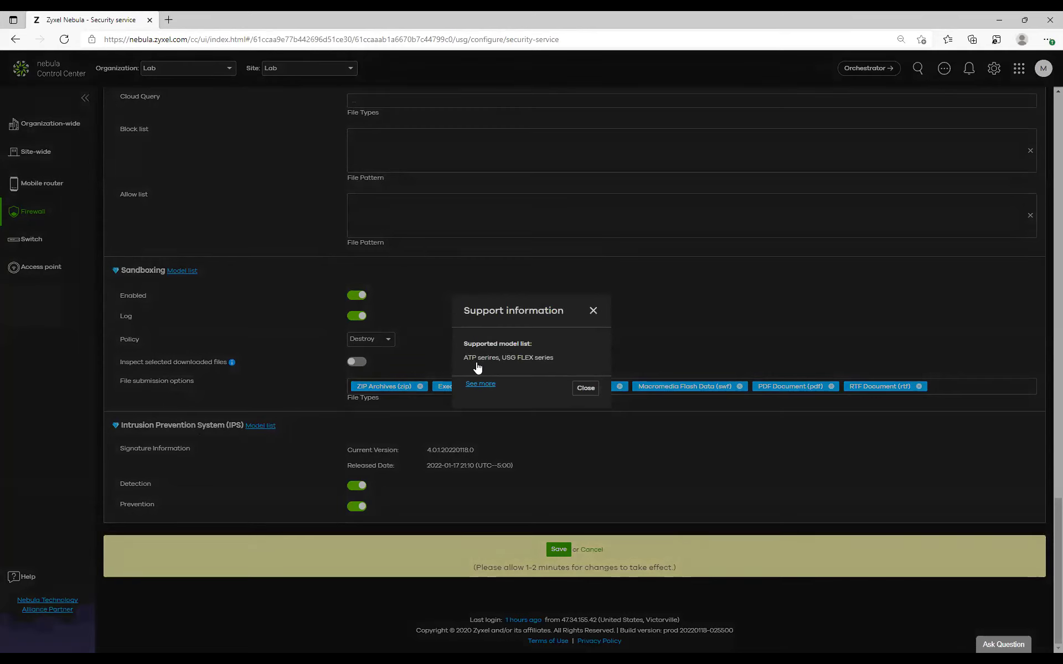
click(592, 311)
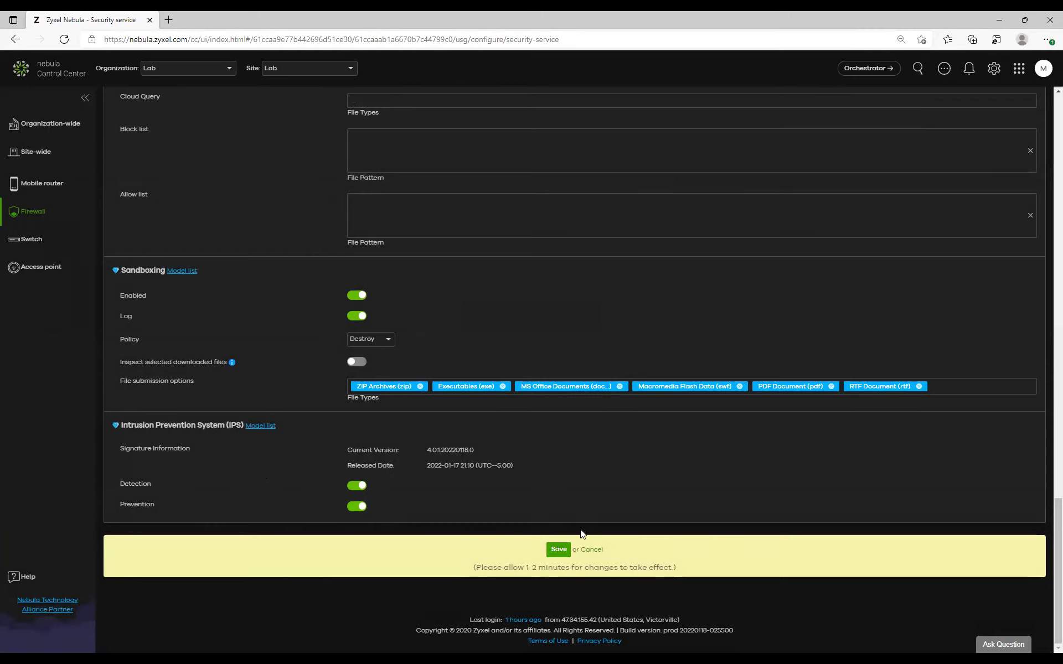
- Save the security service settings and switch to the presentation's Q&A slide
click(558, 549)
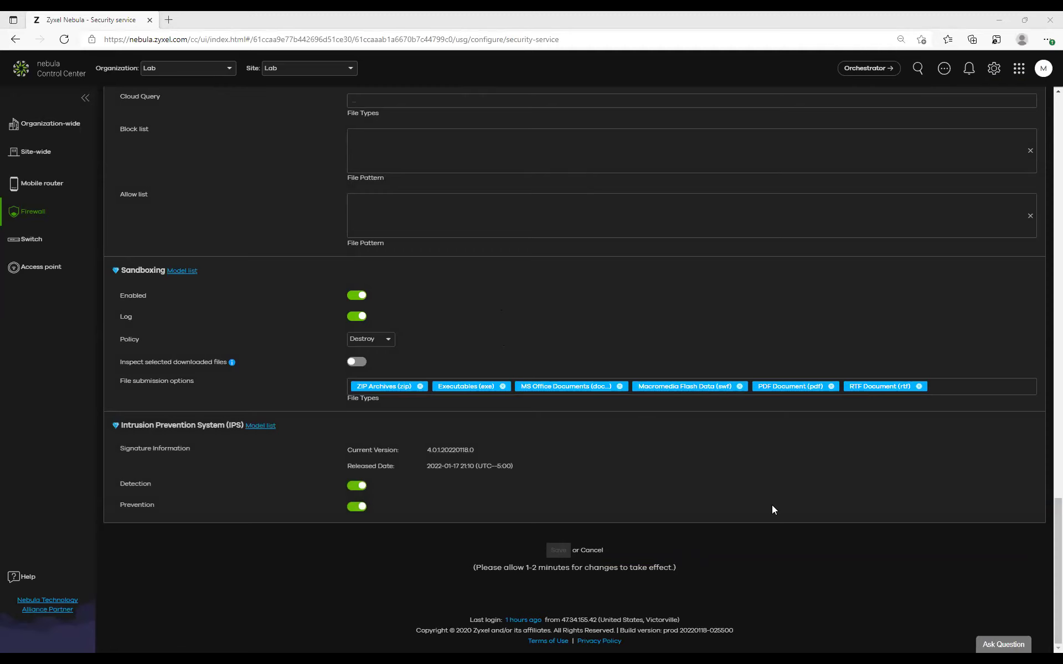
key(alt+Tab)
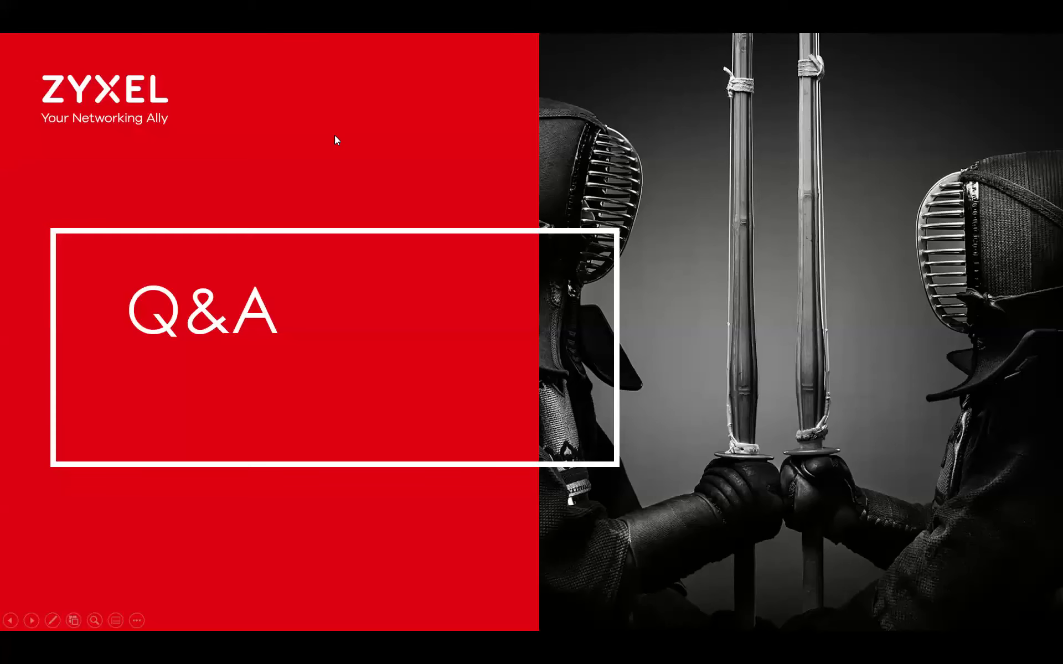